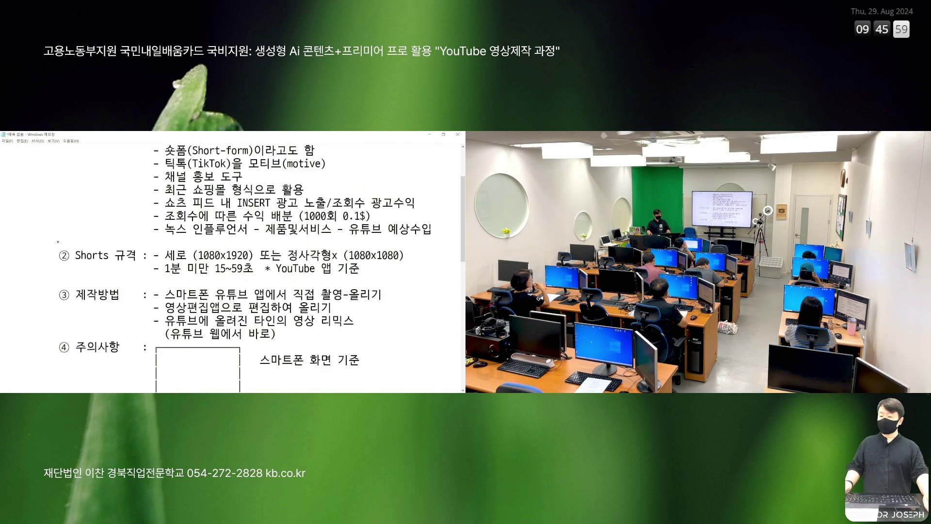
Step: Mark up the Shorts 규격 section in red: box it, underline both frame sizes, and box "1분 미만 15~59초"
mouse_move(54, 242)
left_mouse_down()
mouse_move(292, 275)
mouse_move(423, 281)
left_mouse_up()
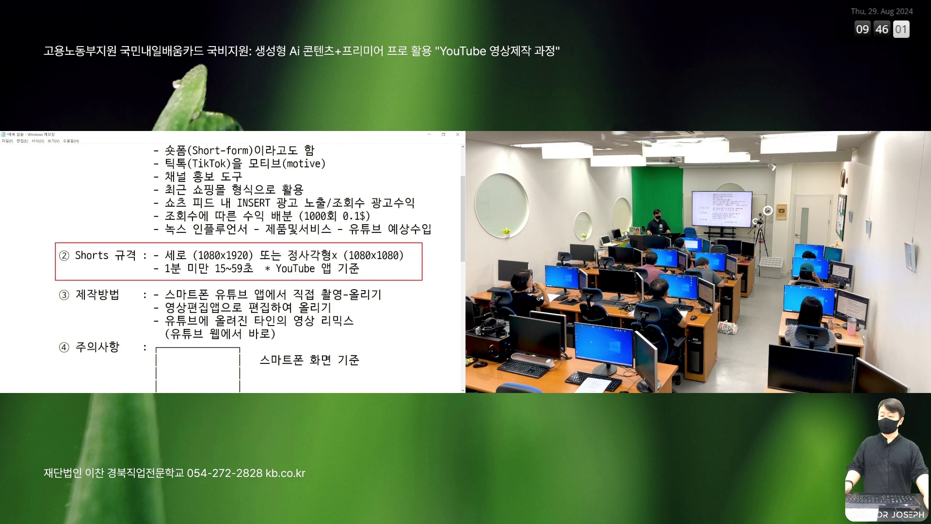
left_click_drag(240, 262, 252, 263)
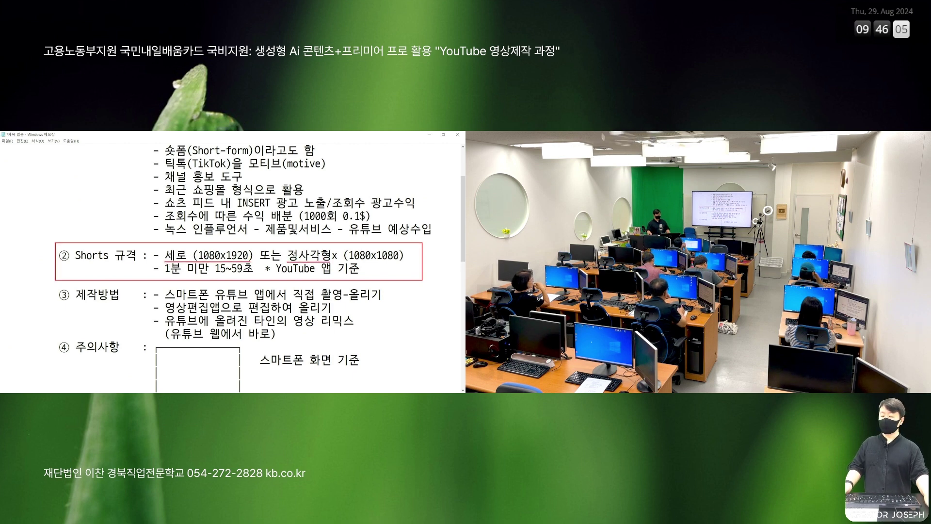
left_click_drag(334, 263, 408, 262)
left_click_drag(203, 241, 206, 239)
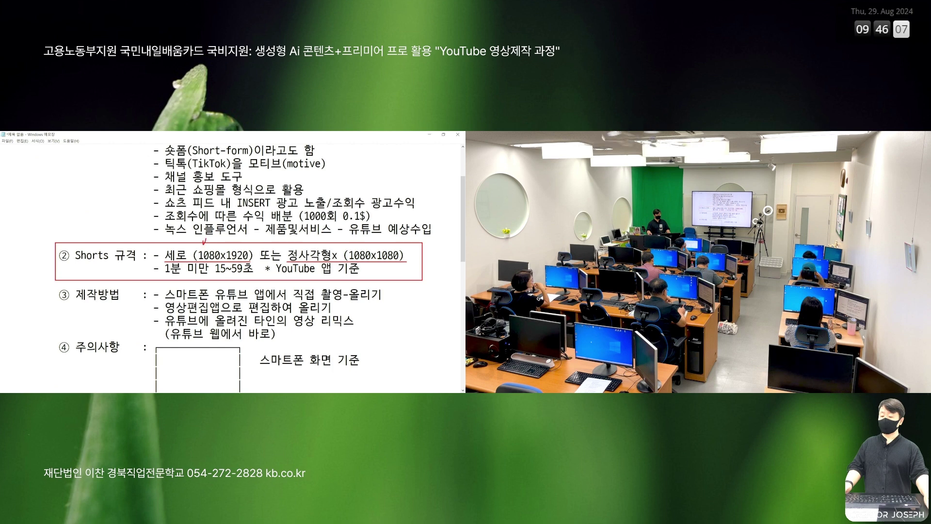
mouse_move(161, 262)
left_mouse_down()
mouse_move(217, 278)
mouse_move(250, 275)
left_mouse_up()
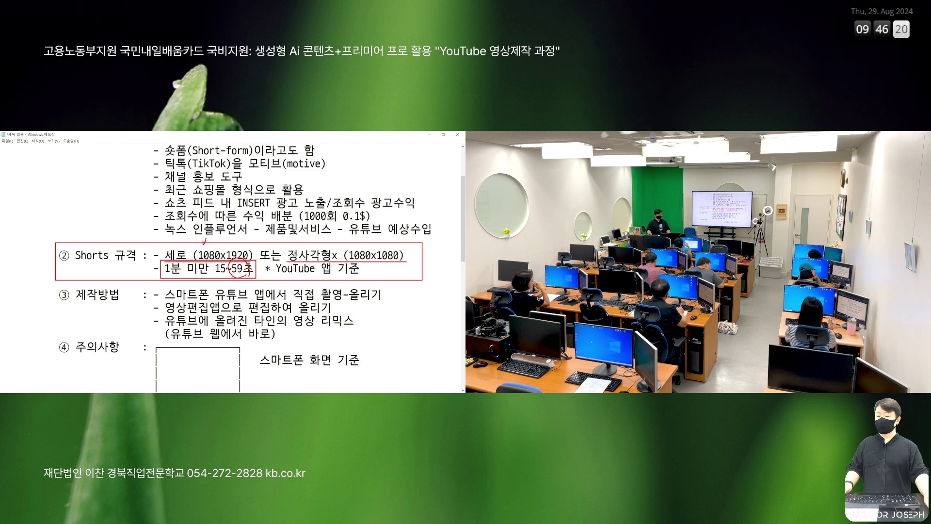
Step: Handwrite the boxed range 0~59" and the note 60" beside the notes, and mark them for emphasis
left_click_drag(61, 186, 108, 198)
left_click_drag(118, 189, 116, 203)
mouse_move(49, 174)
left_mouse_down()
mouse_move(137, 213)
mouse_move(85, 240)
left_mouse_up()
left_click_drag(103, 231, 101, 233)
left_click_drag(112, 224, 116, 226)
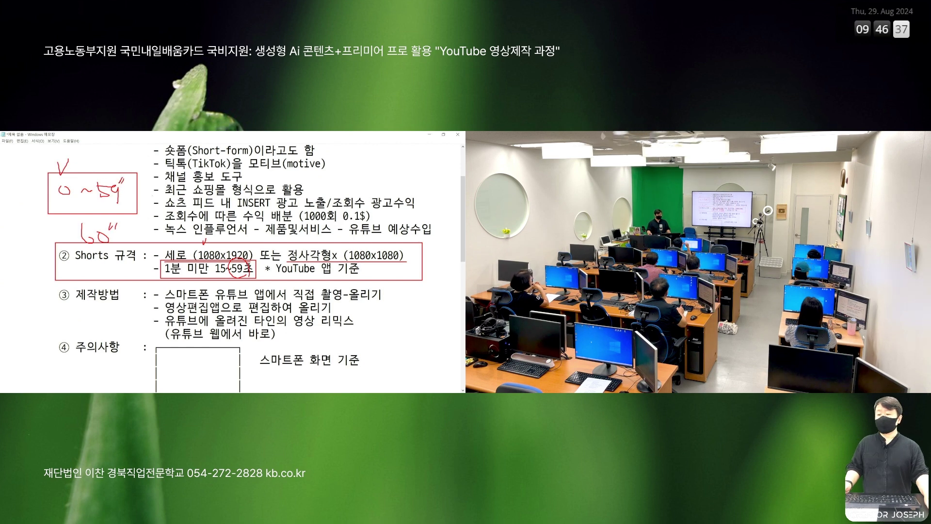
left_click_drag(74, 214, 132, 252)
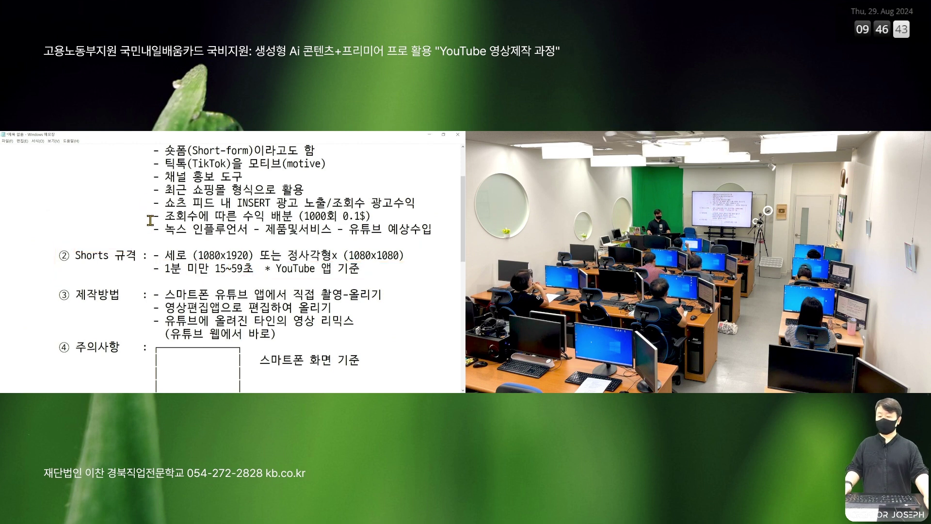
Step: Box "YouTube 앱 기준", draw a red divider line beneath the Shorts 규격 section, and erase the markings
left_click_drag(270, 260, 365, 278)
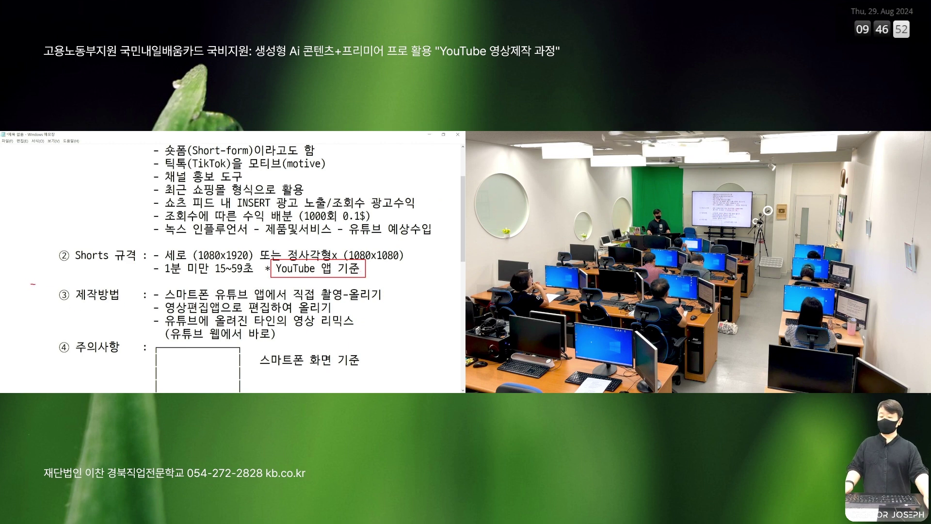
left_click_drag(35, 283, 447, 284)
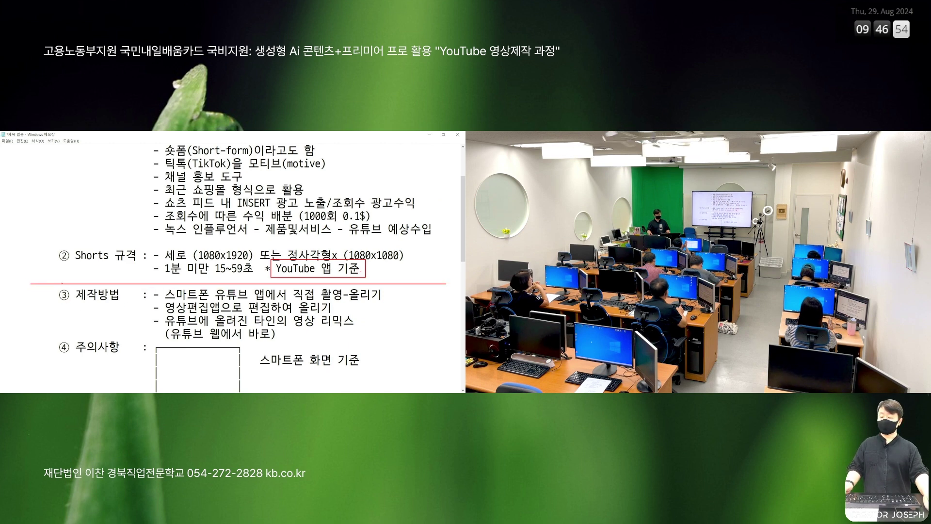
key("e")
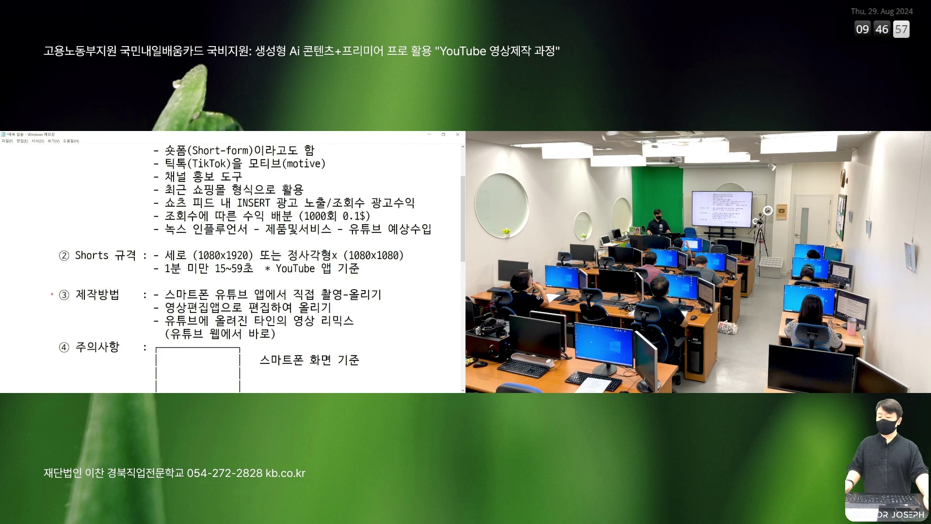
Step: Box "YouTube 앱 기준" and underline the first two 제작방법 entries, on shooting in the YouTube app and editing with a video app
left_click_drag(270, 262, 372, 277)
left_click_drag(166, 301, 392, 300)
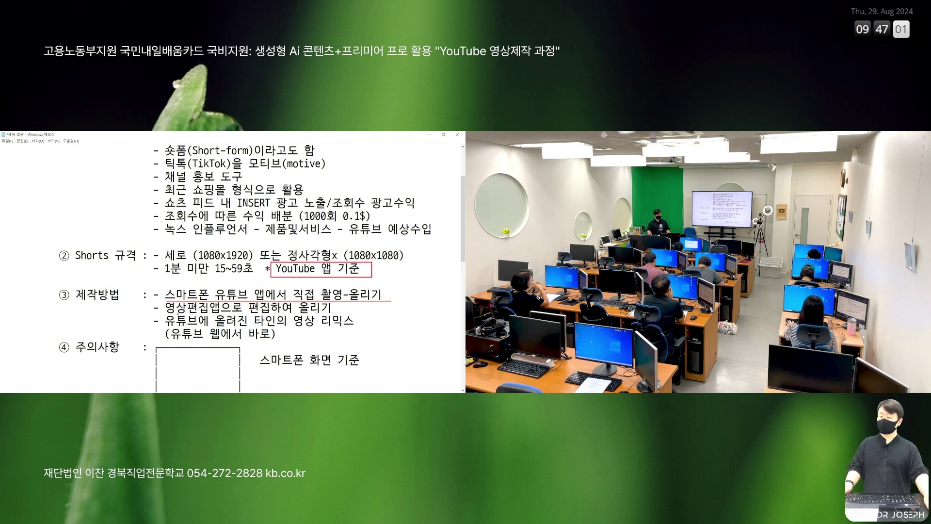
left_click_drag(166, 313, 331, 313)
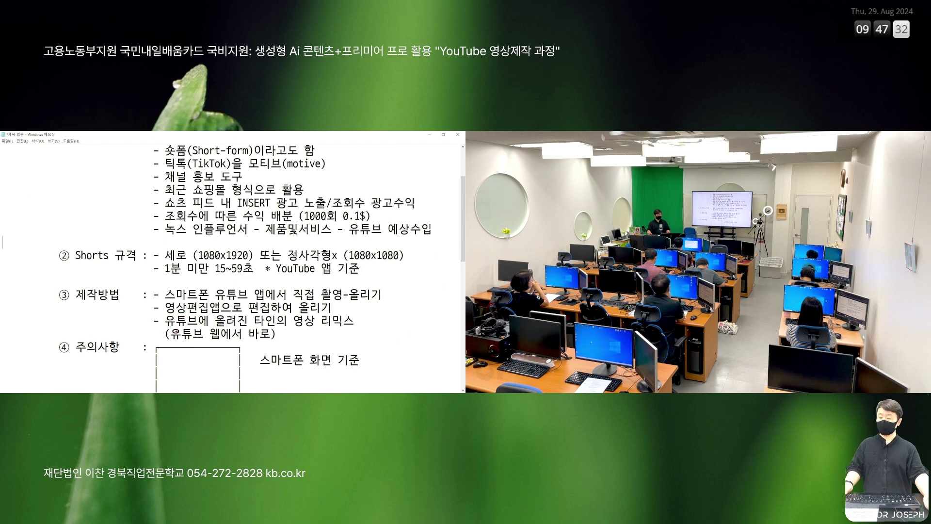
Step: Review the 주의사항 smartphone-screen diagram and the 관리 section of the notes, clearing the drawn marks
scroll(146, 203, "down", 4)
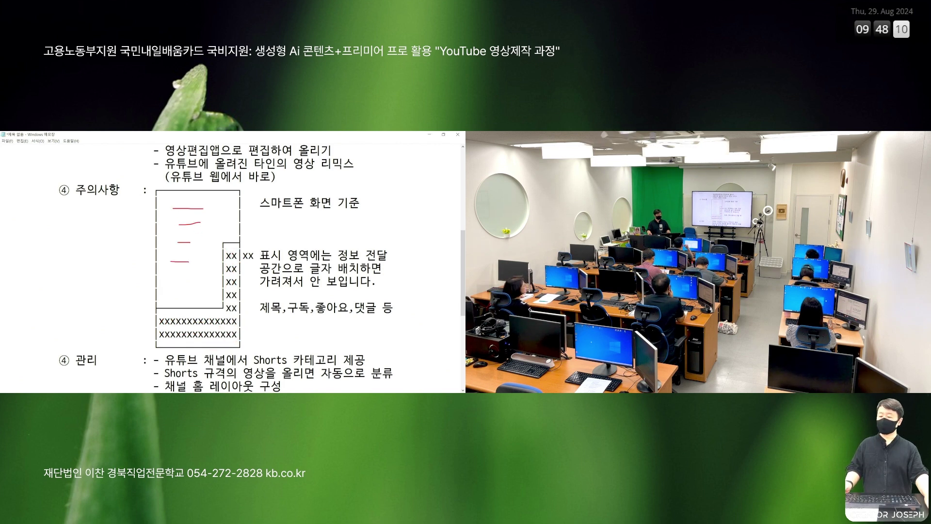
key("Escape")
key("ctrl+2")
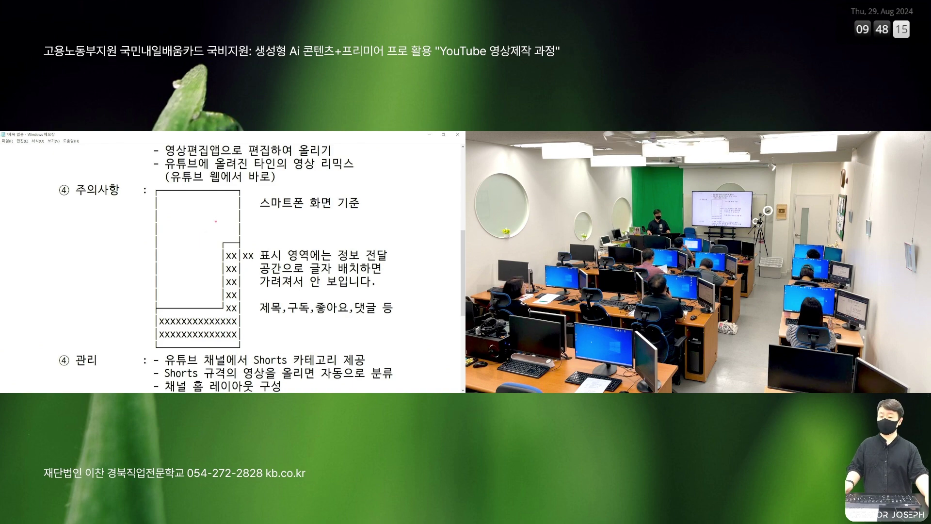
key("Escape")
scroll(226, 244, "down", 2)
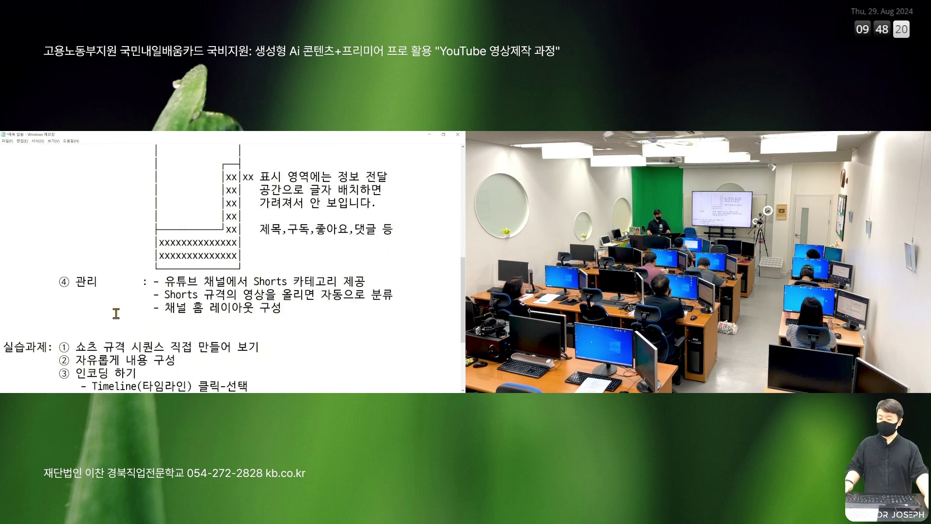
Step: Switch to the mirrored phone's YouTube app, start new content, view the 동영상 mode, and return to Shorts mode
key("super+d")
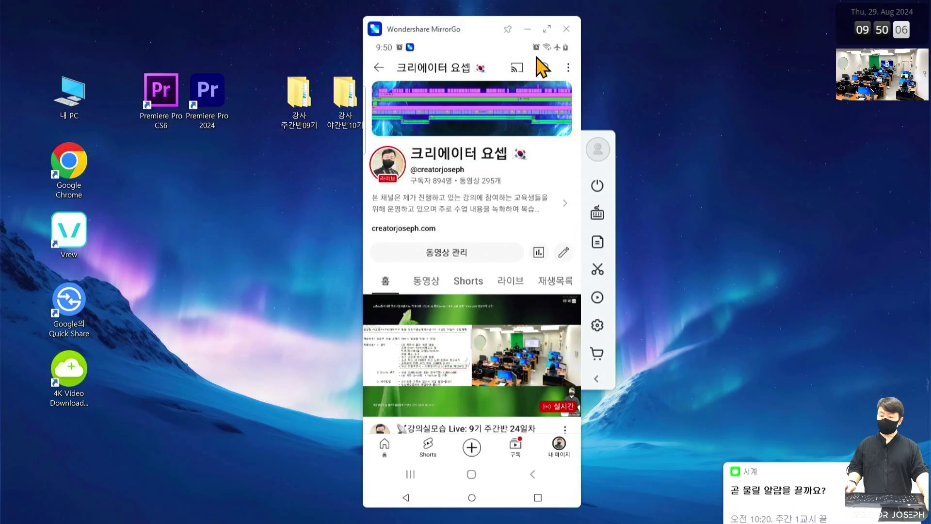
left_click_drag(481, 32, 487, 23)
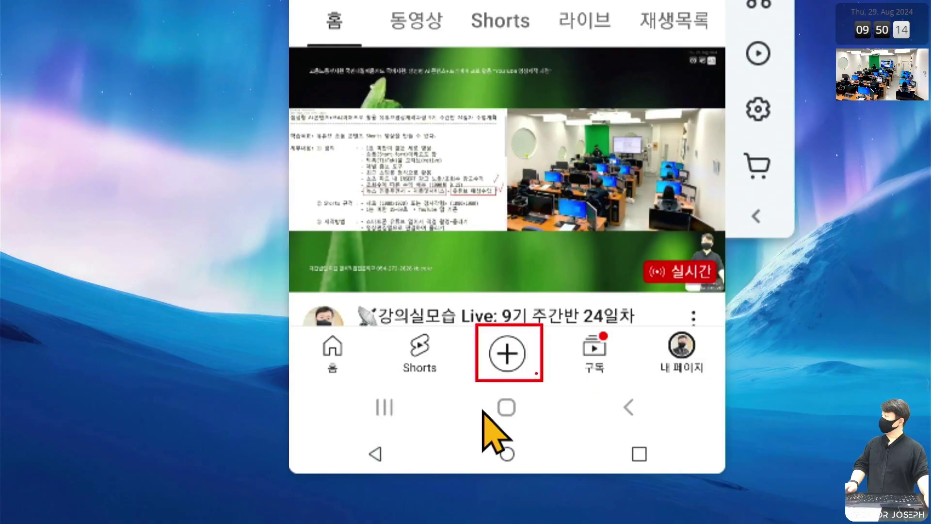
left_click(505, 354)
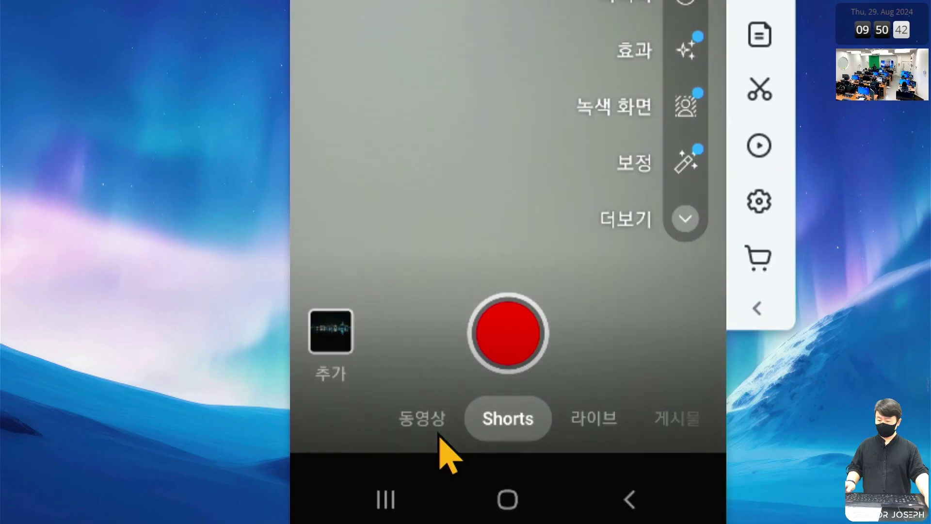
left_click(407, 335)
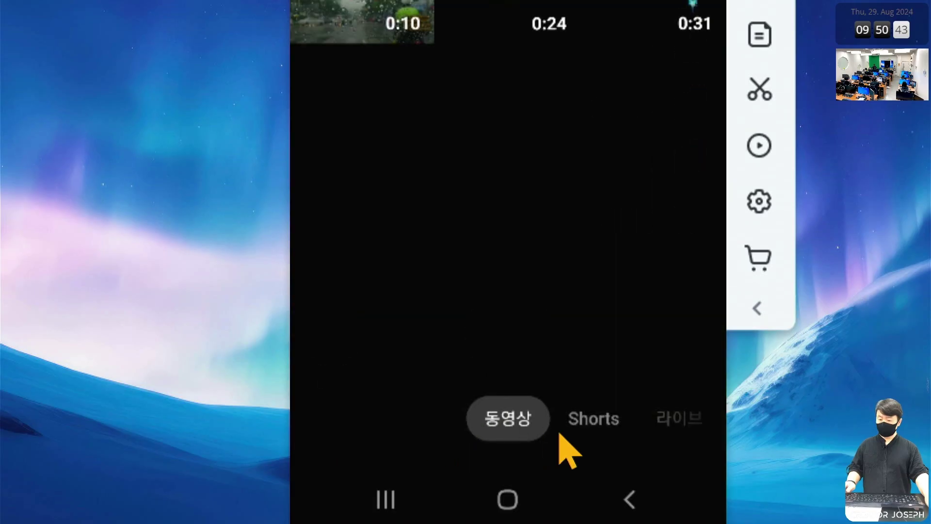
left_click(594, 420)
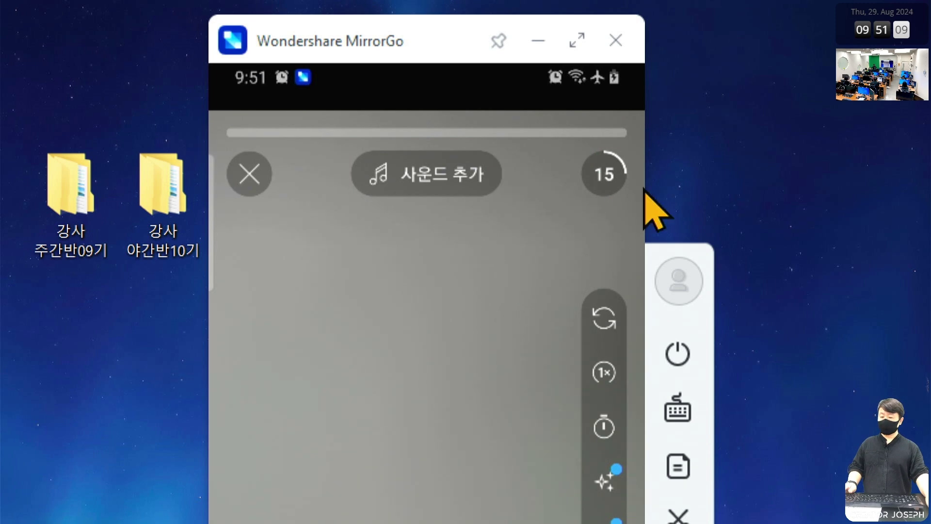
Step: Toggle the Shorts recording length between 15 and 60 seconds, ending on 60
left_click(613, 183)
left_click(613, 183)
left_click(613, 184)
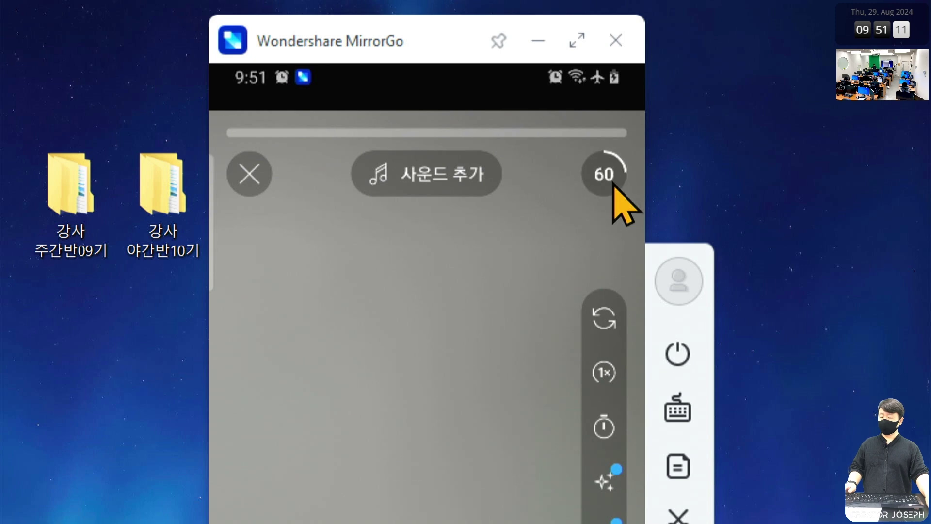
left_click(613, 184)
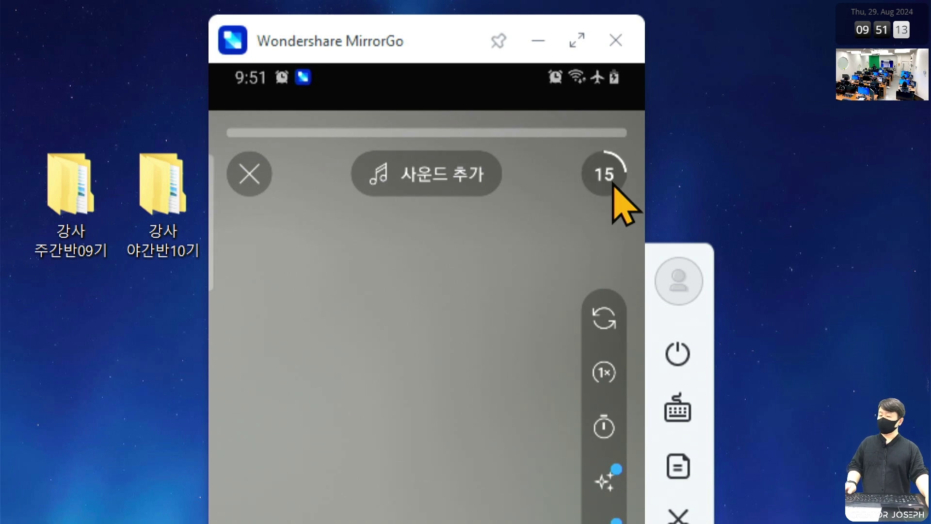
left_click(612, 184)
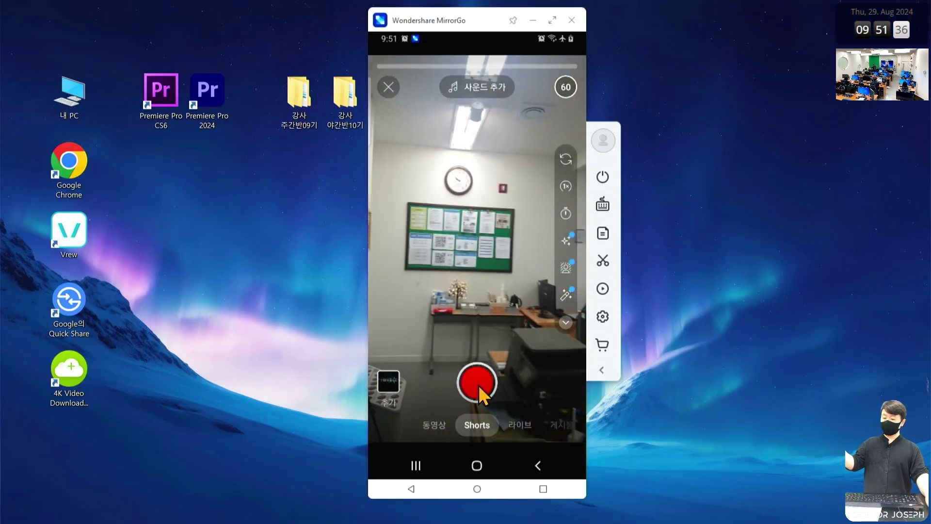
Step: Record a Shorts clip of about 9 seconds, point out the sound and timeline options, and continue to the 세부정보 추가 page
left_click(479, 383)
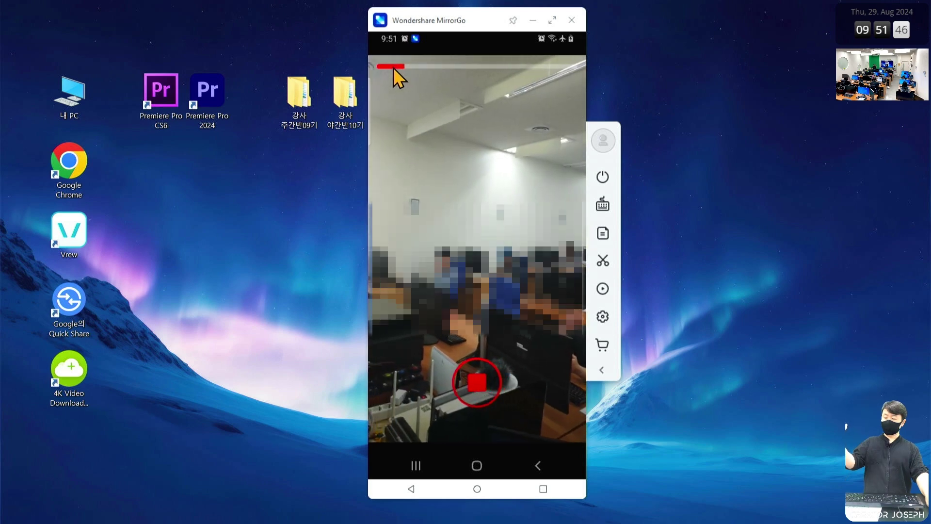
left_click(478, 383)
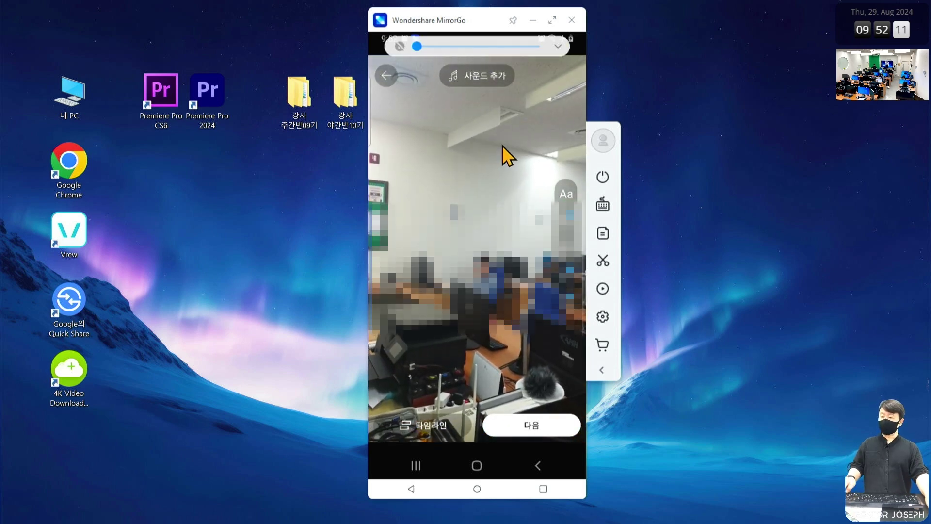
mouse_move(489, 55)
left_mouse_down()
mouse_move(500, 72)
mouse_move(507, 58)
left_mouse_up()
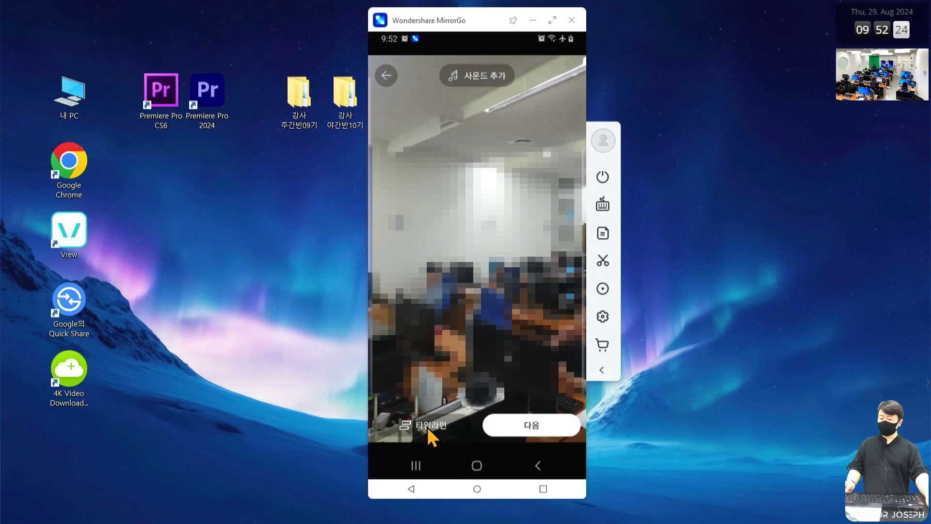
left_click(427, 427)
left_click_drag(423, 427, 526, 430)
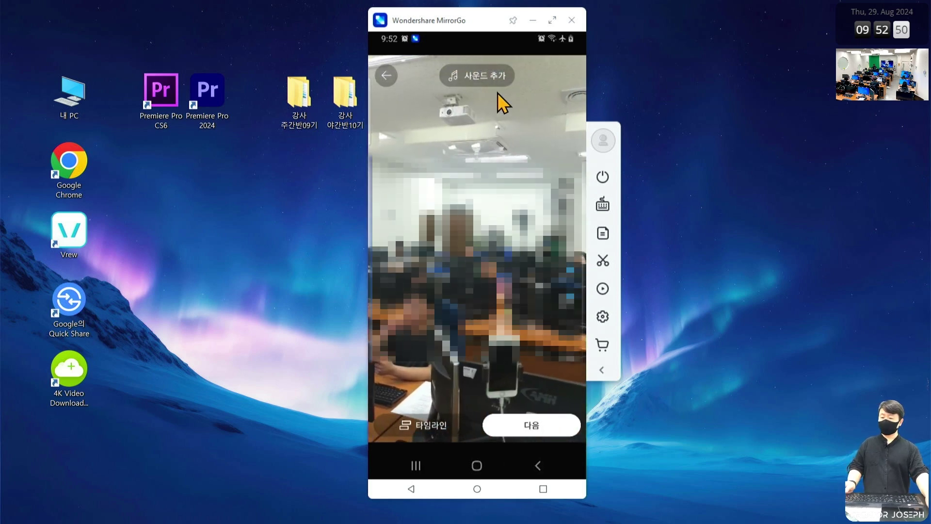
left_click(536, 420)
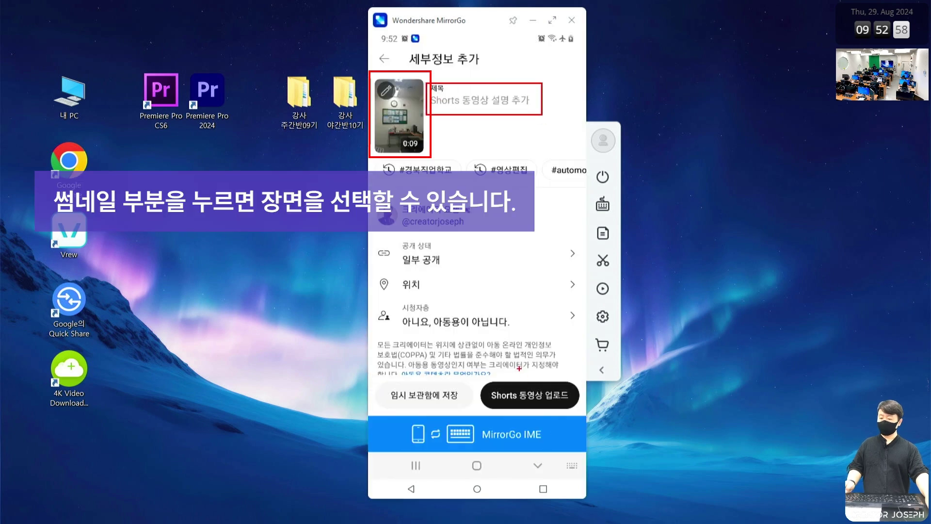
Step: Mark the 공개 상태 setting and the Shorts 동영상 업로드 option in red, and clear the markings
left_click_drag(519, 368, 538, 343)
left_click_drag(380, 235, 586, 267)
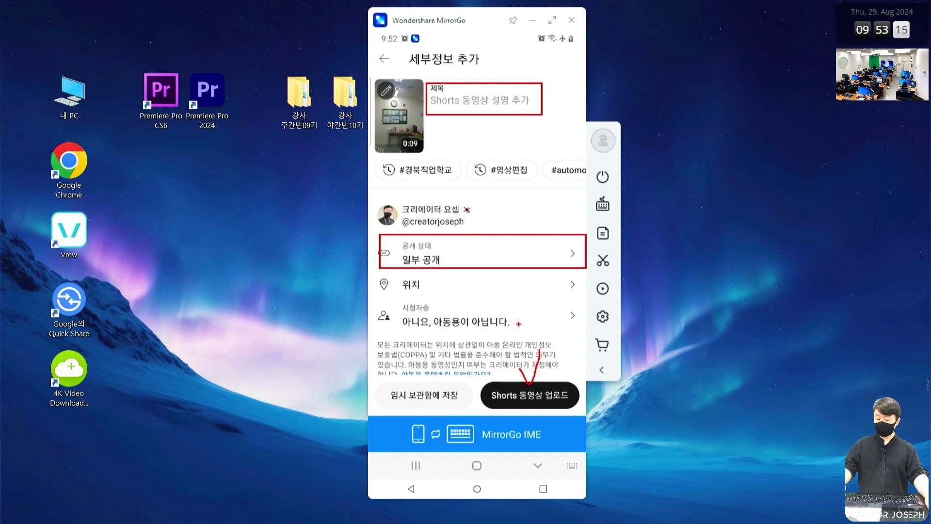
key("Escape")
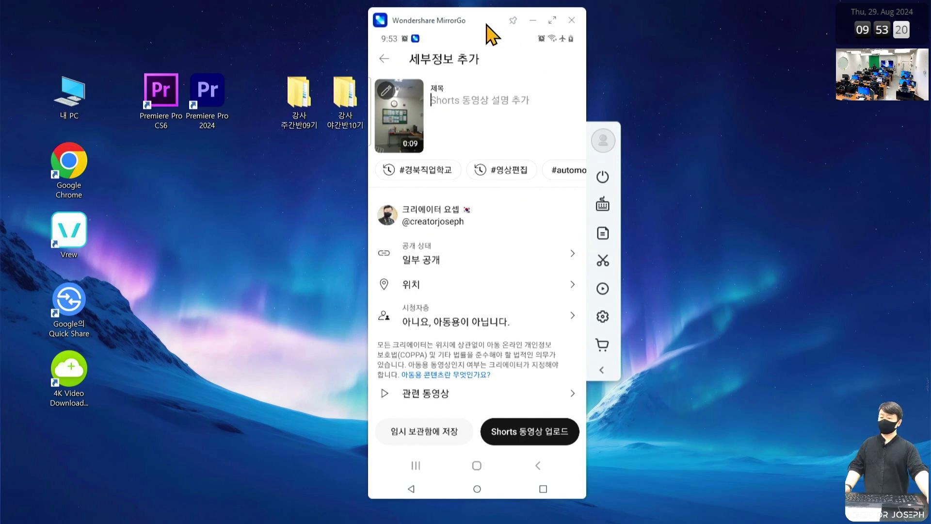
Step: Back out of the details page, delete the recorded clip, and leave the Shorts camera for the channel page
left_click(538, 465)
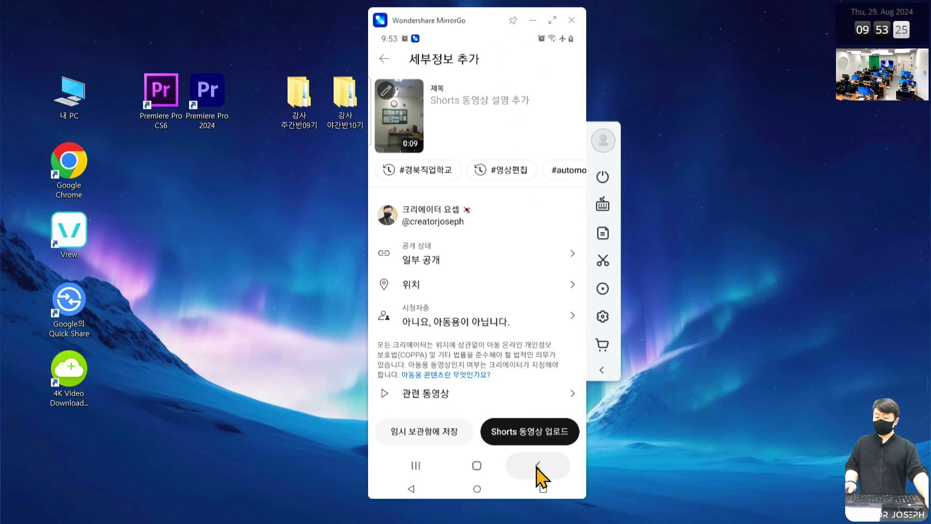
left_click(538, 466)
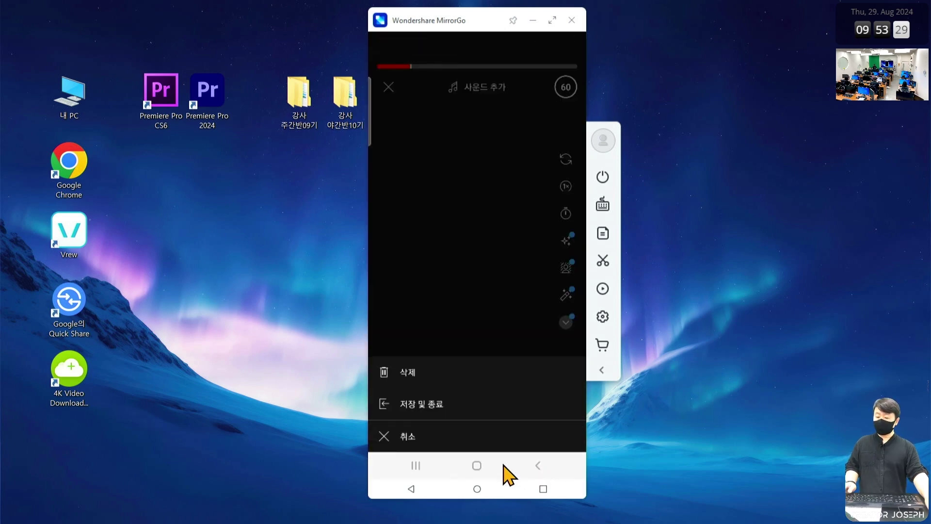
left_click(410, 383)
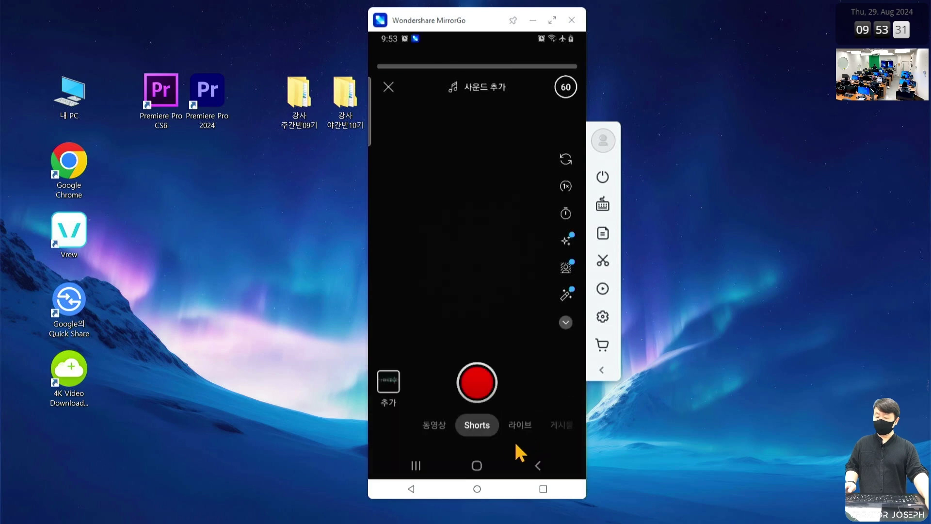
left_click(538, 466)
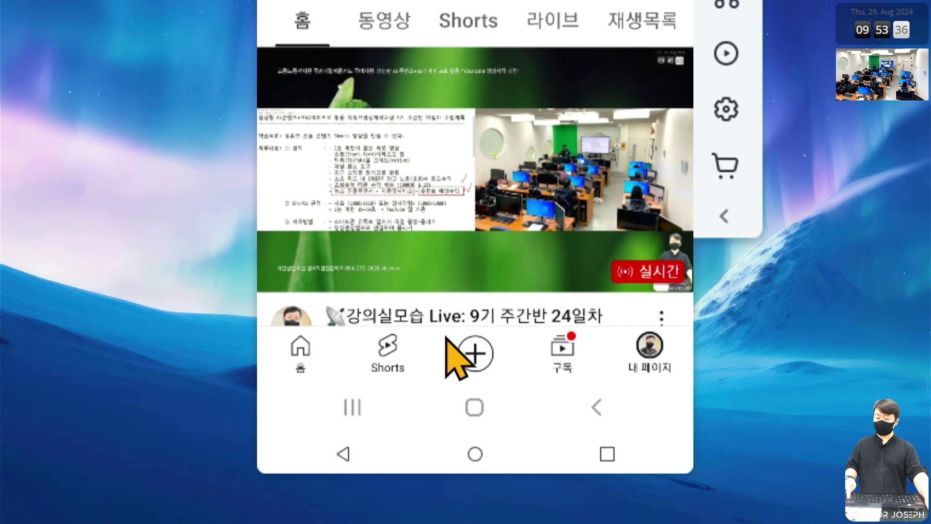
Step: Start new YouTube content again and switch from Shorts to the 동영상 mode to show the phone's saved videos
left_click(461, 351)
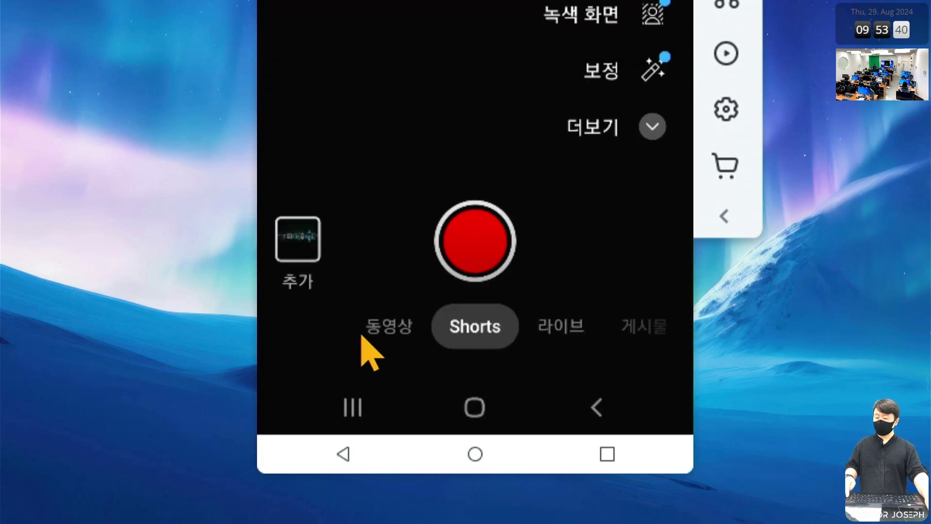
left_click(391, 330)
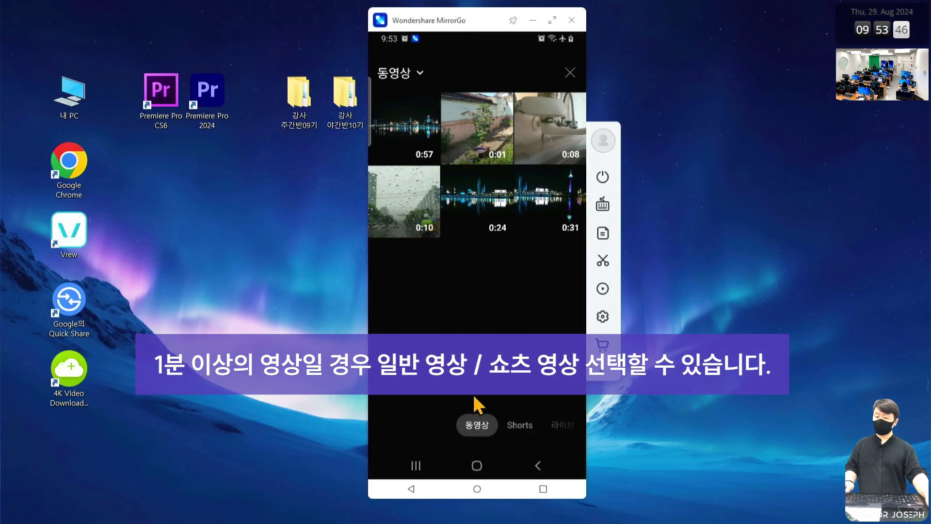
Step: Pick the 0:57 night-view video, try out both trim handles, and continue through the editor to the 세부정보 추가 page
left_click(419, 138)
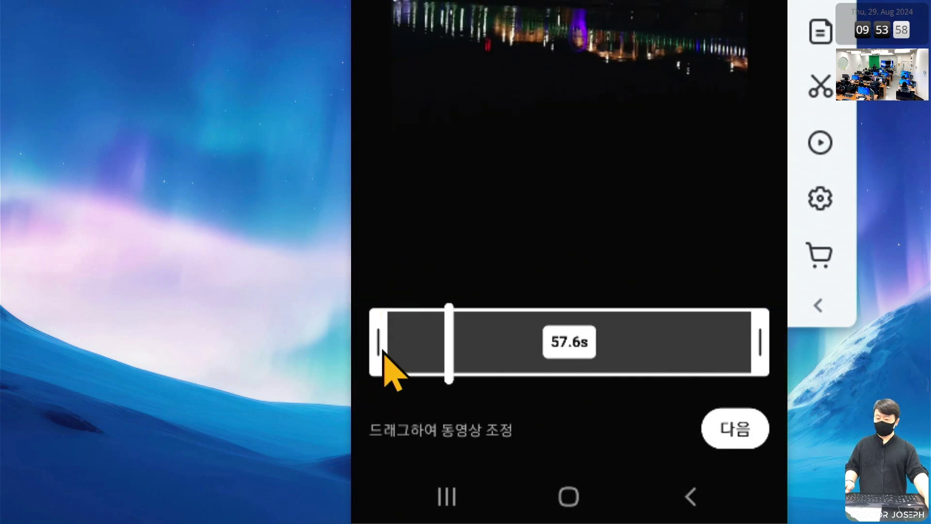
mouse_move(386, 370)
left_mouse_down()
mouse_move(457, 356)
mouse_move(434, 358)
left_mouse_up()
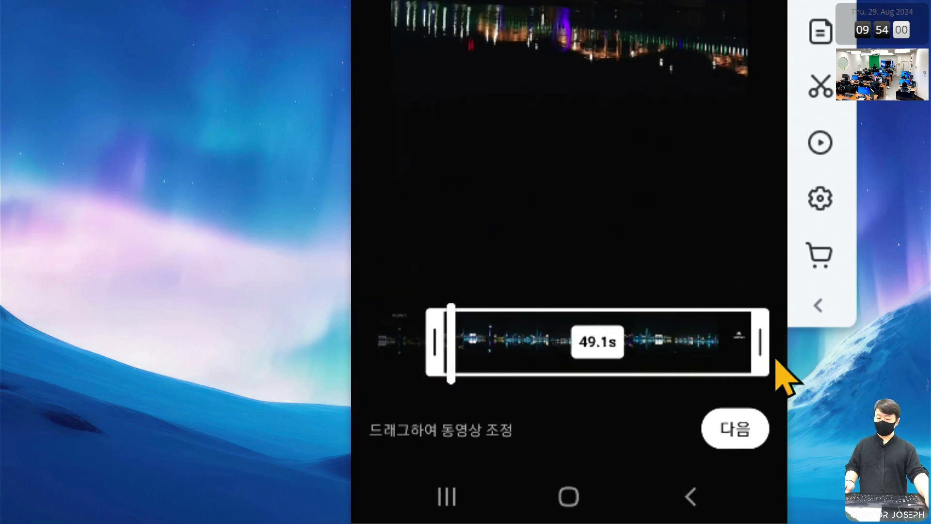
left_click_drag(781, 374, 797, 350)
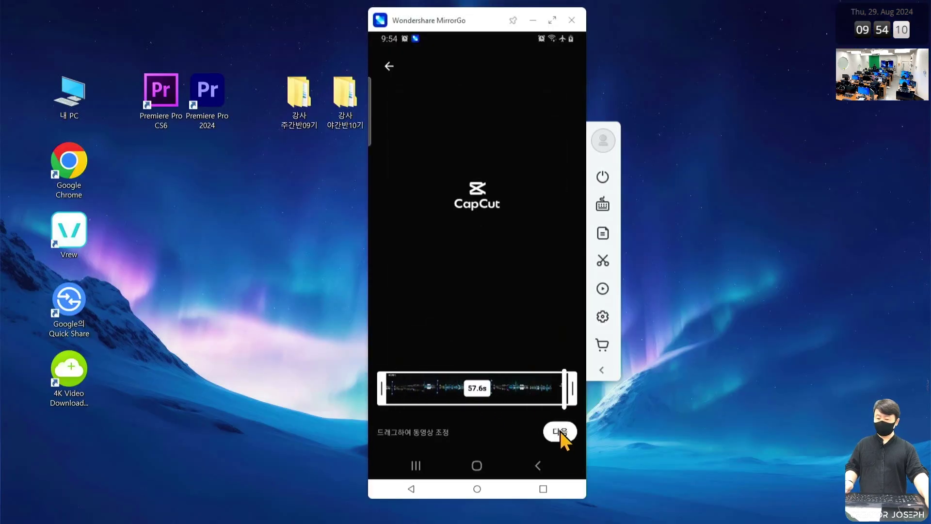
left_click(560, 431)
left_click(545, 429)
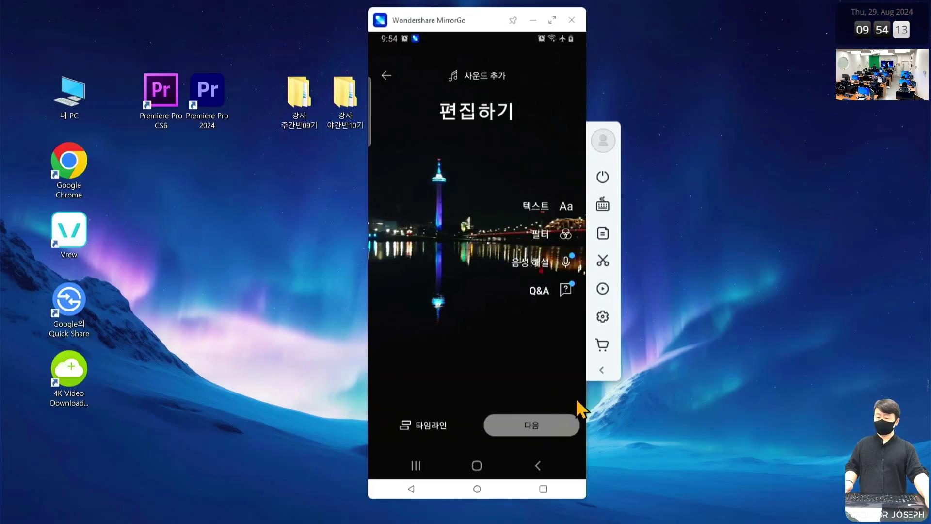
Step: Mark the Shorts description area, the 공개 상태 setting and Shorts 동영상 업로드 in red, and clear the markings
mouse_move(475, 119)
left_mouse_down()
mouse_move(480, 145)
mouse_move(517, 142)
left_mouse_up()
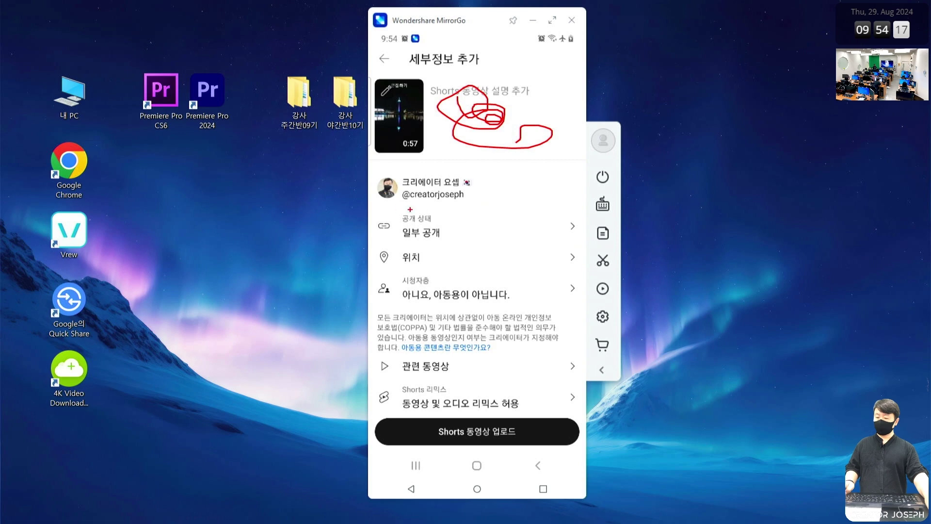
left_click_drag(398, 210, 486, 227)
left_click_drag(497, 422, 506, 415)
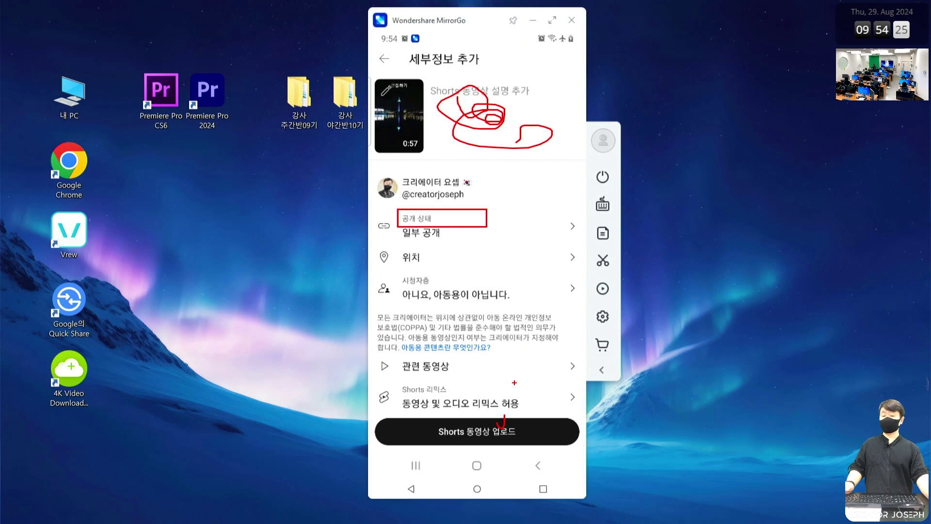
key("Escape")
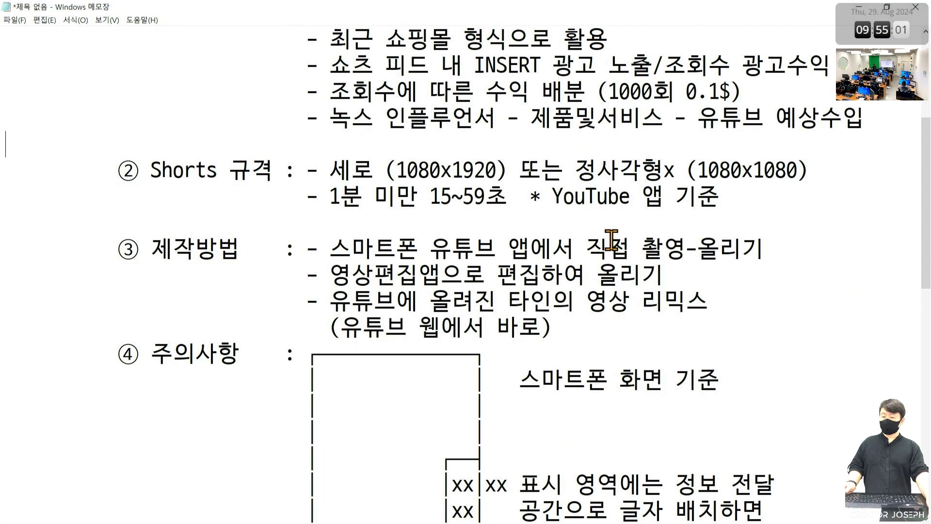
Step: Switch to the Notepad lesson notes and review the Shorts 규격, 제작방법 and 주의사항 sections
scroll(611, 240, "down", 3, "ctrl")
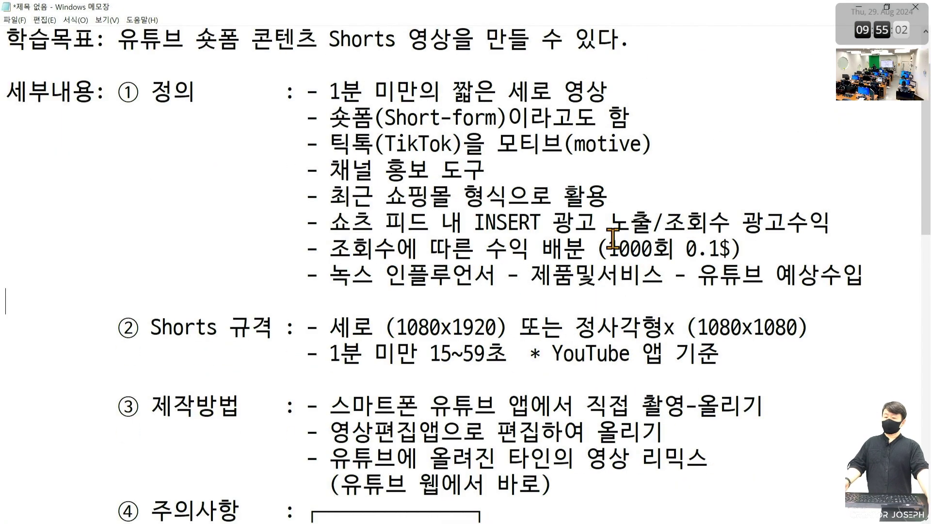
scroll(627, 233, "up", 3, "ctrl")
scroll(627, 232, "down", 4)
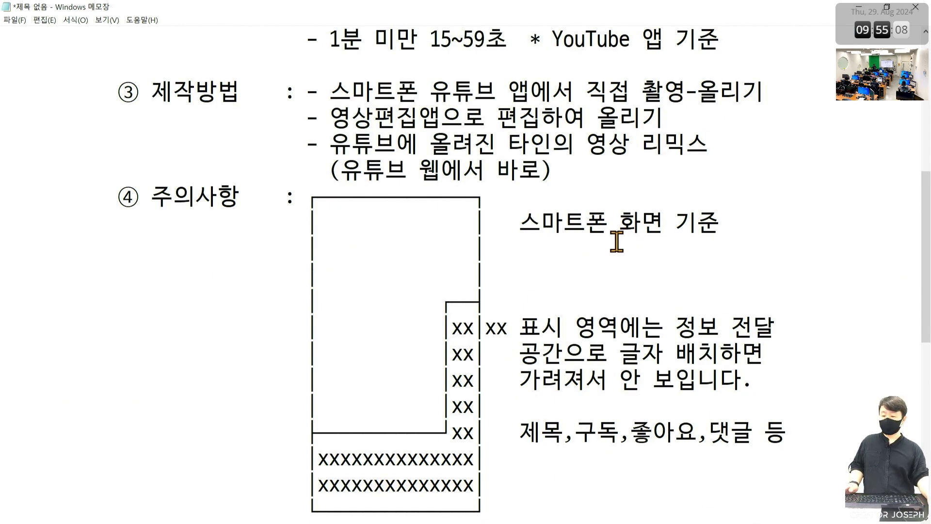
scroll(616, 240, "down", 1)
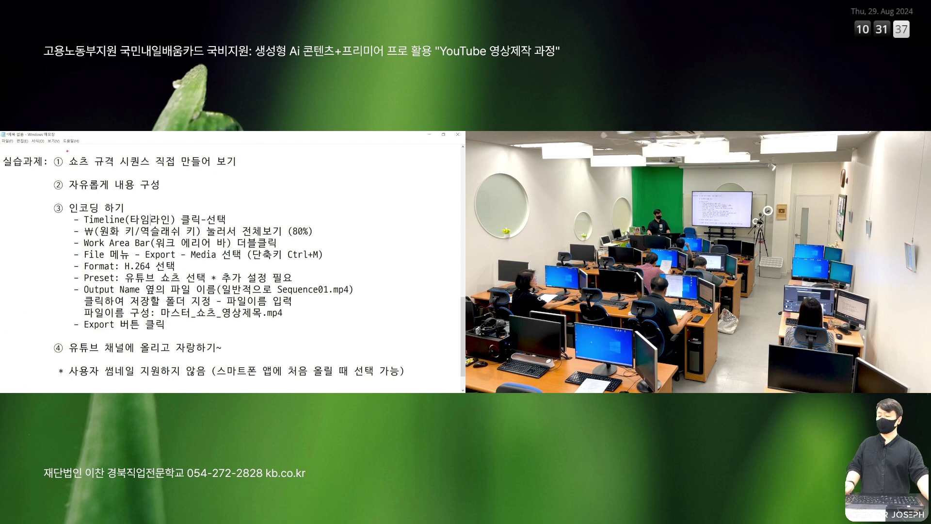
Step: Mark 쇼츠 in practice task ① and 쇼츠 선택 in the Preset line of the encoding instructions in red
left_click_drag(66, 152, 94, 168)
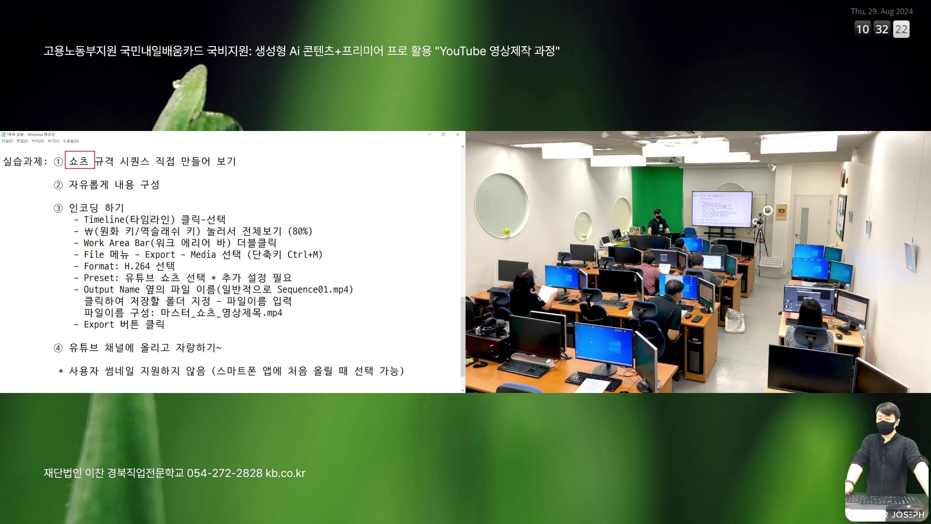
left_click_drag(153, 270, 206, 285)
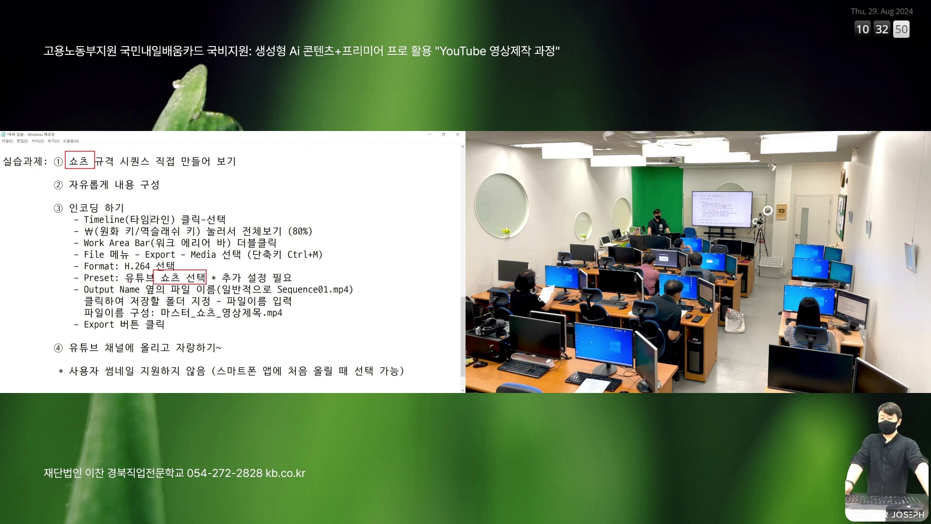
left_click_drag(94, 285, 241, 284)
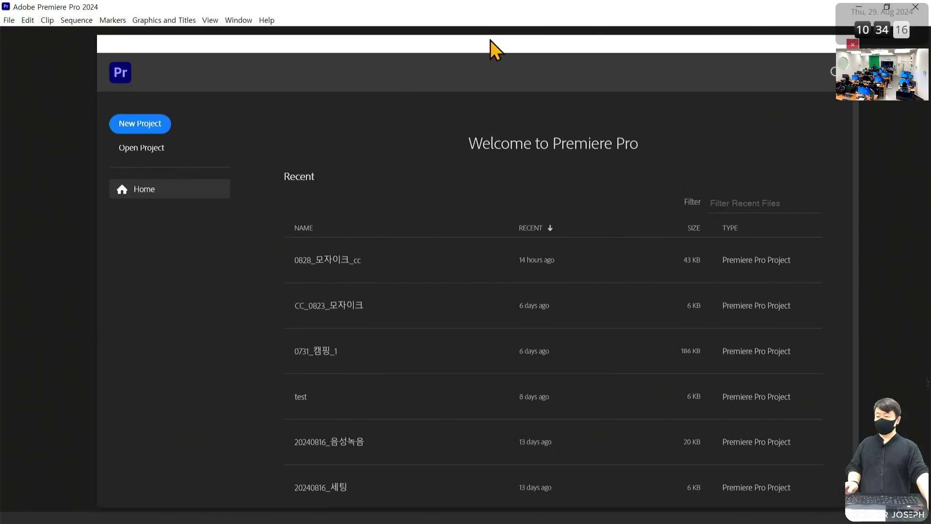
Step: In Premiere Pro, reposition the home screen, point out New Project in red, and start a new project
mouse_move(490, 40)
left_mouse_down()
mouse_move(443, 23)
mouse_move(423, 34)
mouse_move(507, 34)
left_mouse_up()
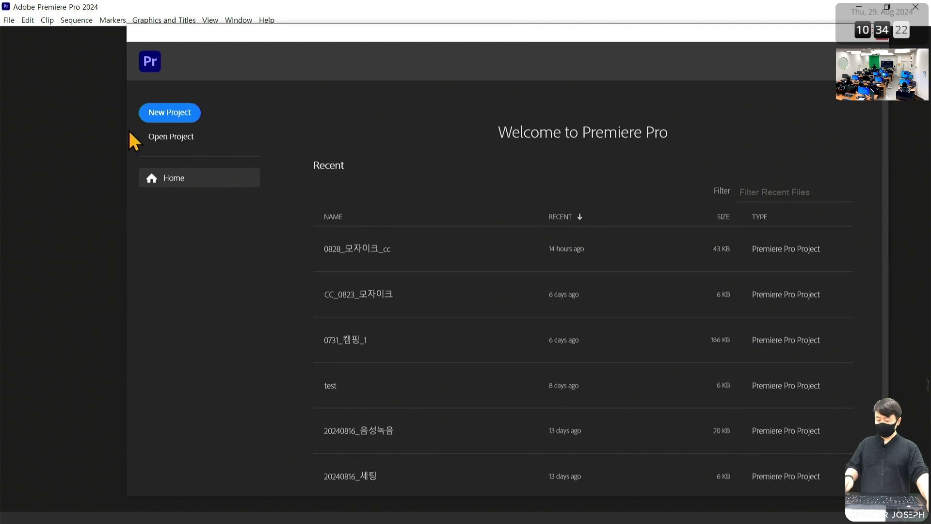
left_click_drag(131, 93, 217, 129)
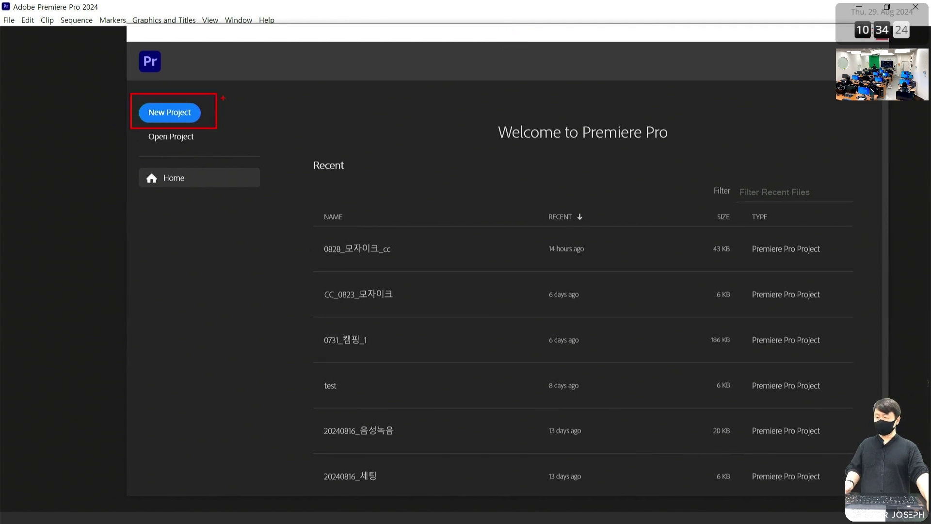
mouse_move(223, 92)
left_mouse_down()
mouse_move(232, 113)
mouse_move(239, 90)
left_mouse_up()
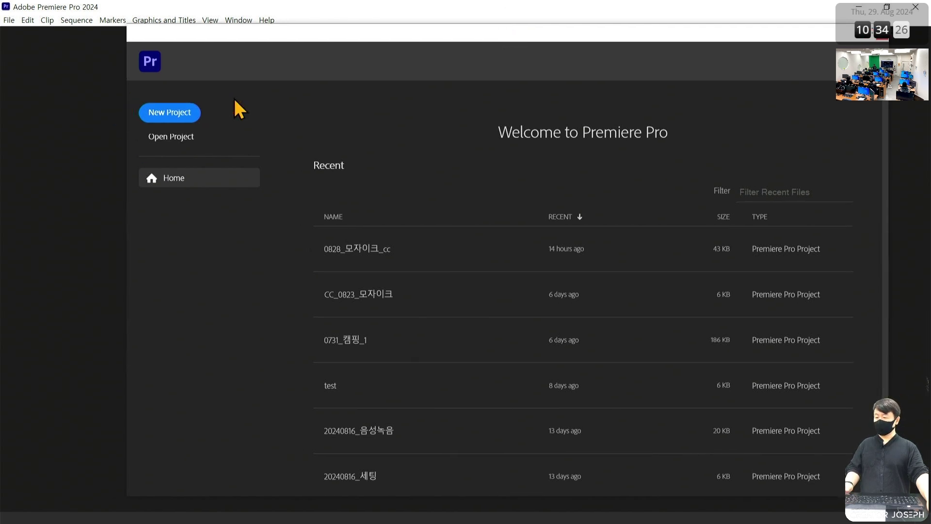
left_click(185, 114)
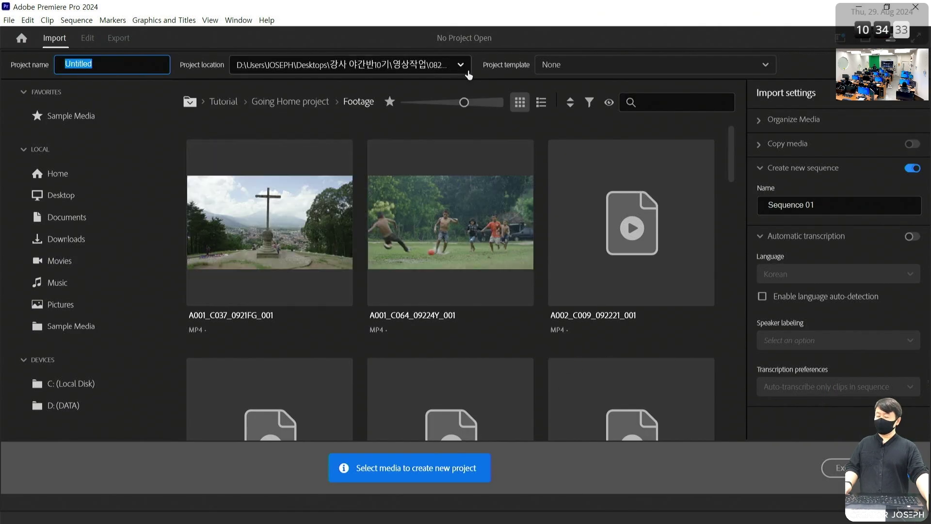
Step: Bring up the project location choices, mark the current path and Choose Location in red, and dismiss them
left_click(462, 68)
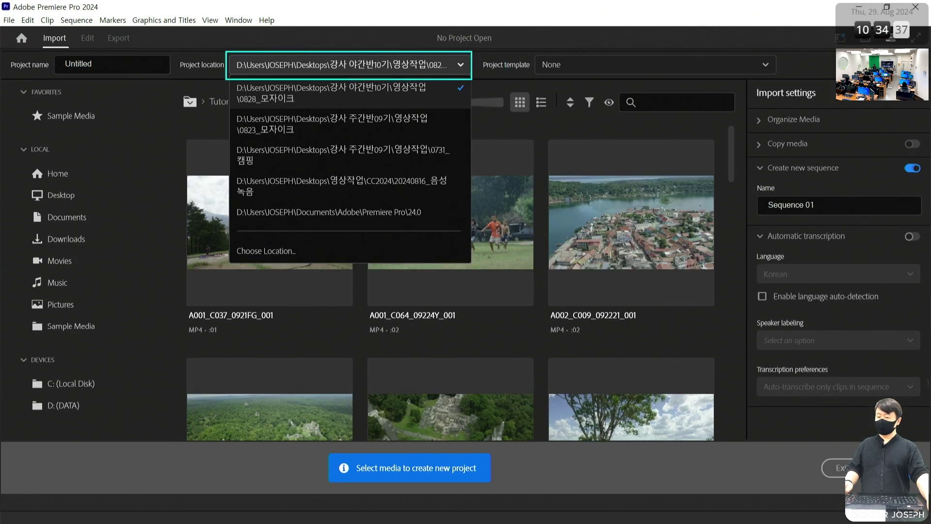
left_click_drag(225, 51, 471, 80)
left_click_drag(230, 235, 430, 264)
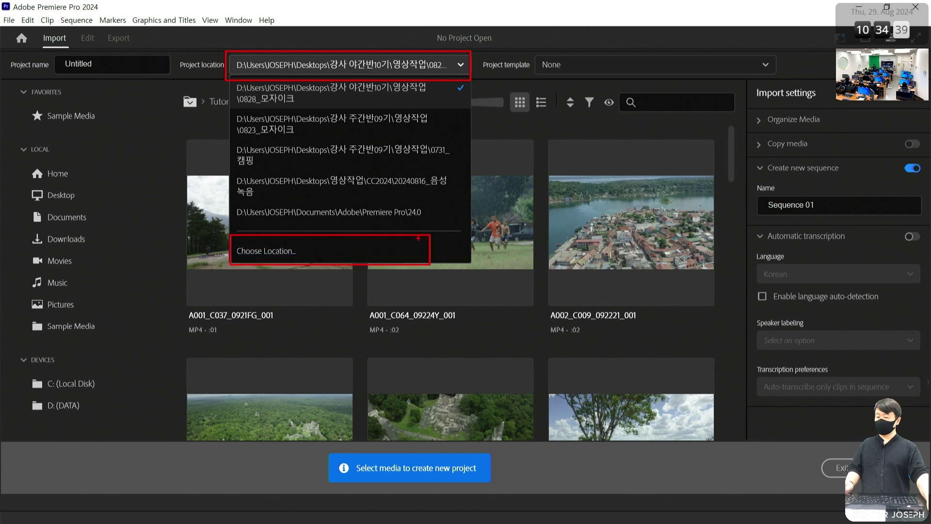
left_click_drag(417, 83, 400, 229)
left_click_drag(334, 228, 351, 206)
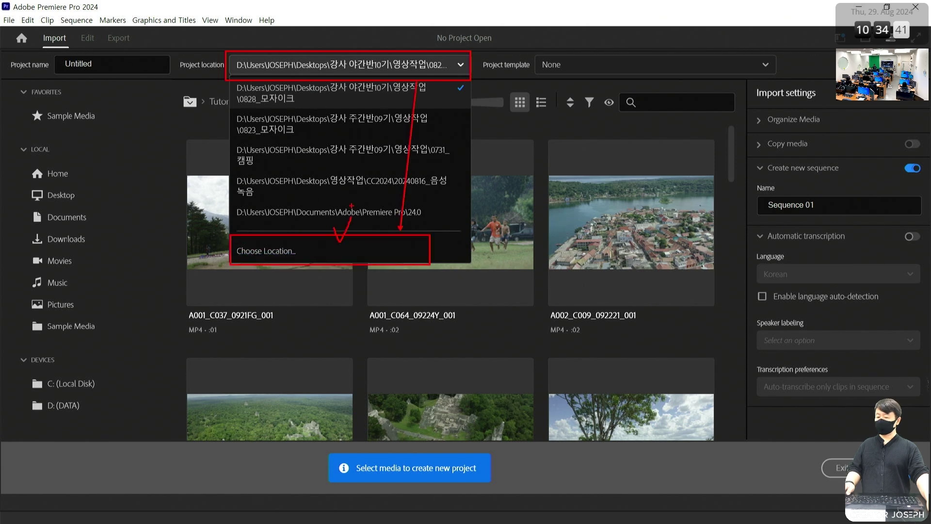
key("Escape")
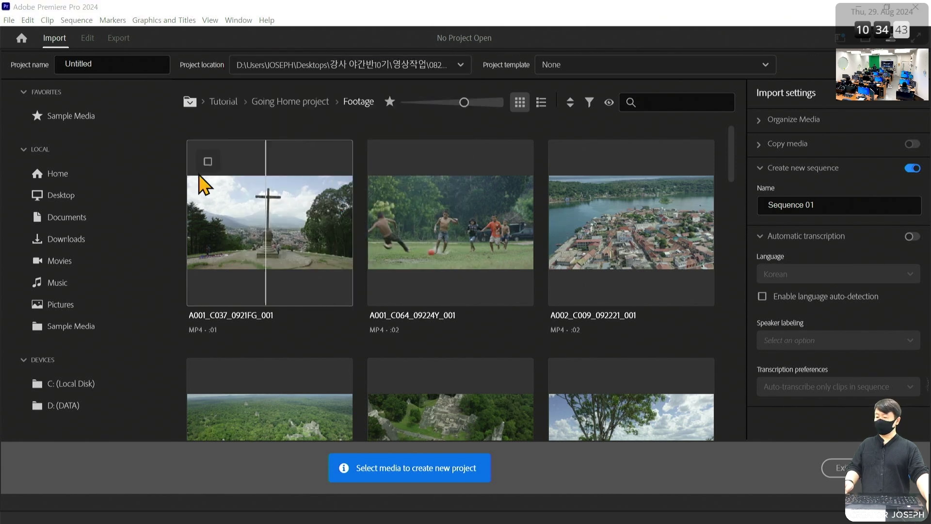
Step: Mark the Project name and Project location fields in red, and clear the markings
left_click_drag(10, 51, 176, 81)
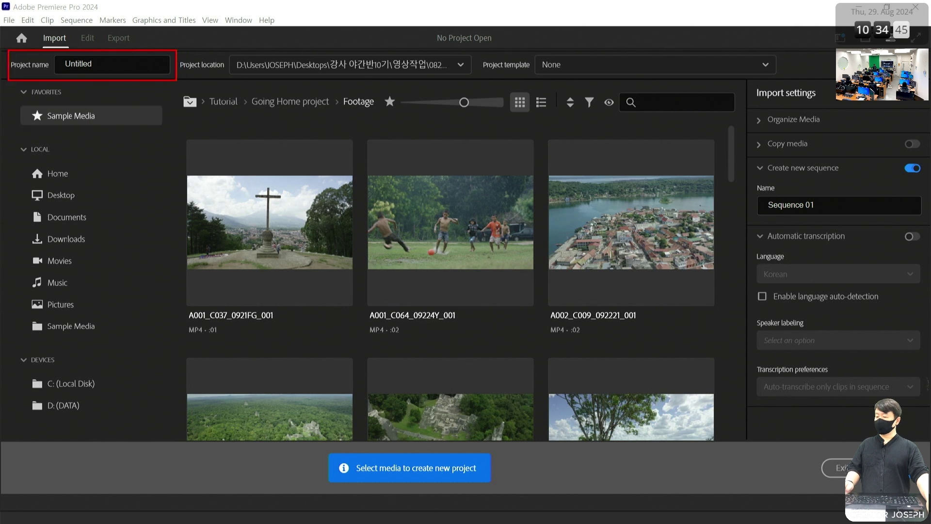
left_click_drag(120, 47, 133, 43)
left_click_drag(366, 43, 389, 28)
left_click_drag(205, 38, 210, 37)
left_click_drag(218, 46, 341, 39)
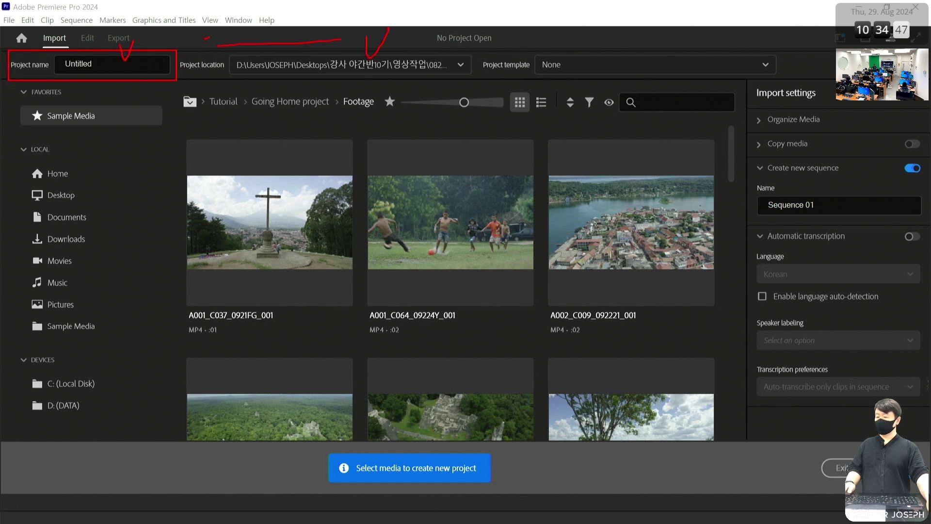
key("Escape")
Step: Name the new project test
left_click(66, 55)
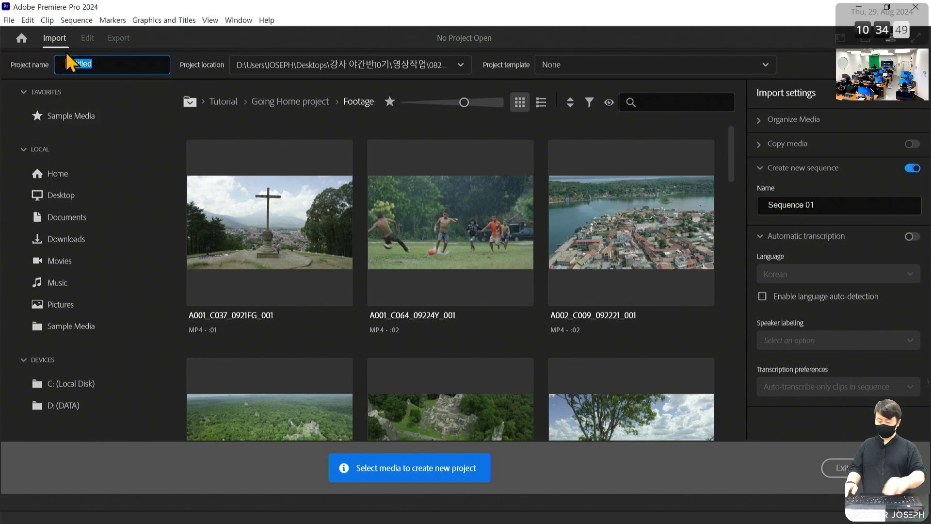
type("test")
key("Return")
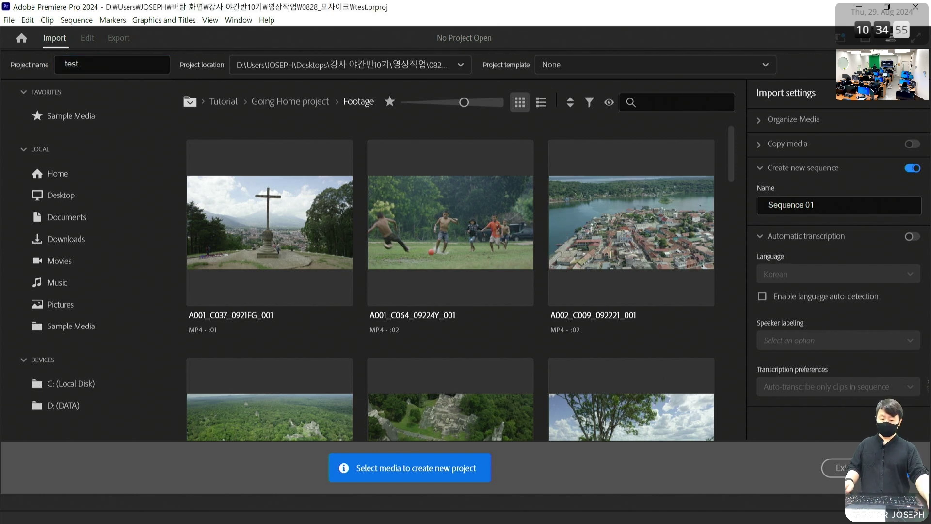
Step: Mark the project's location path and its name in red with connecting arrows, and continue to the editing workspace
left_click_drag(224, 40, 416, 73)
left_click_drag(352, 33, 366, 43)
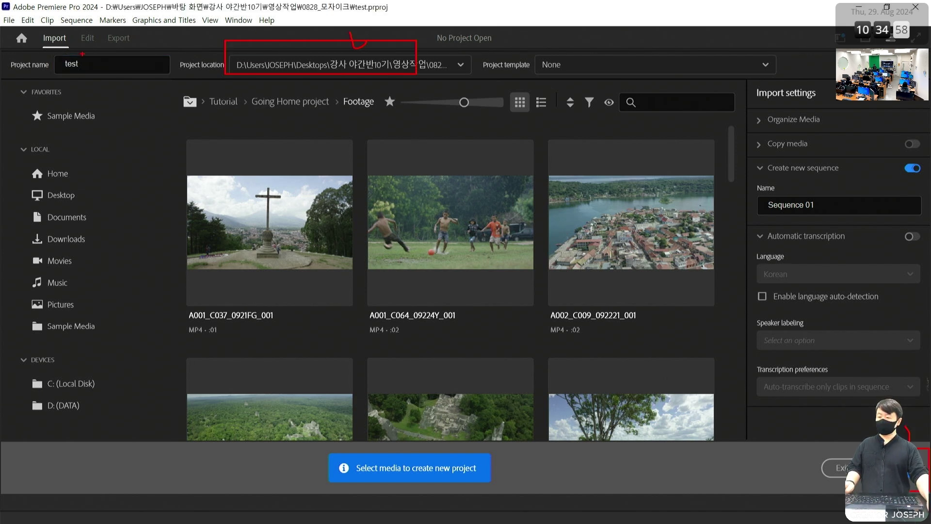
left_click_drag(60, 46, 128, 69)
left_click_drag(98, 29, 130, 28)
left_click_drag(208, 56, 141, 56)
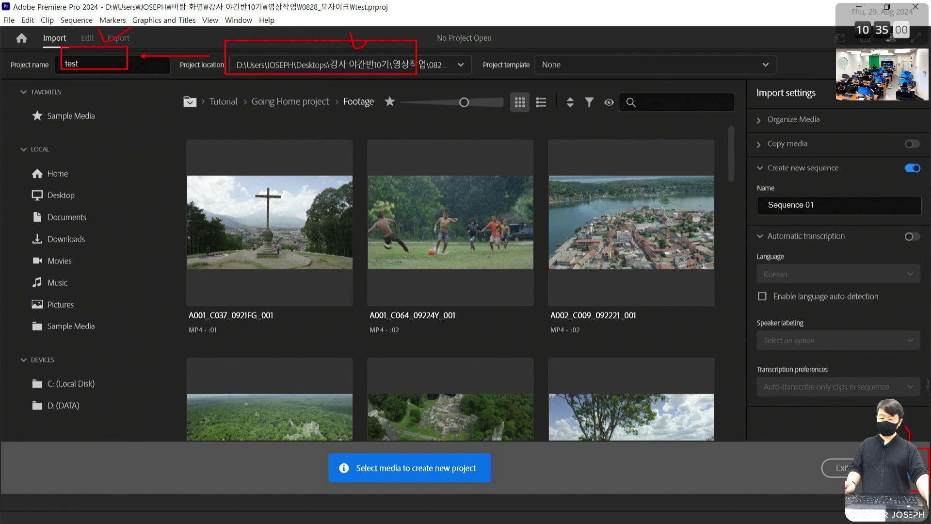
mouse_move(857, 446)
left_mouse_down()
mouse_move(306, 241)
mouse_move(206, 115)
mouse_move(139, 88)
left_mouse_up()
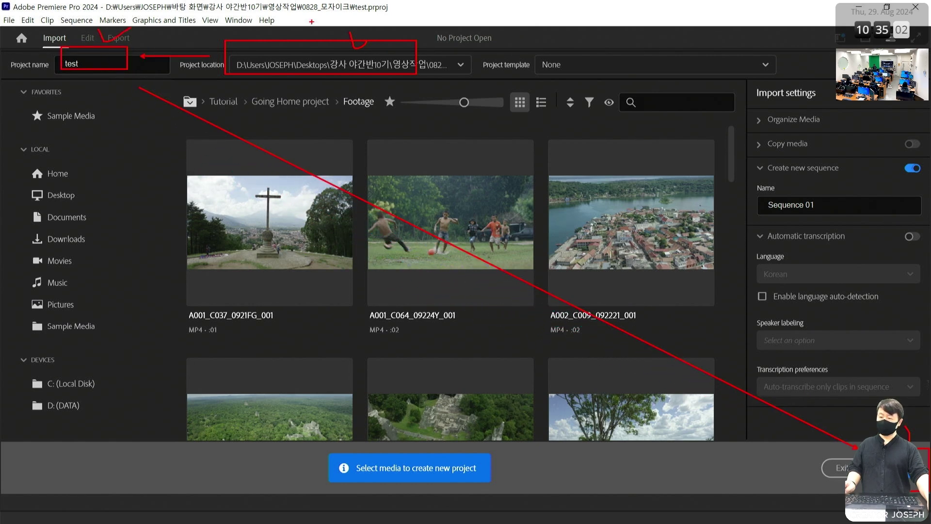
left_click_drag(297, 19, 317, 35)
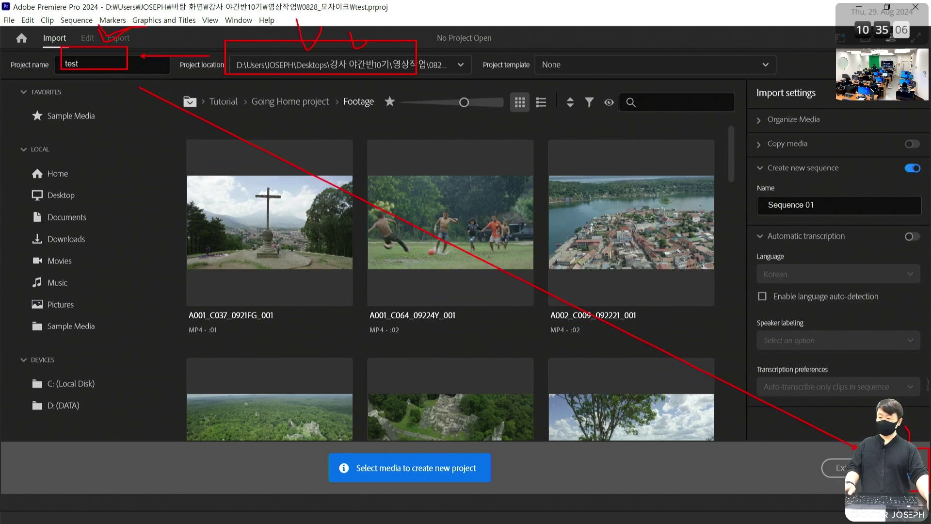
left_click(837, 468)
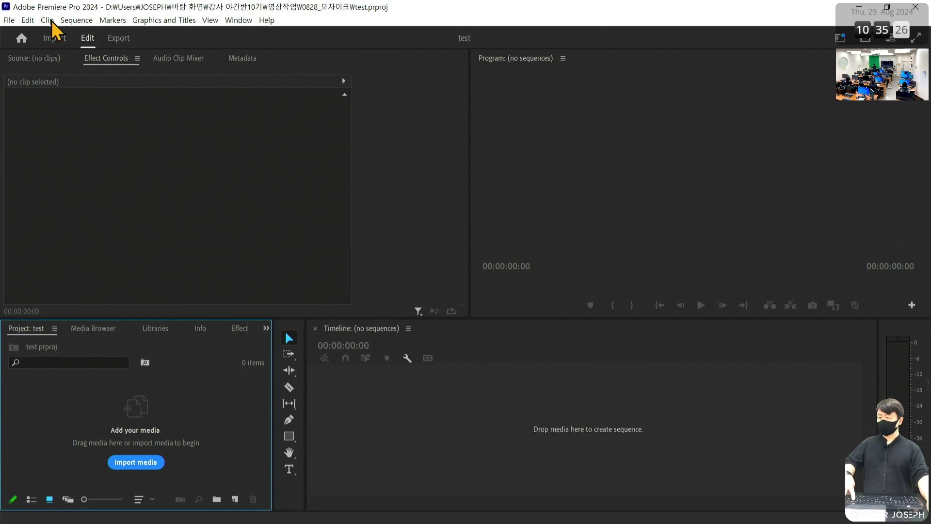
Step: Bring up the choices for creating new items, point out Sequence, and dismiss them without choosing
left_click(9, 20)
mouse_move(48, 31)
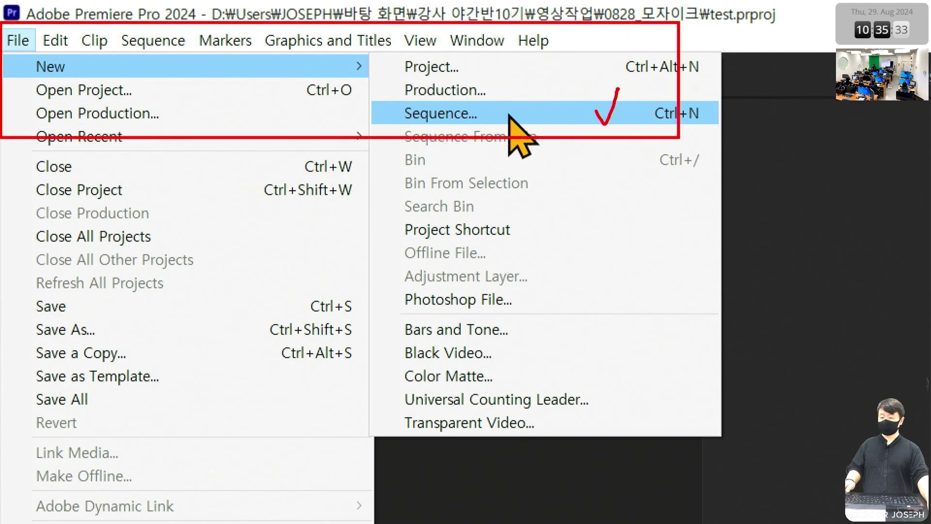
key("Escape")
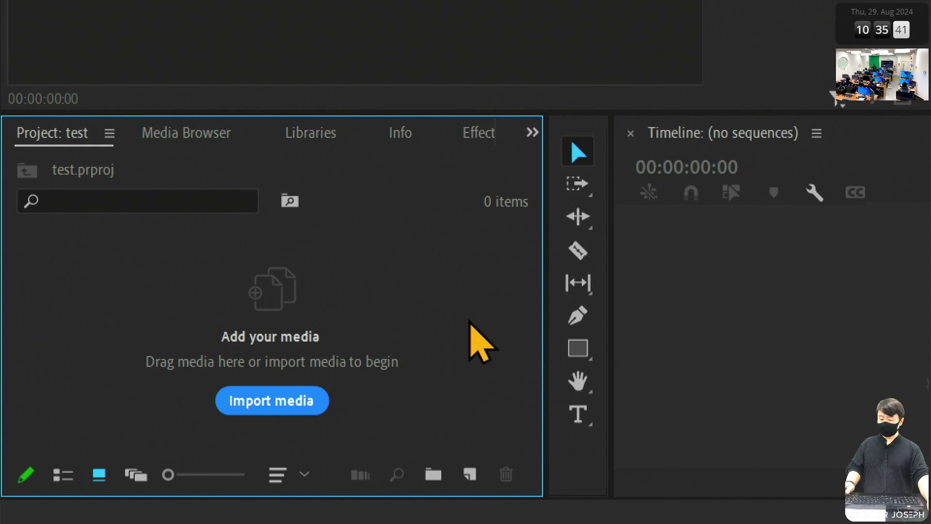
Step: Create a sequence from the HD 1080p 29.97 fps preset, expanding the Social presets and marking Social Media Portrait 9x16 30 fps for comparison
left_click(470, 474)
left_click(583, 225)
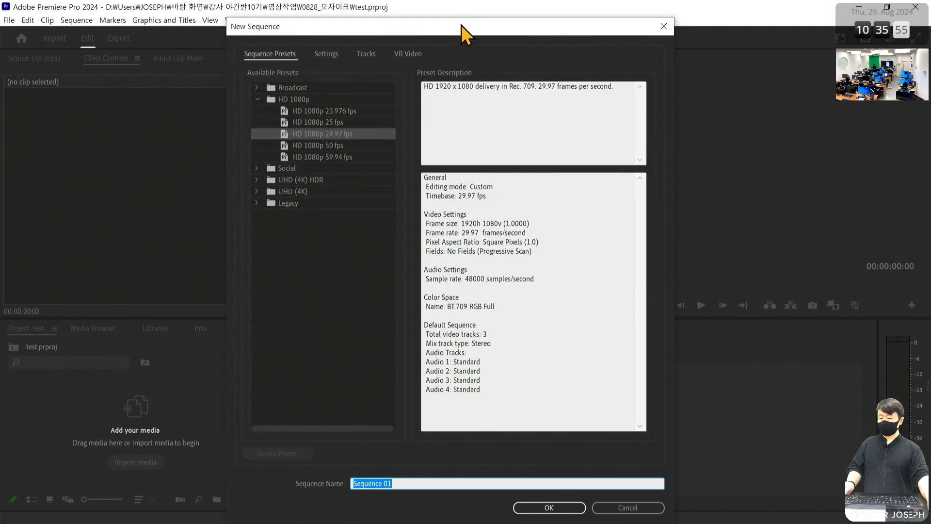
mouse_move(475, 22)
left_mouse_down()
mouse_move(453, 25)
mouse_move(462, 19)
left_mouse_up()
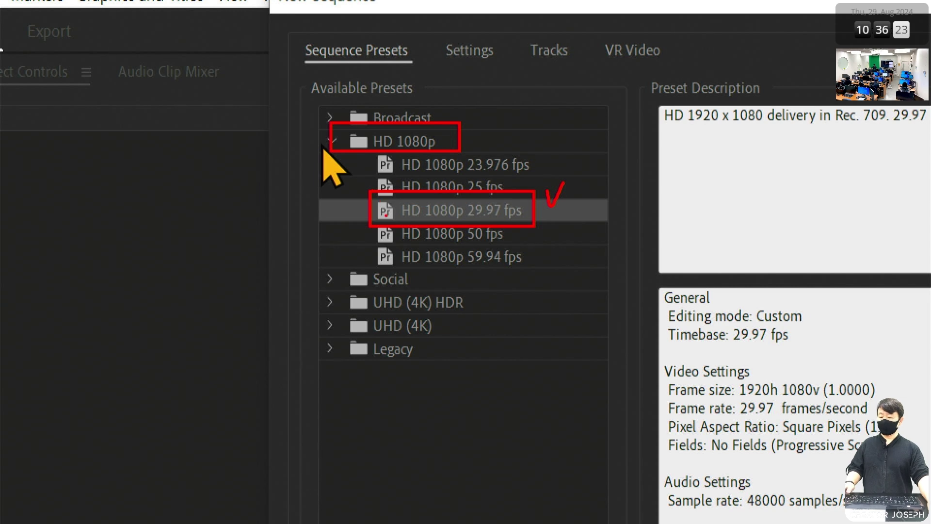
left_click(333, 281)
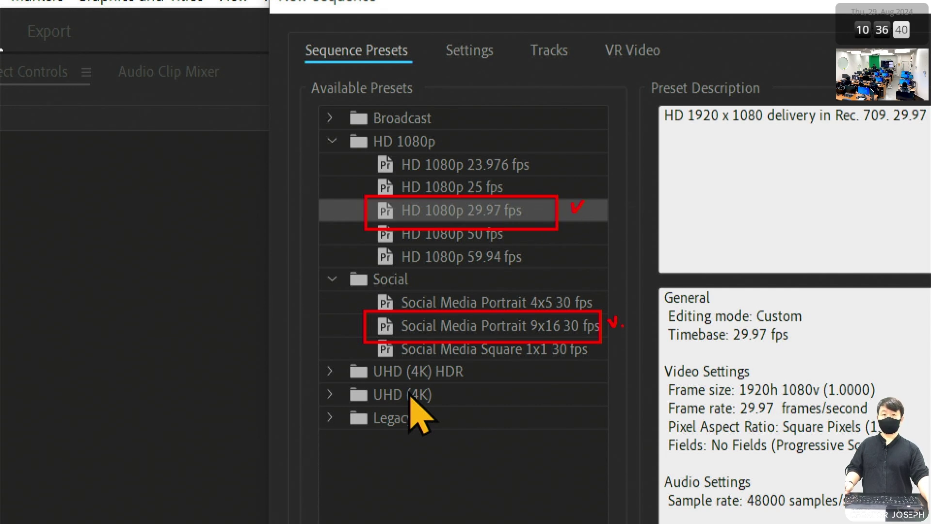
left_click(572, 325)
left_click(496, 194)
left_click(498, 213)
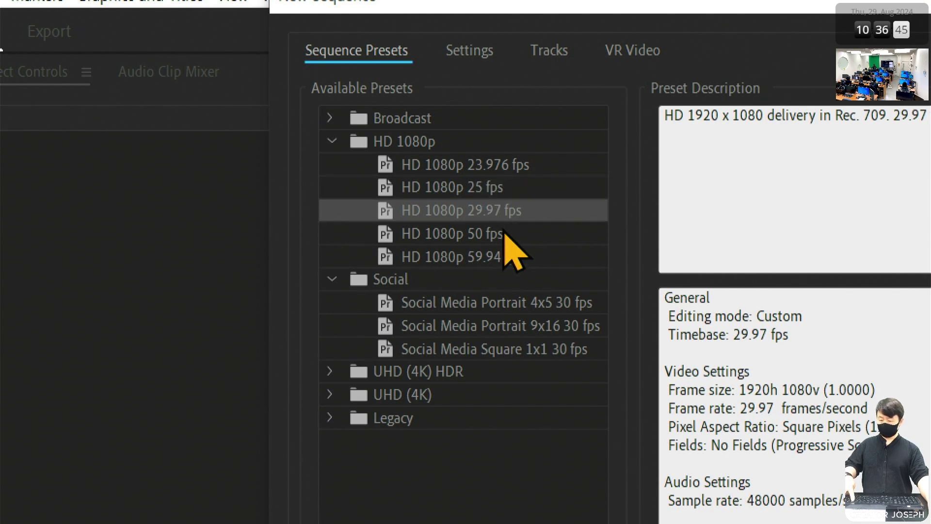
left_click(572, 503)
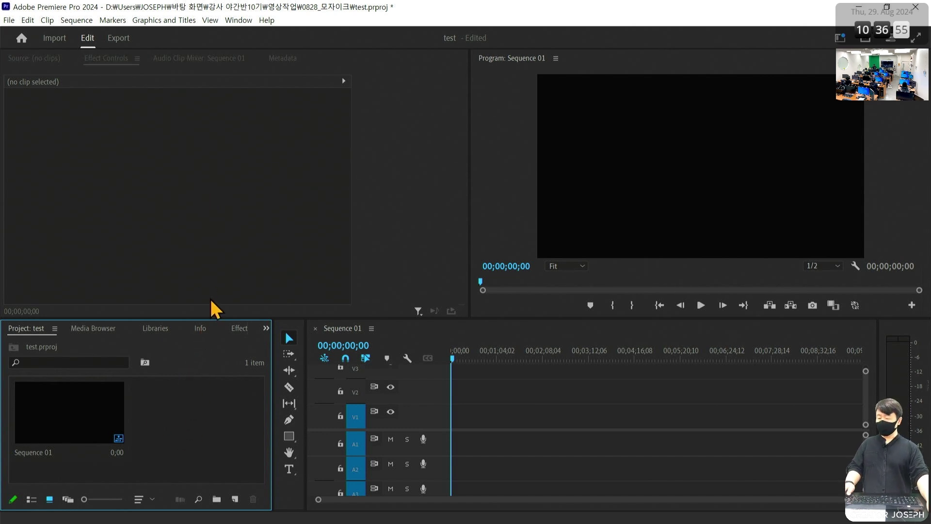
Step: Import sample4mosaic.mp4 and place it at the start of video track V1 in the new sequence
key("ctrl+i")
double_click(258, 224)
left_click_drag(202, 426, 459, 425)
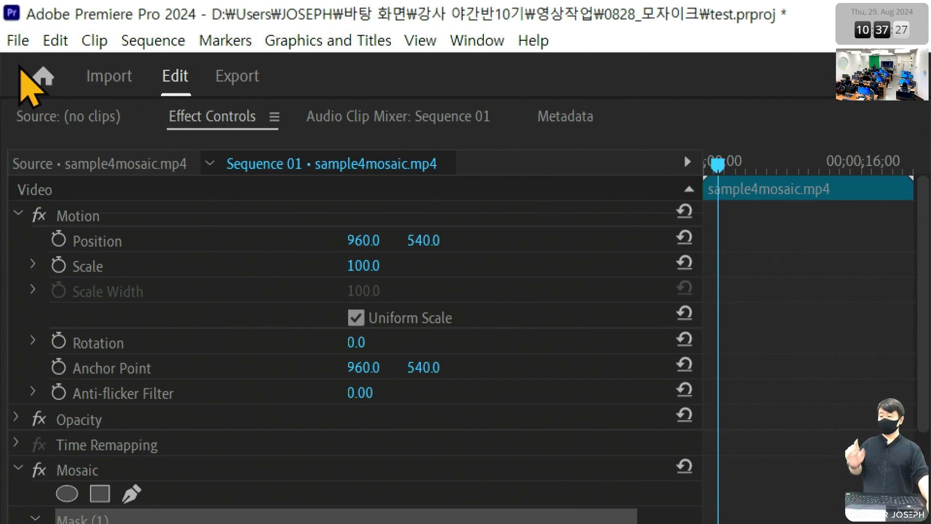
Step: Bring up the media export settings twice, mark Import, Edit and Export in red in between, and return to the editing workspace
left_click(18, 41)
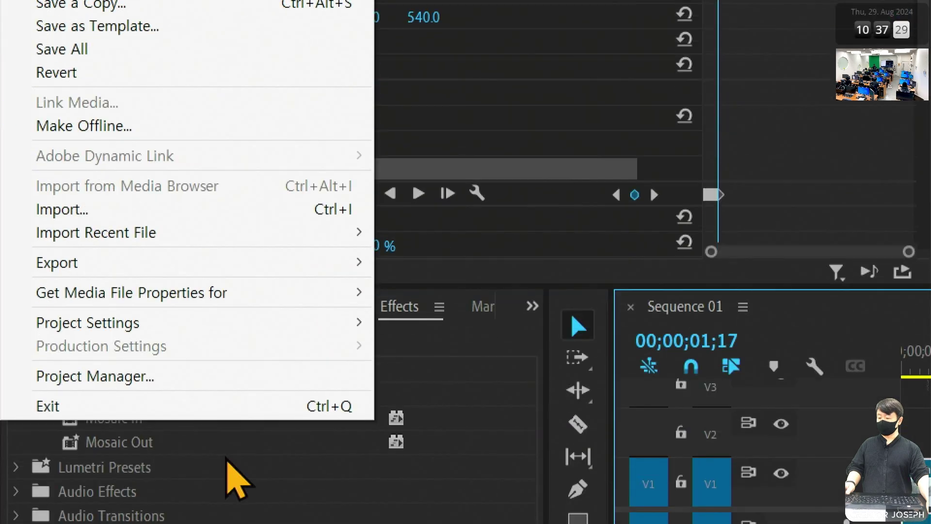
mouse_move(262, 263)
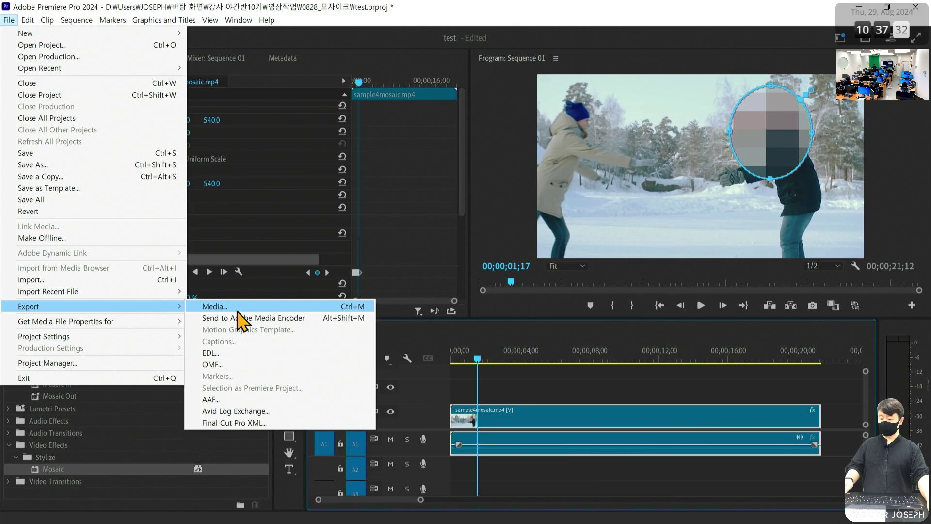
key("Escape")
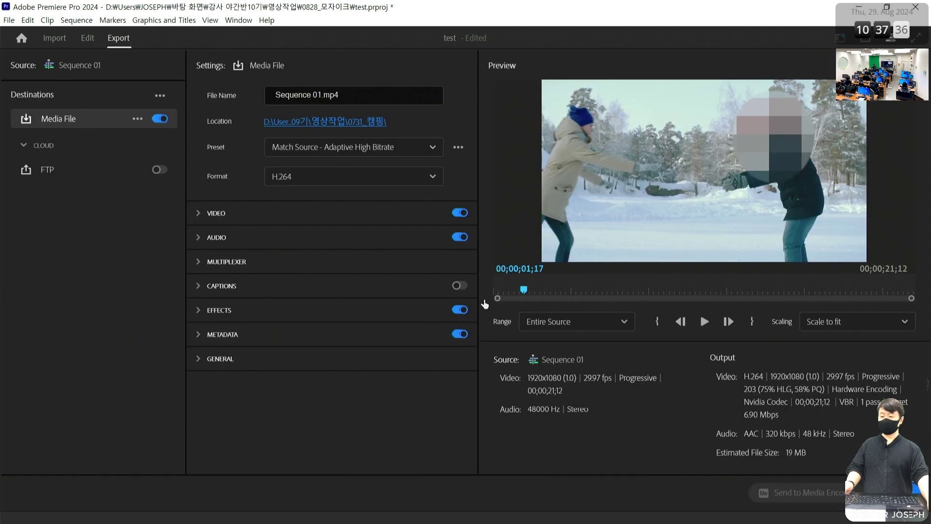
left_click(87, 40)
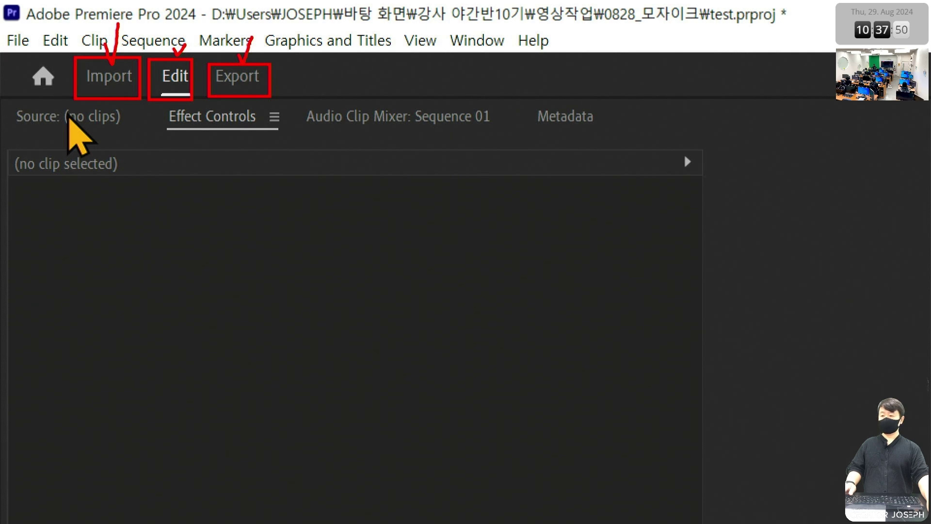
left_click(237, 77)
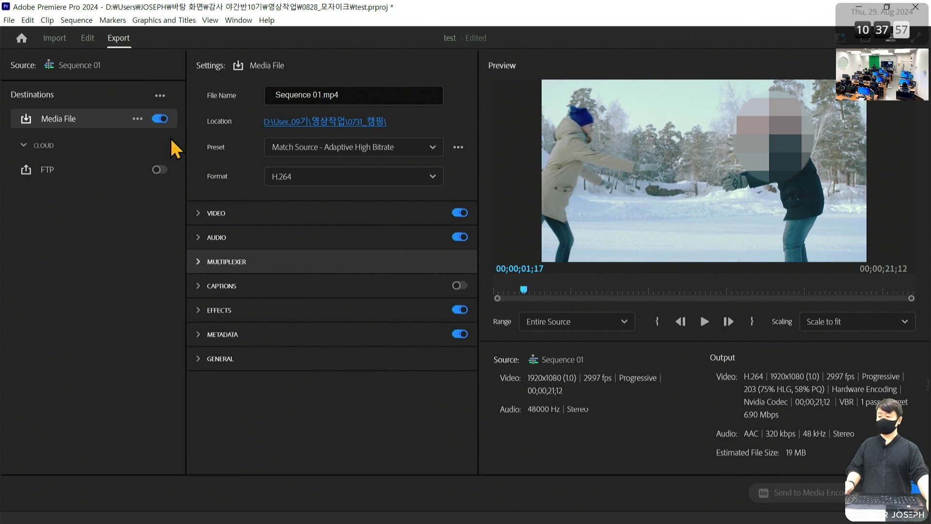
left_click(87, 38)
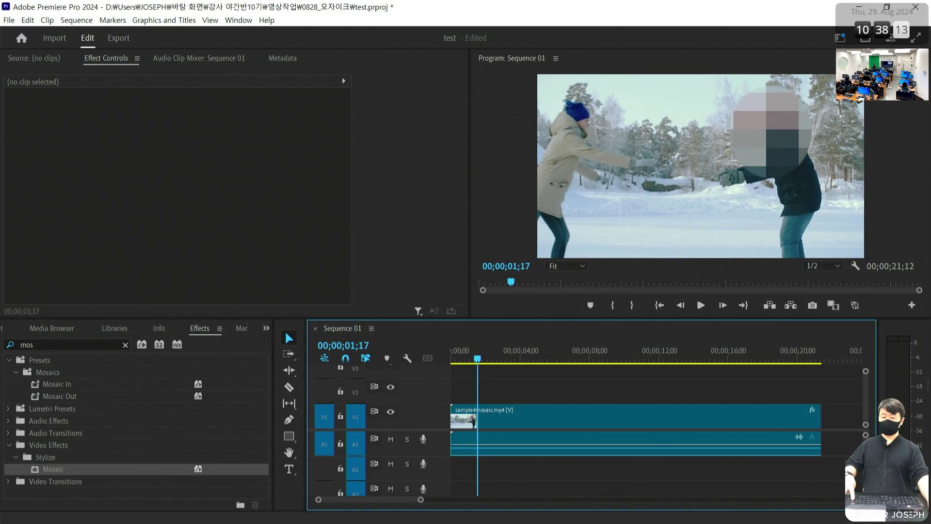
Step: Bring up Quick Export, mark the save location and the Match Source - Adaptive High Bitrate preset in red, and dismiss it without exporting
left_click(865, 38)
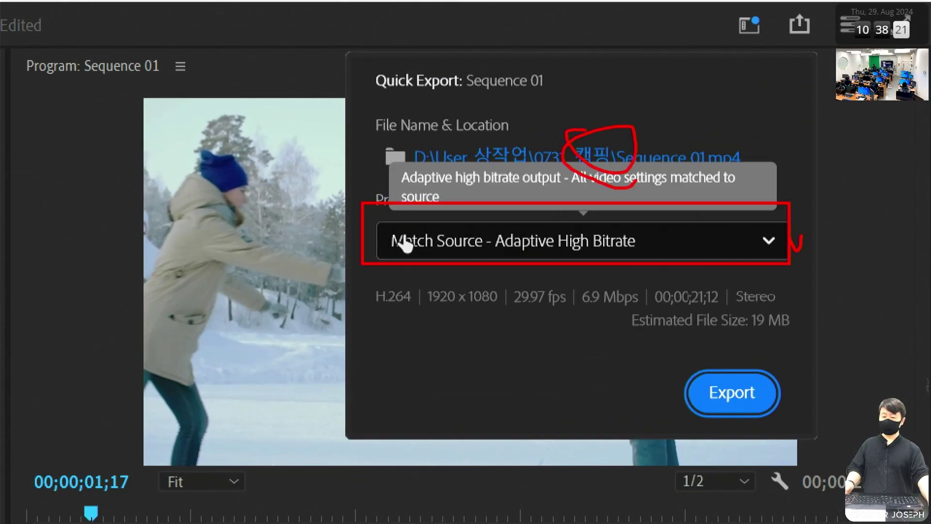
left_click(362, 162)
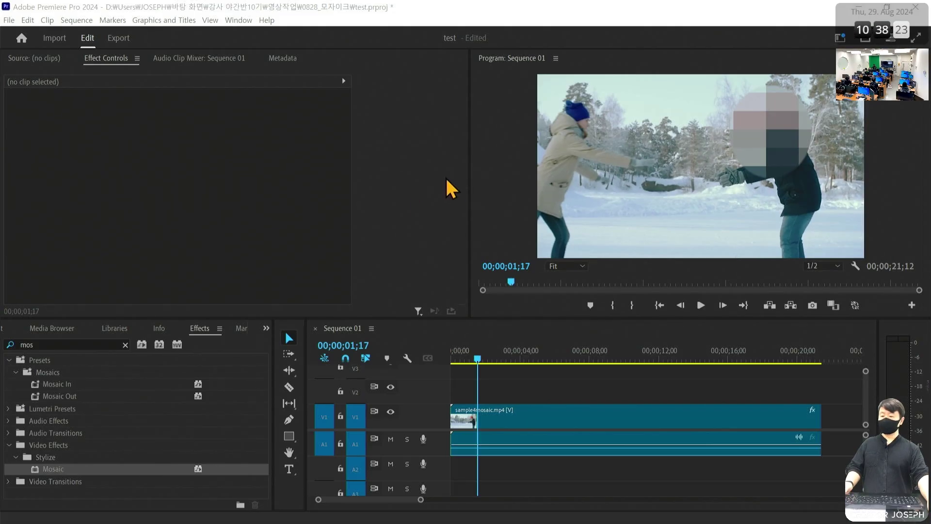
left_click(440, 183)
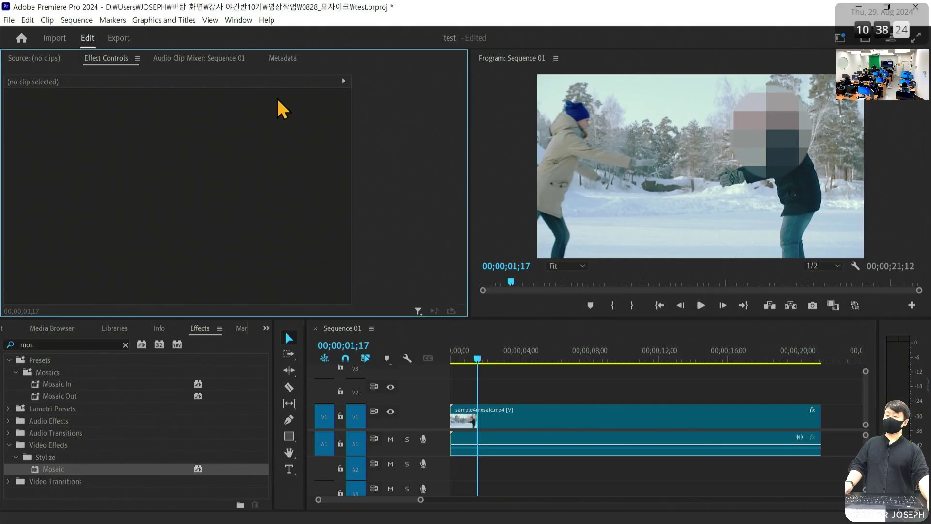
Step: Bring up the full export settings, mark the Match Source - Adaptive High Bitrate preset in red, and look through the preset choices
left_click(127, 41)
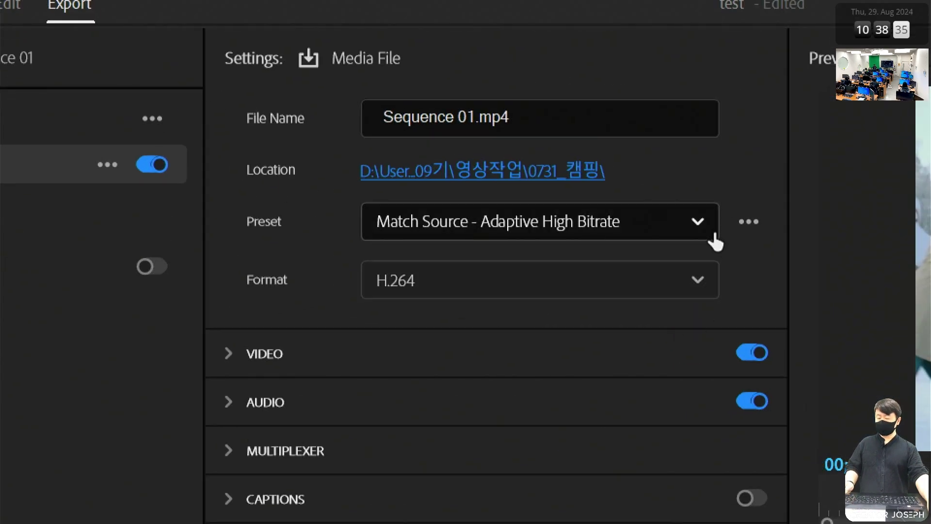
left_click(712, 237)
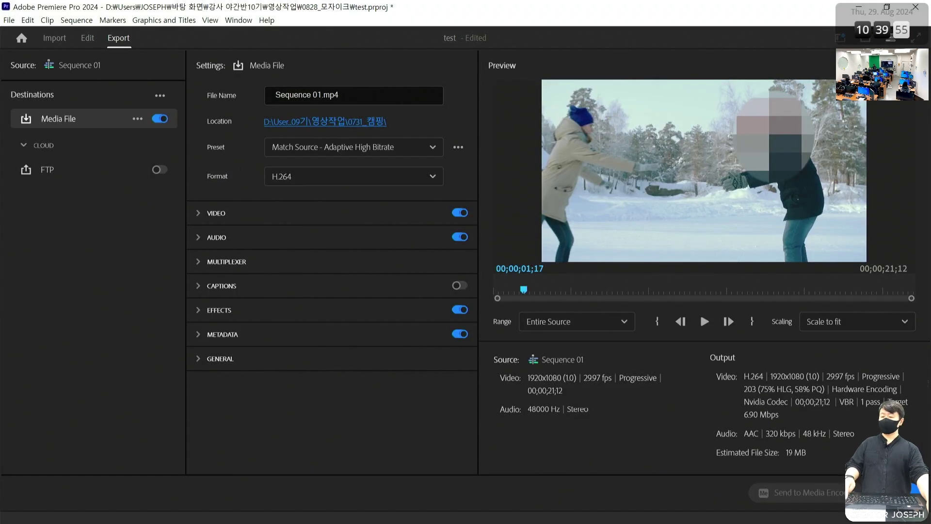
left_click_drag(253, 135, 430, 161)
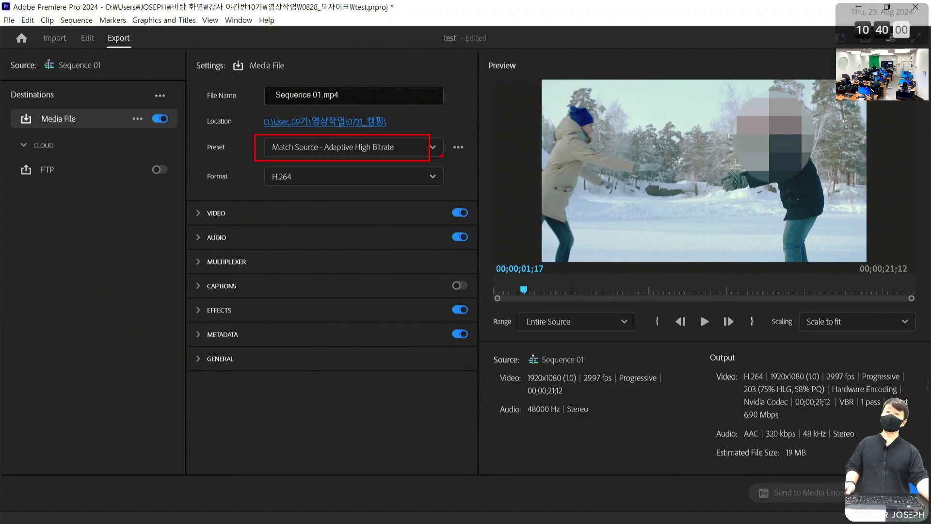
key("Escape")
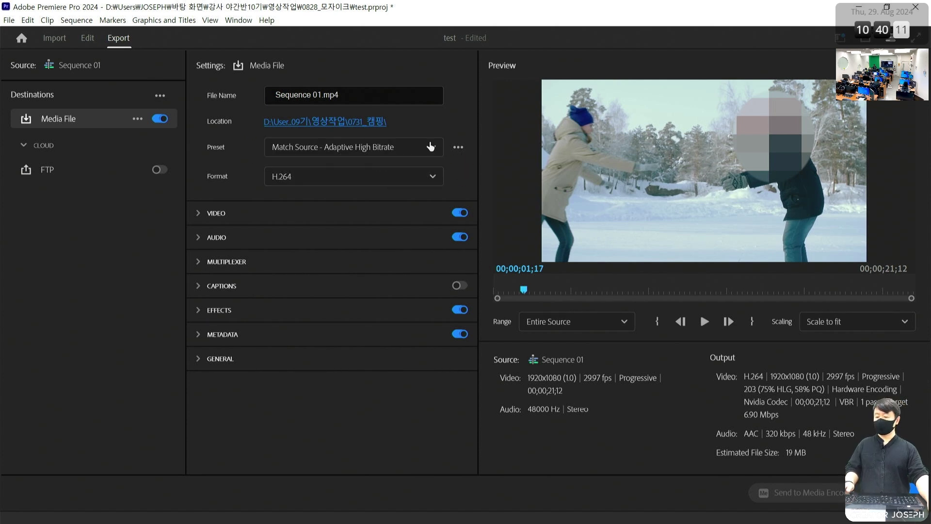
left_click(430, 147)
left_click_drag(248, 233, 432, 299)
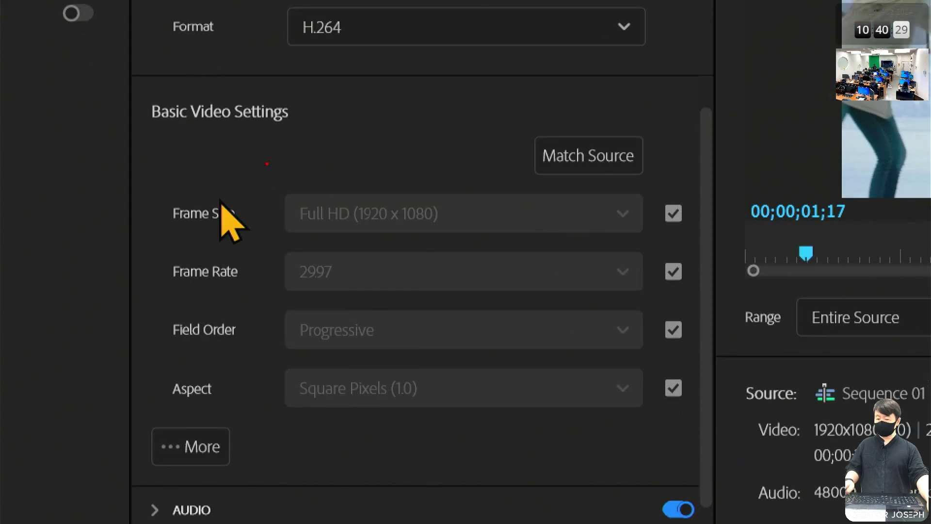
Step: Examine the basic and additional video export settings, mark the Bitrate Settings section in red, and return to the editing workspace
left_click_drag(262, 165, 653, 248)
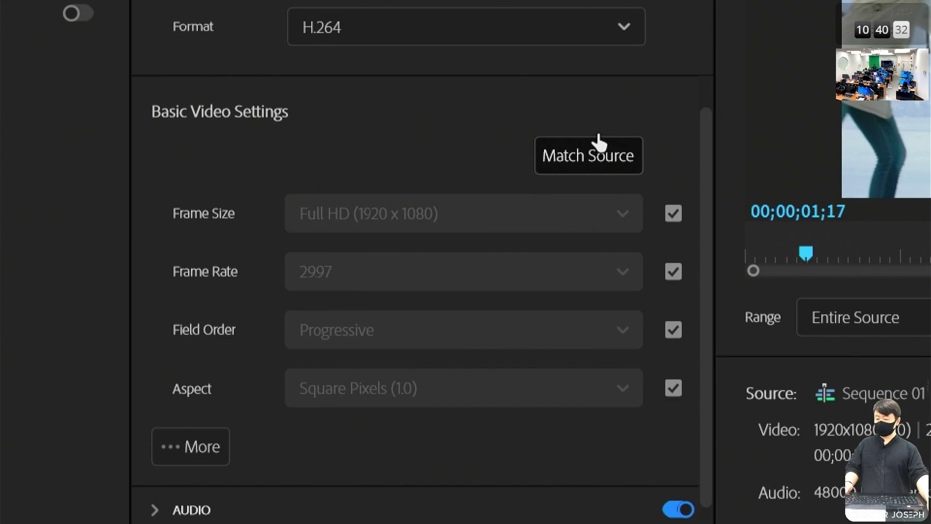
scroll(369, 383, "down", 2)
left_click(170, 388)
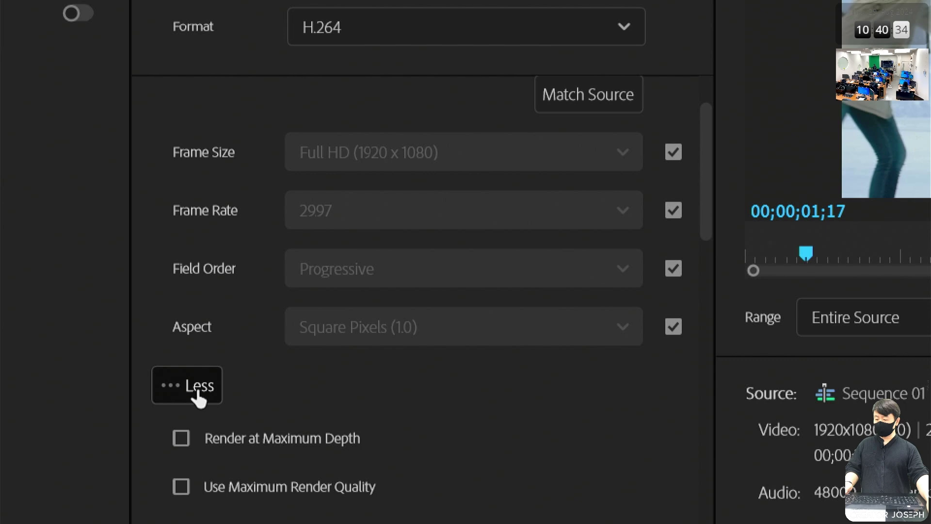
scroll(312, 458, "down", 10)
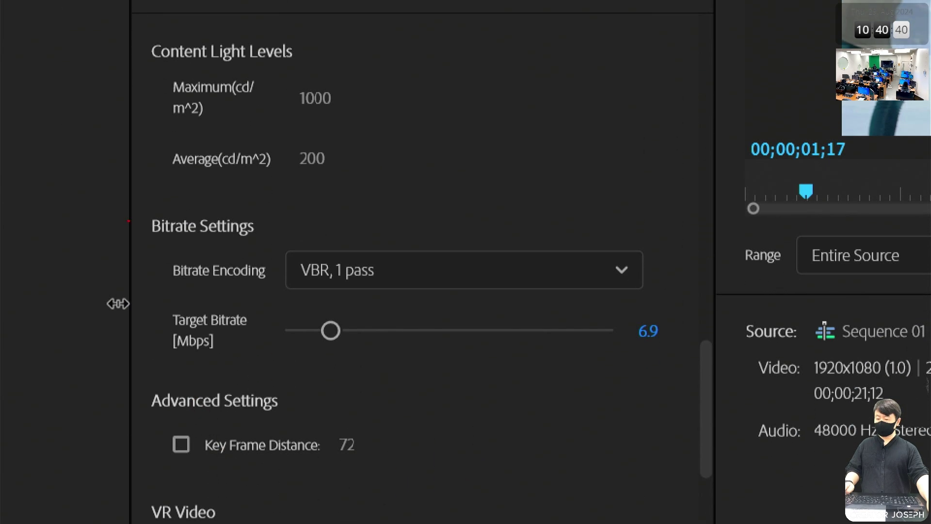
mouse_move(134, 205)
left_mouse_down()
mouse_move(501, 329)
mouse_move(713, 377)
left_mouse_up()
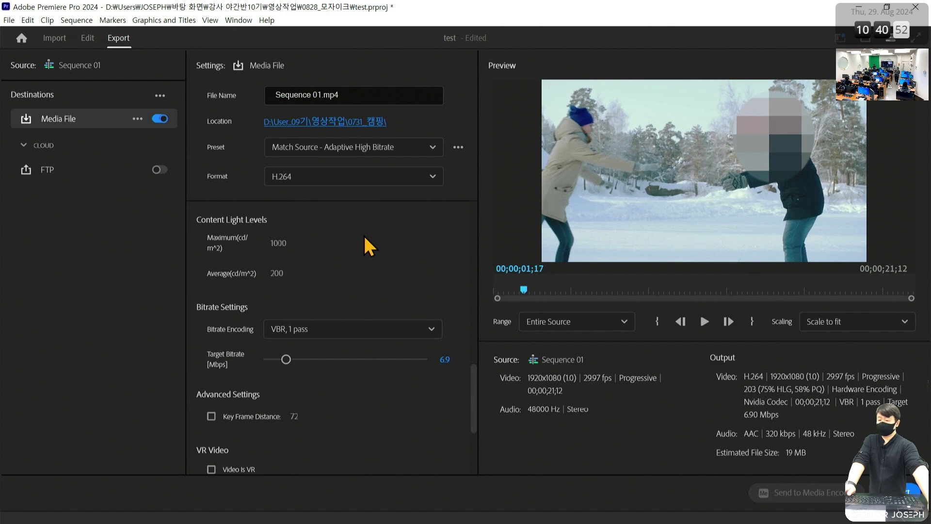
key("alt+shift+2")
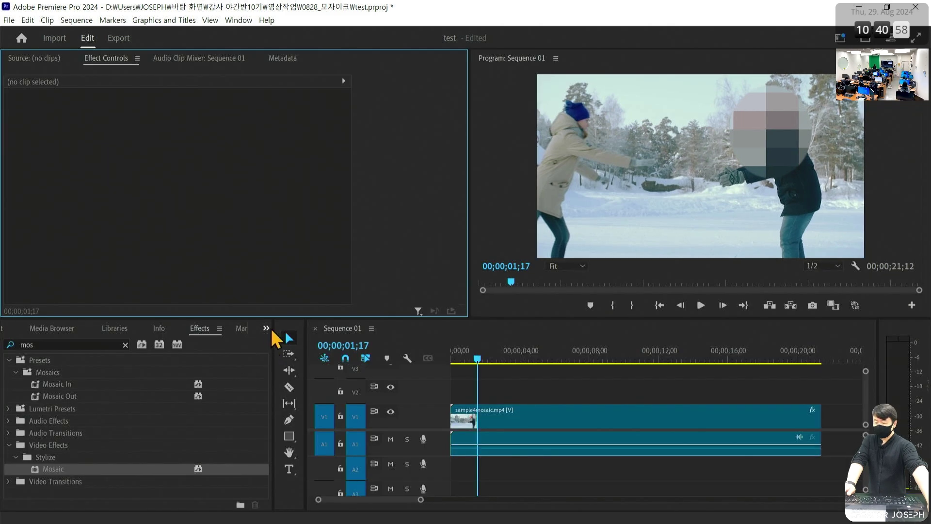
Step: Create a second sequence in the test project from the Social Media Portrait 9x16 30 fps preset
left_click(265, 328)
left_click(297, 345)
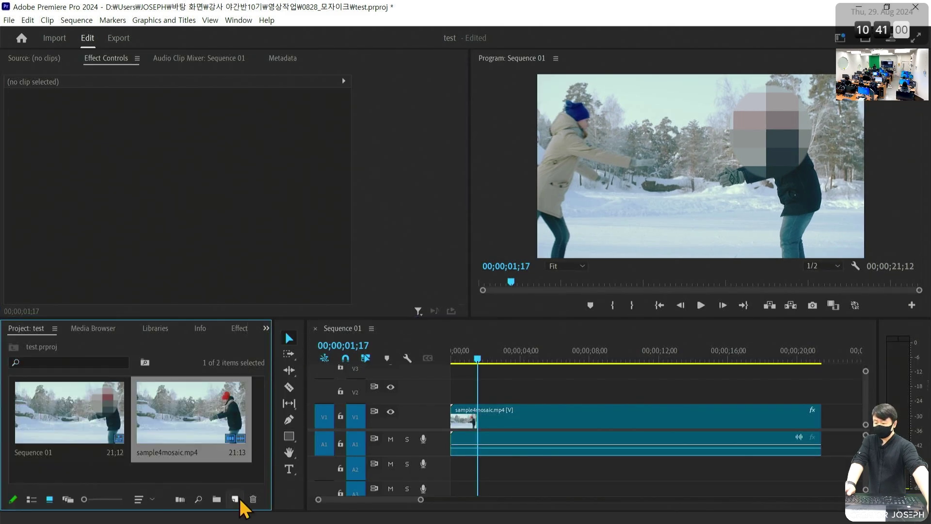
left_click(235, 499)
left_click(274, 158)
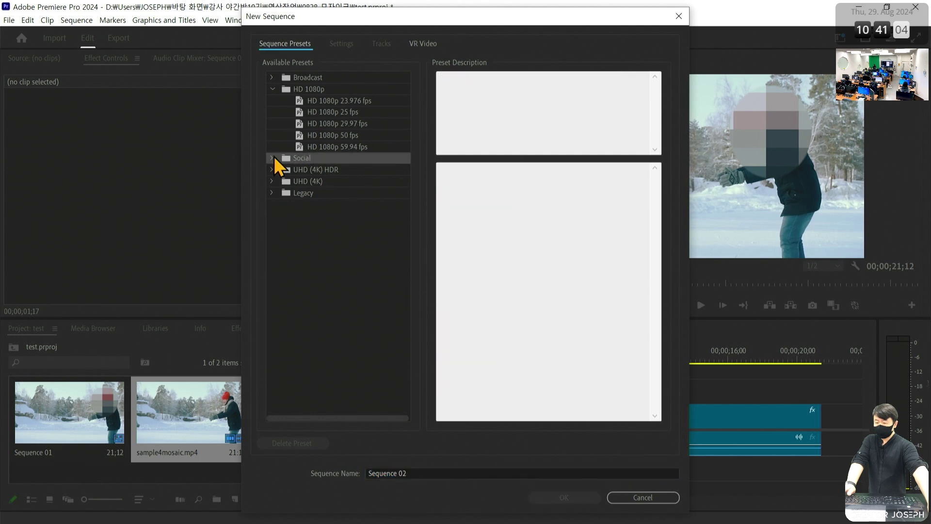
left_click(349, 181)
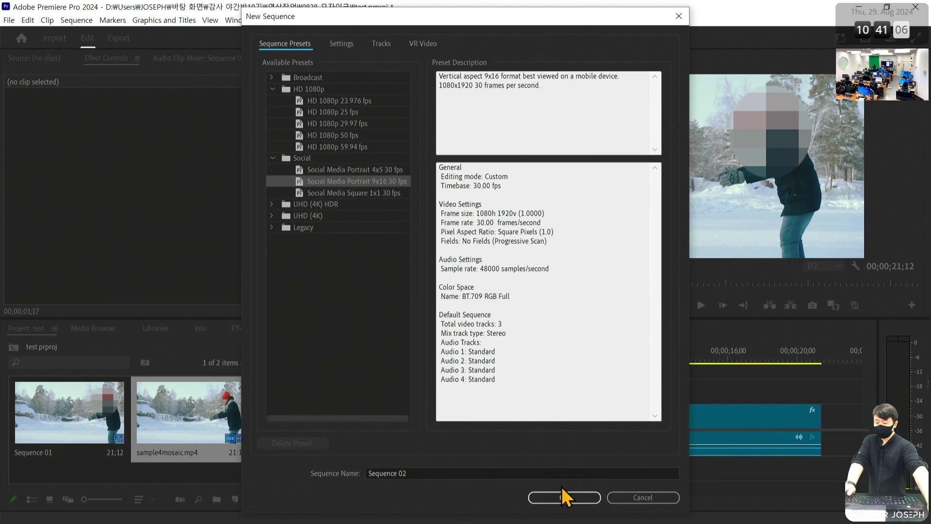
left_click(531, 498)
Step: Place Sequence 01 on V1 of the portrait sequence with scale 186 and position -255, 960, and view its export settings
left_click_drag(68, 407, 486, 425)
left_click(579, 293)
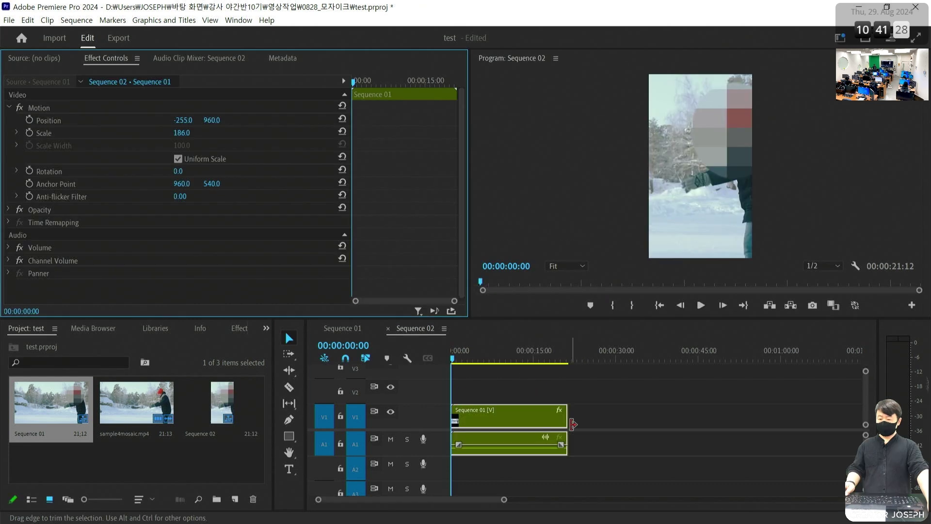
left_click(132, 40)
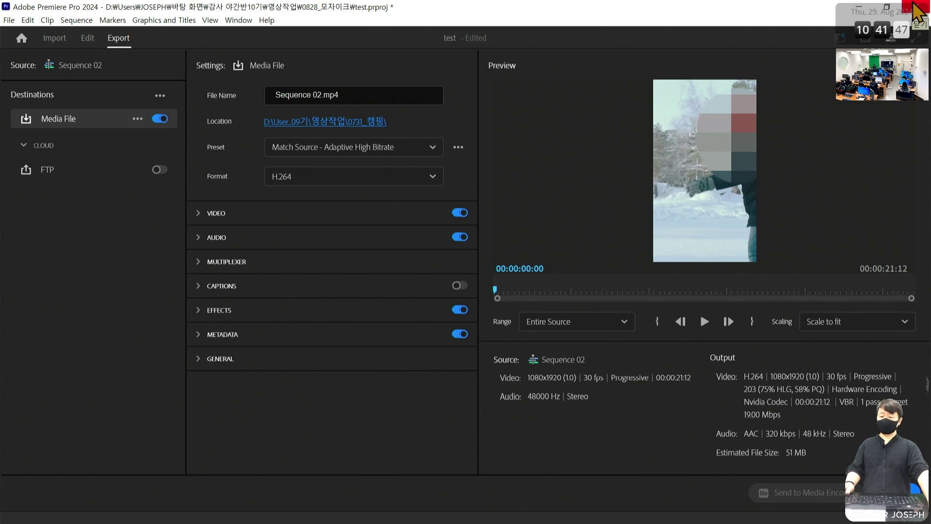
Step: Close Premiere Pro 2024 and name the new folder after 0823_크로마키 as 0824_시퀀스세팅
left_click(916, 6)
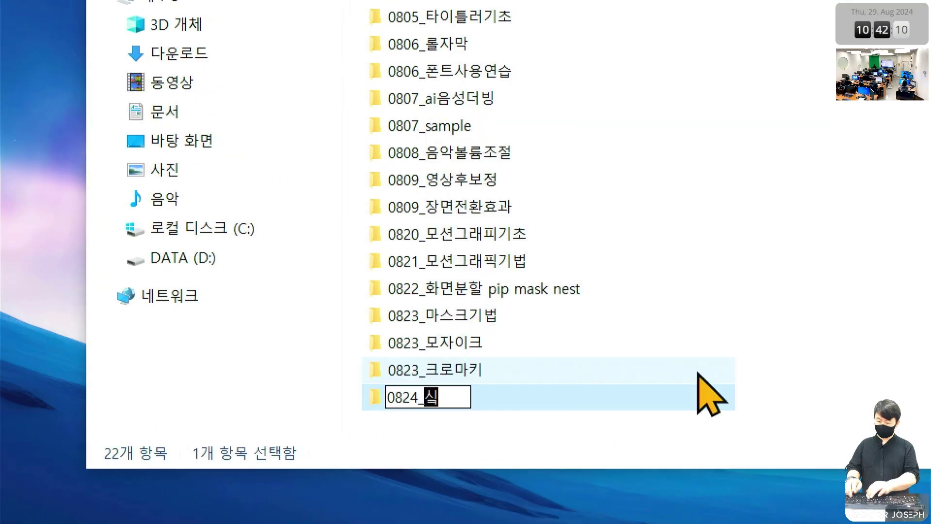
type("퀀스세팅")
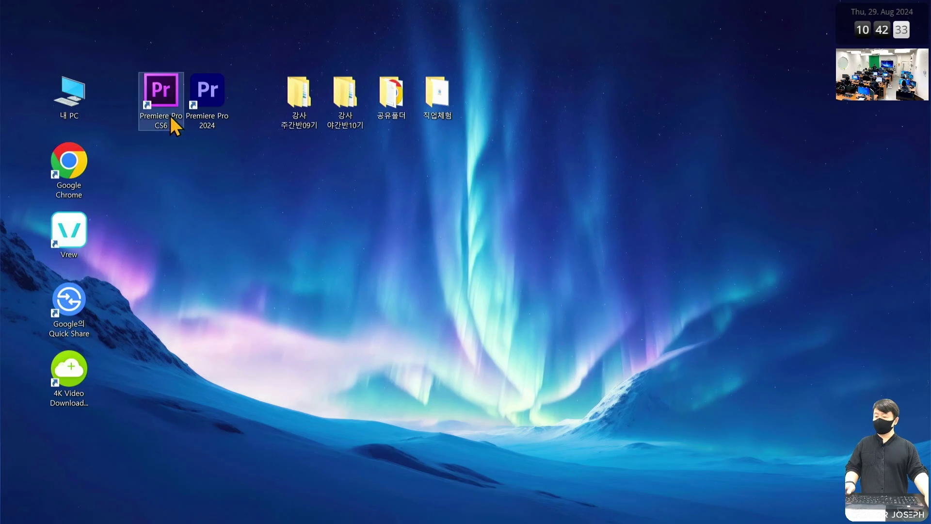
Step: Launch Premiere Pro CS6 and start a new project located in 강사 주간반09기 > 영상작업 > 0824_시퀀스세팅 on the desktop
double_click(170, 117)
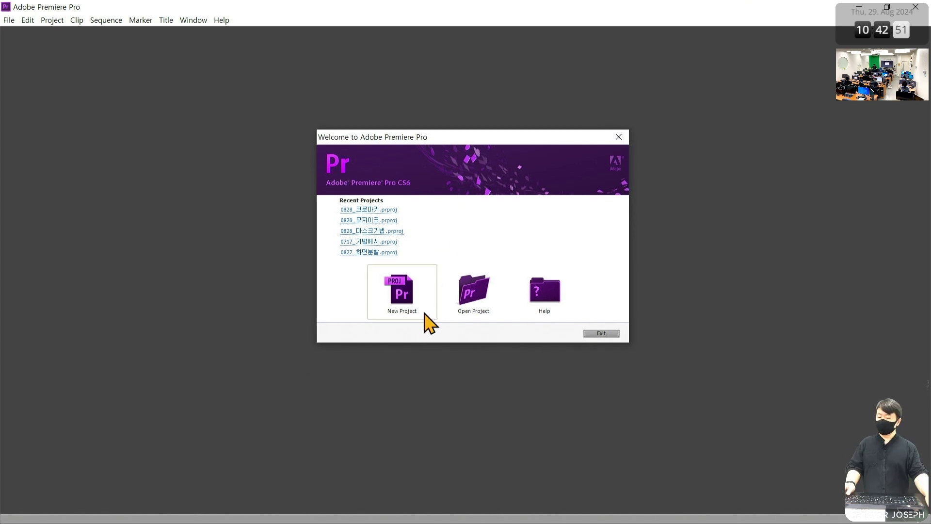
left_click(402, 298)
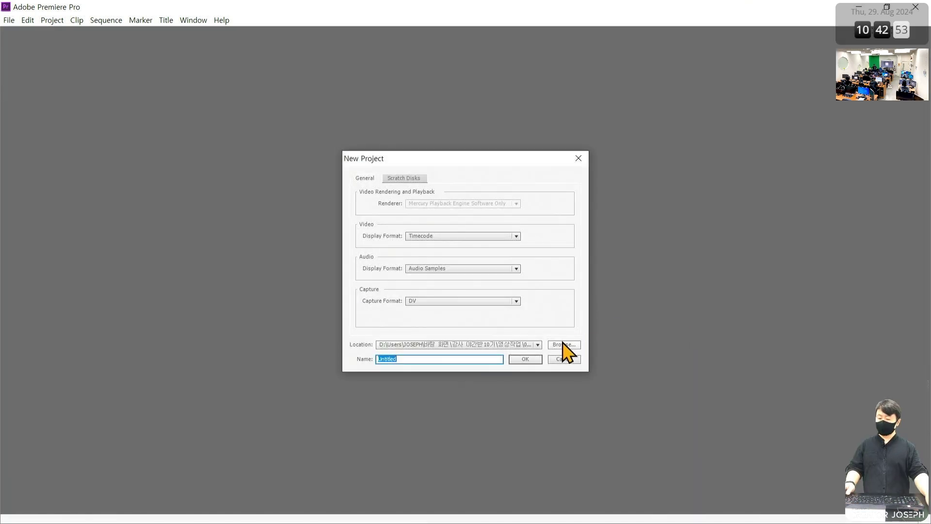
left_click(563, 344)
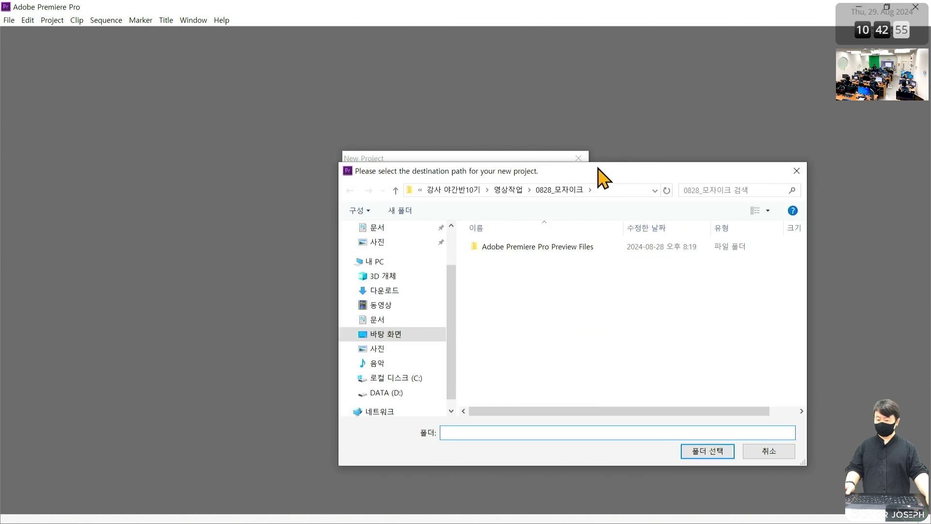
left_click(349, 136)
left_click(383, 136)
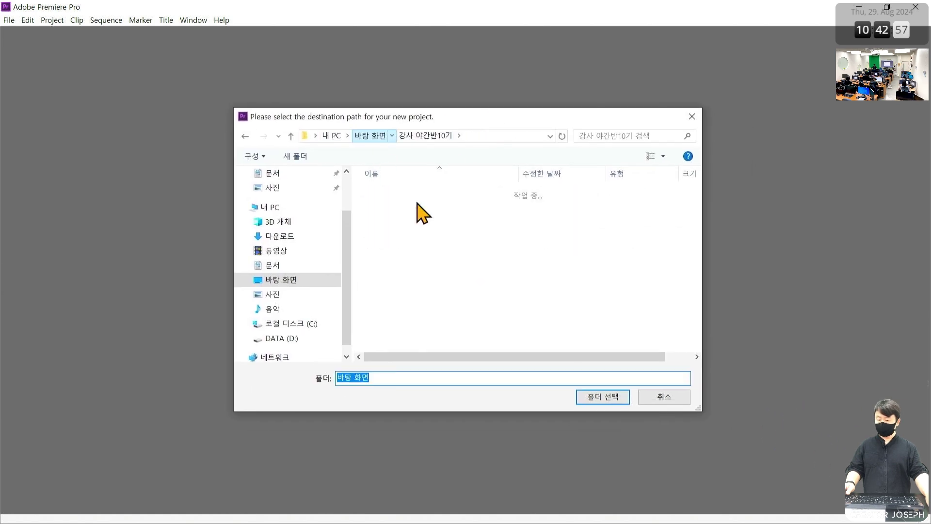
double_click(428, 237)
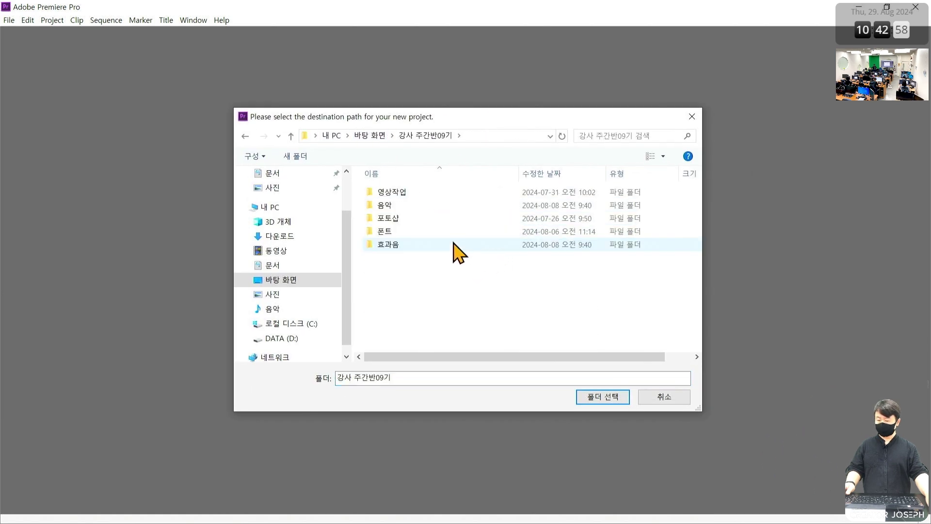
double_click(403, 192)
scroll(466, 255, "down", 3)
left_click(426, 345)
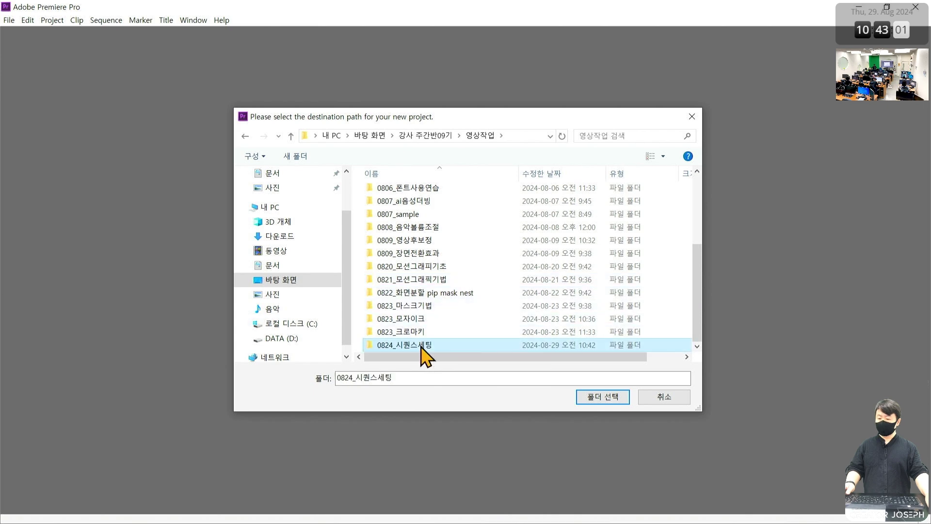
left_click(609, 403)
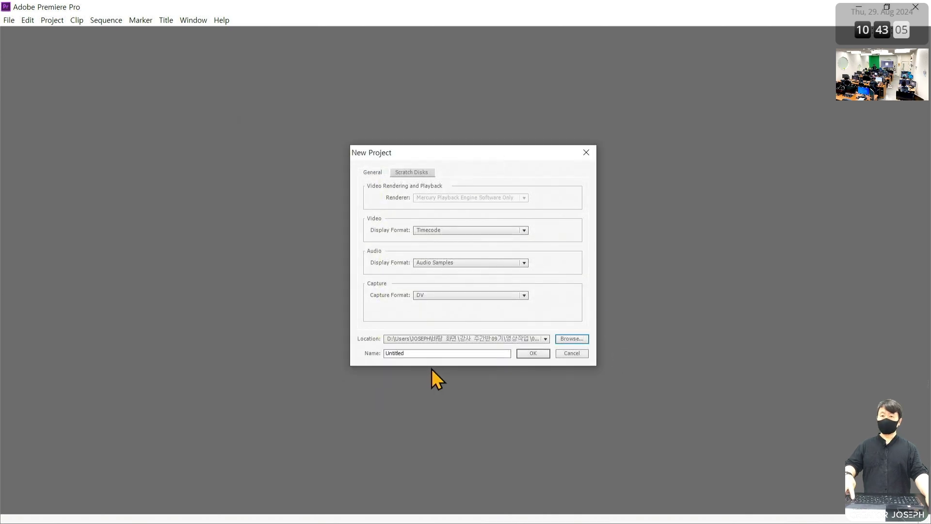
Step: Name the new project 0829_시퀀스제작 and create it
left_click(431, 358)
type("0829_시퀀스")
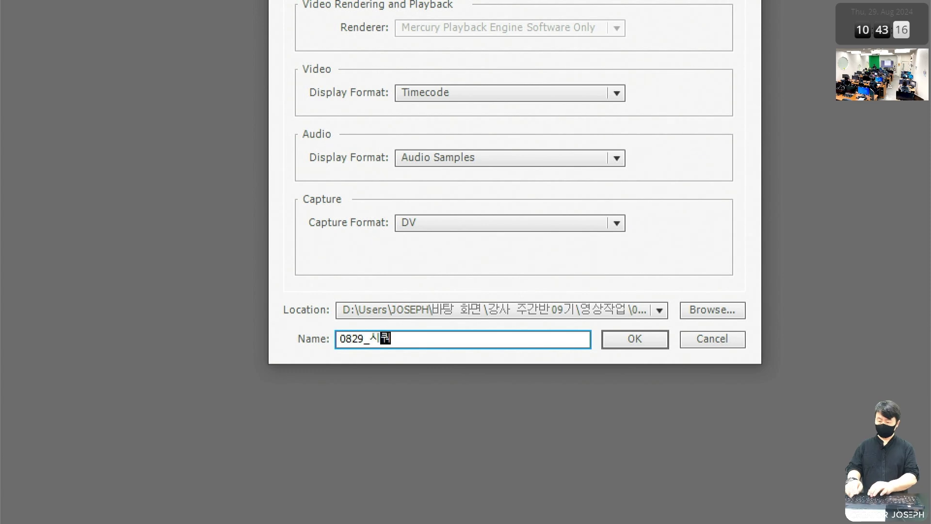
type("제작")
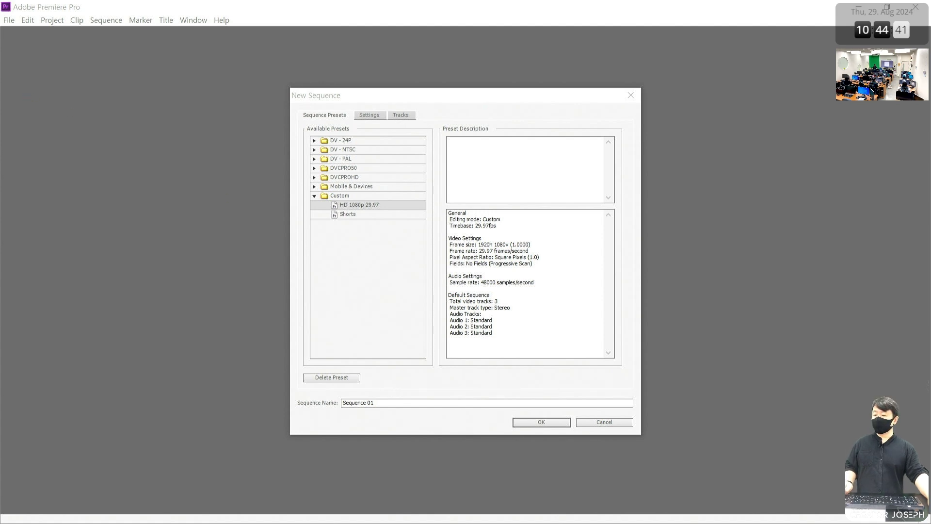
Step: Sketch a red screen frame with a small square and horizontal lines beside the New Sequence dialog, and clear the screen annotations
mouse_move(64, 121)
left_mouse_down()
mouse_move(272, 291)
mouse_move(271, 274)
left_mouse_up()
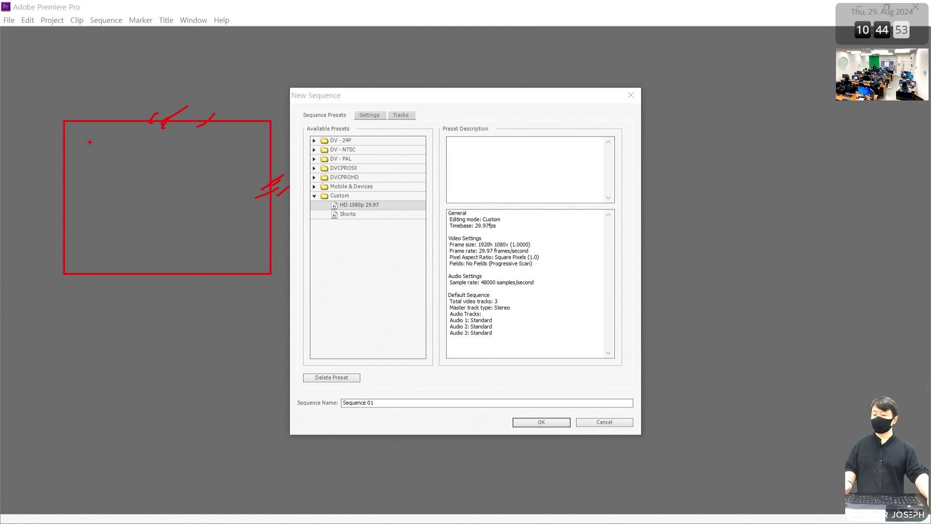
left_click_drag(105, 158, 107, 159)
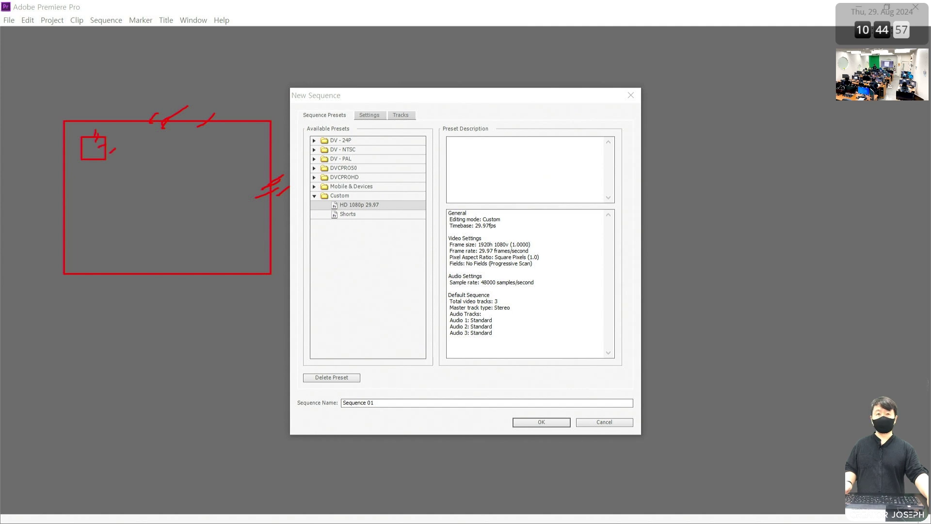
left_click_drag(65, 137, 271, 137)
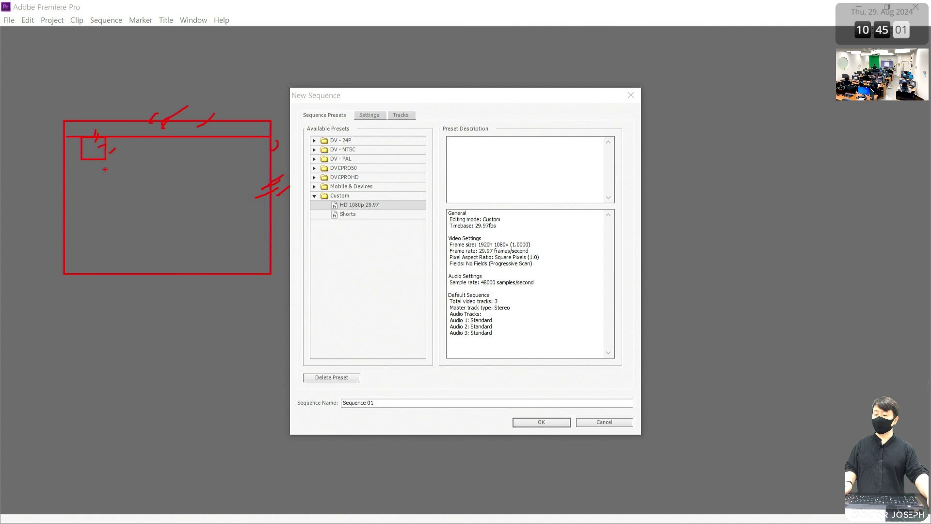
left_click_drag(81, 165, 260, 164)
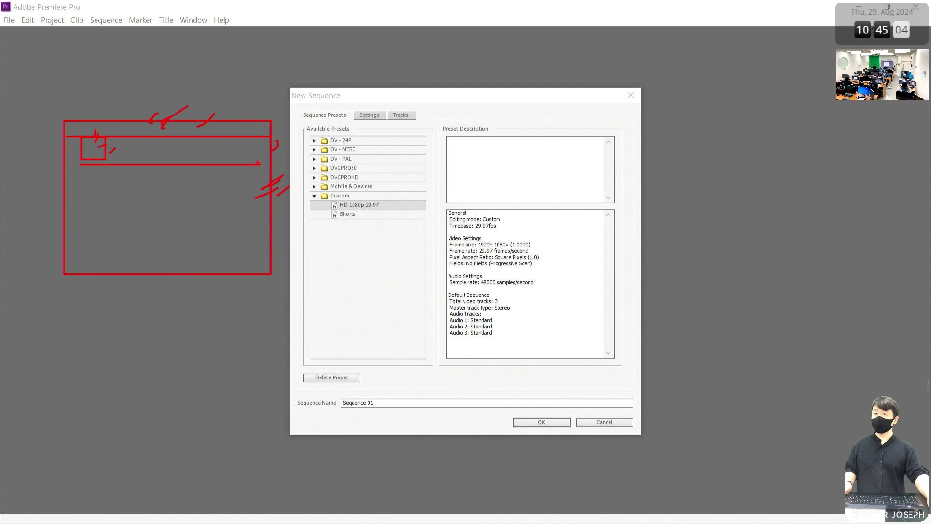
key("Escape")
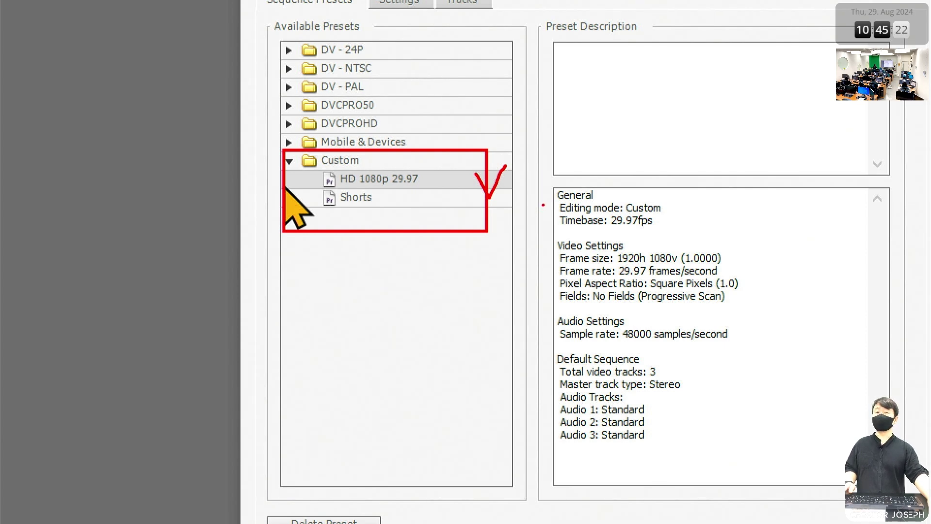
key("Escape")
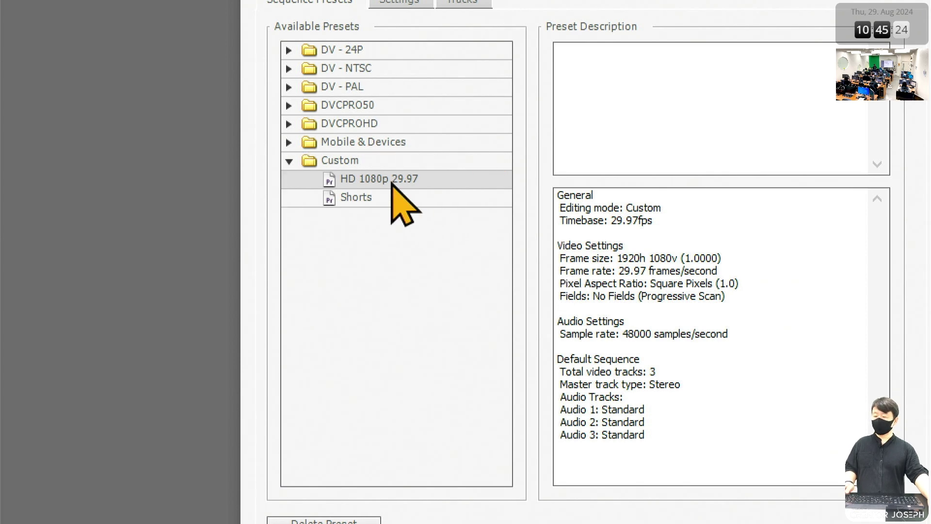
Step: Choose the DV - NTSC Standard 48kHz preset as the basis for the new sequence
left_click(289, 68)
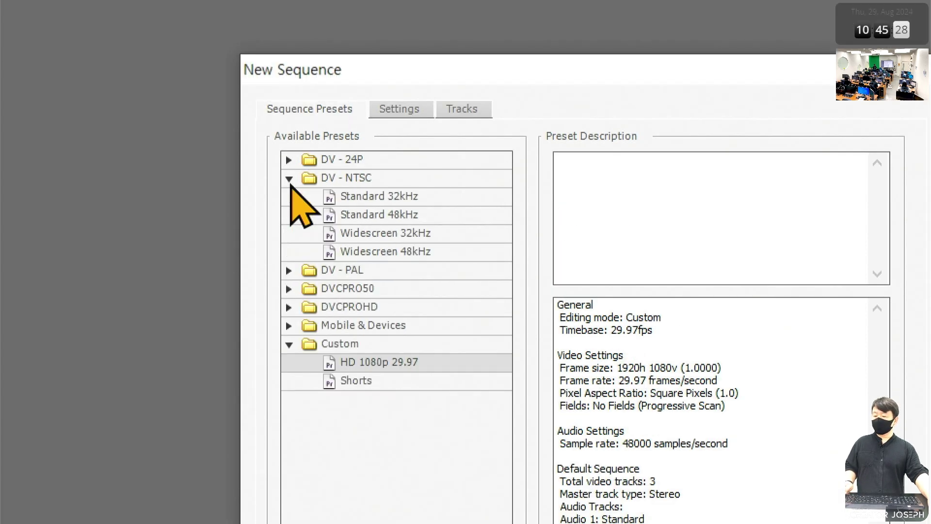
left_click(386, 216)
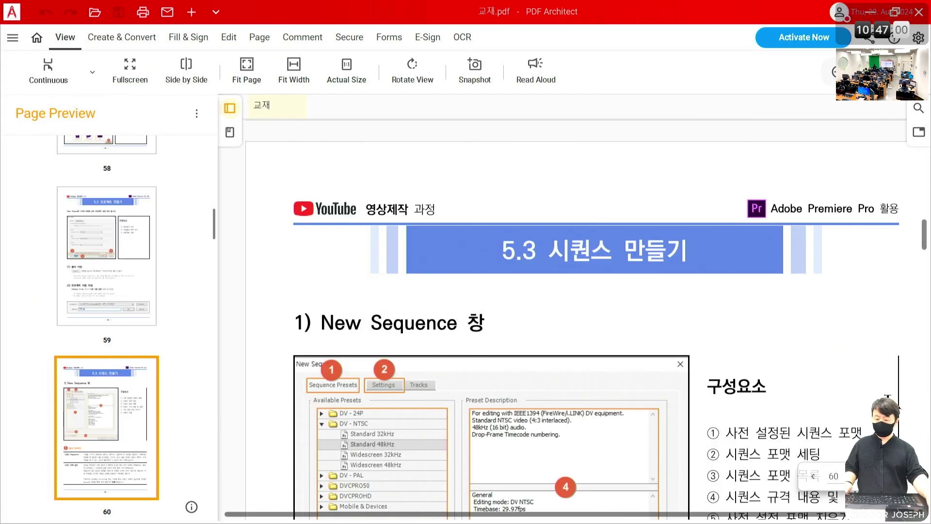
Step: Examine section 5.3 of 교재.pdf on the New Sequence window and custom preset procedure, marking the Settings tab in red
left_click(230, 109)
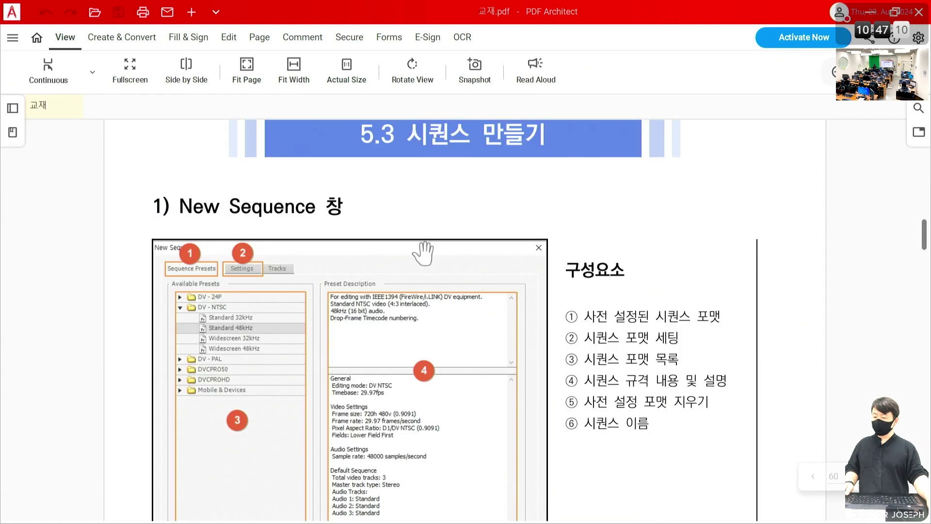
left_click_drag(223, 236, 274, 283)
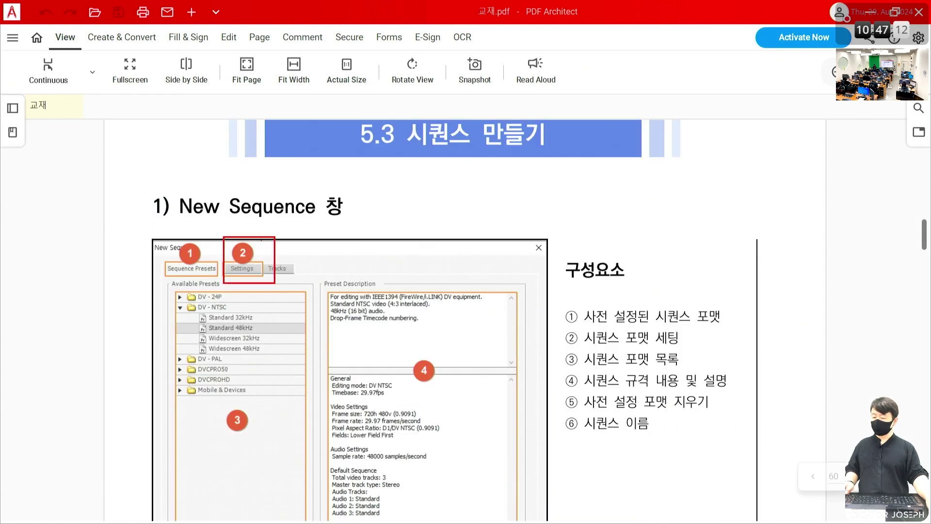
left_click_drag(261, 238, 282, 226)
scroll(459, 275, "down", 15)
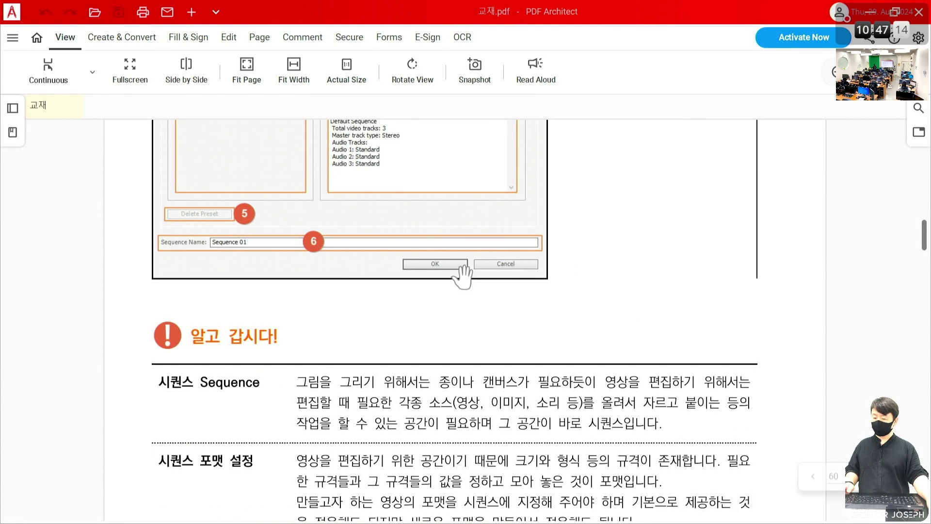
scroll(462, 279, "down", 13)
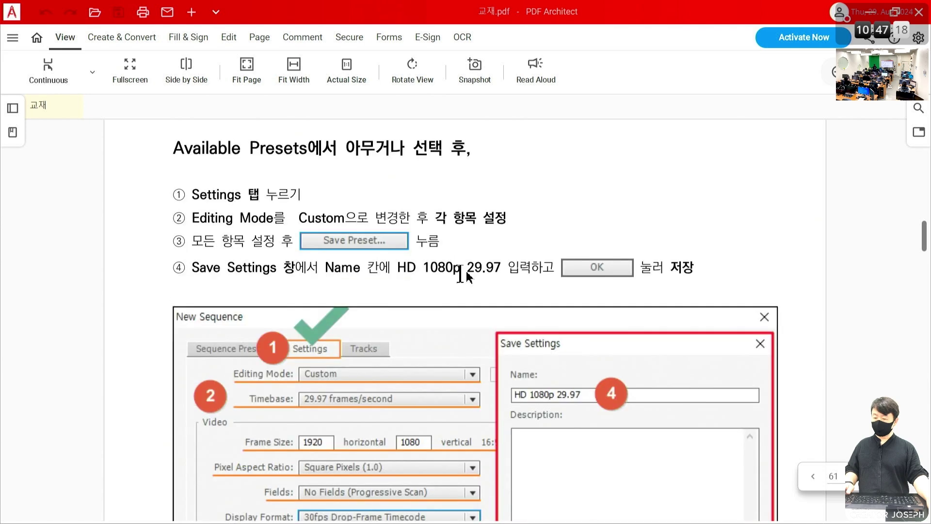
scroll(459, 281, "up", 4)
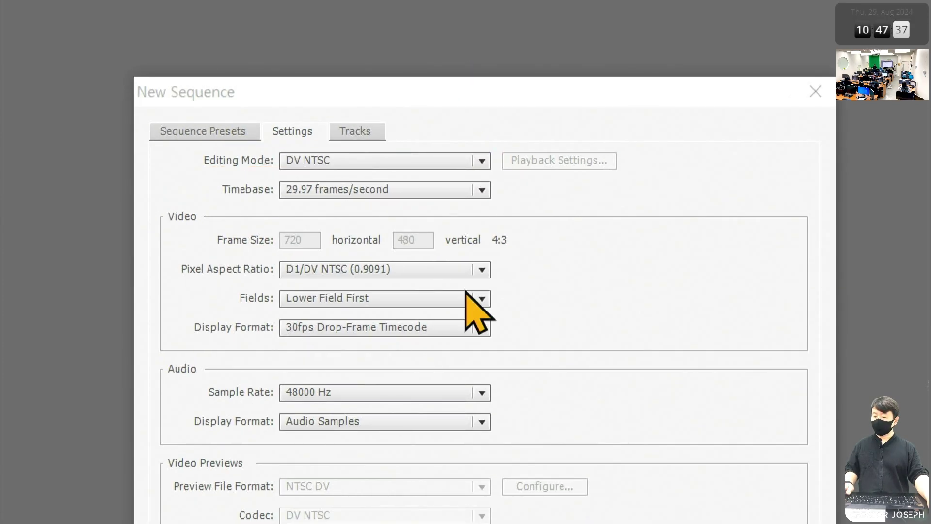
Step: Set the sequence's editing mode to Custom with a timebase of 29.97 frames/second
left_click(481, 162)
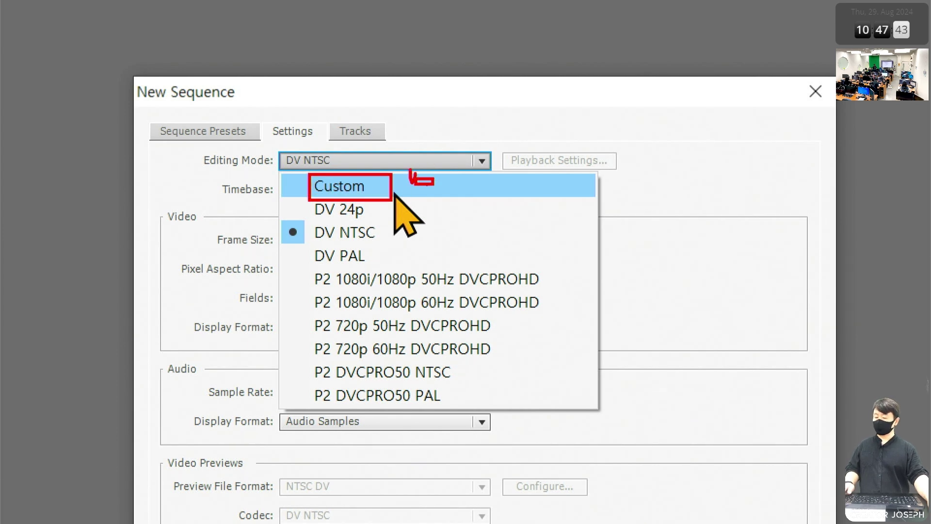
left_click(395, 194)
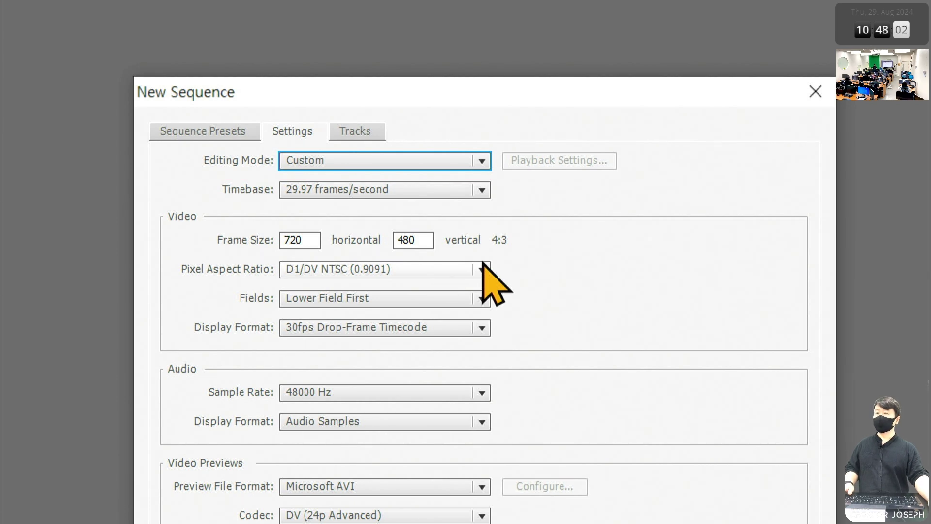
left_click(482, 189)
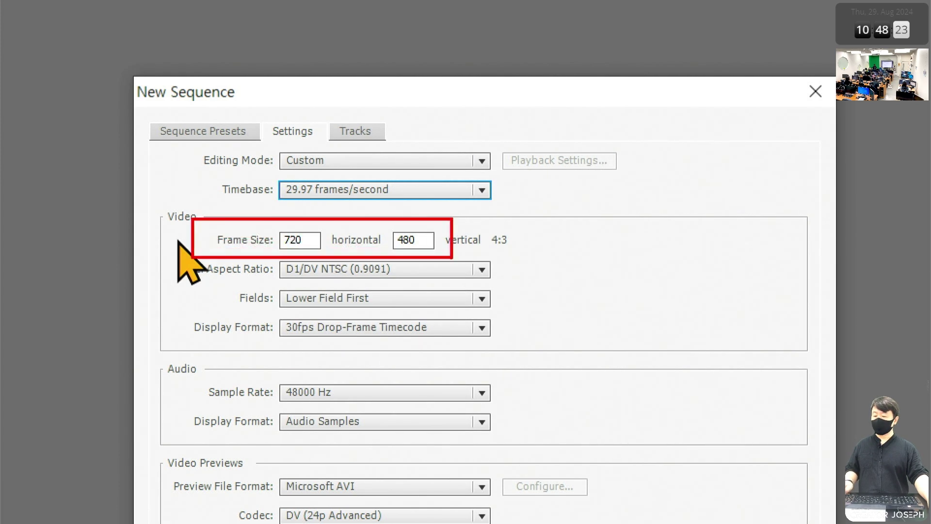
Step: Set the sequence frame size to 1920 horizontal and 1080 vertical
double_click(299, 240)
type("7")
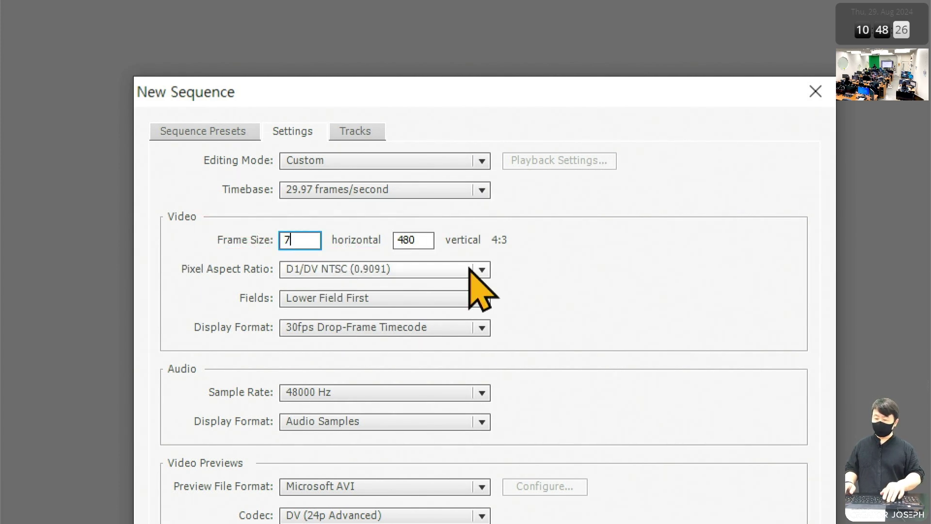
key("BackSpace")
type("1920")
key("Tab")
type("10")
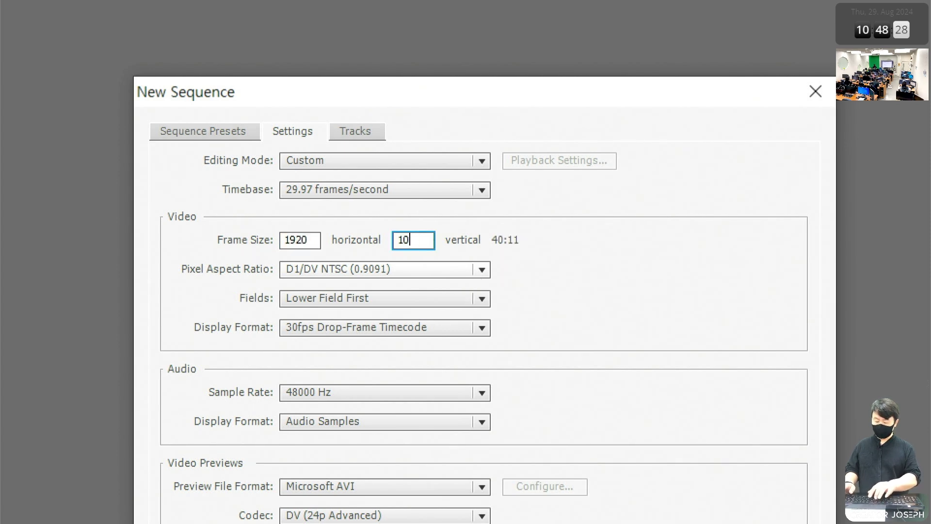
type("80")
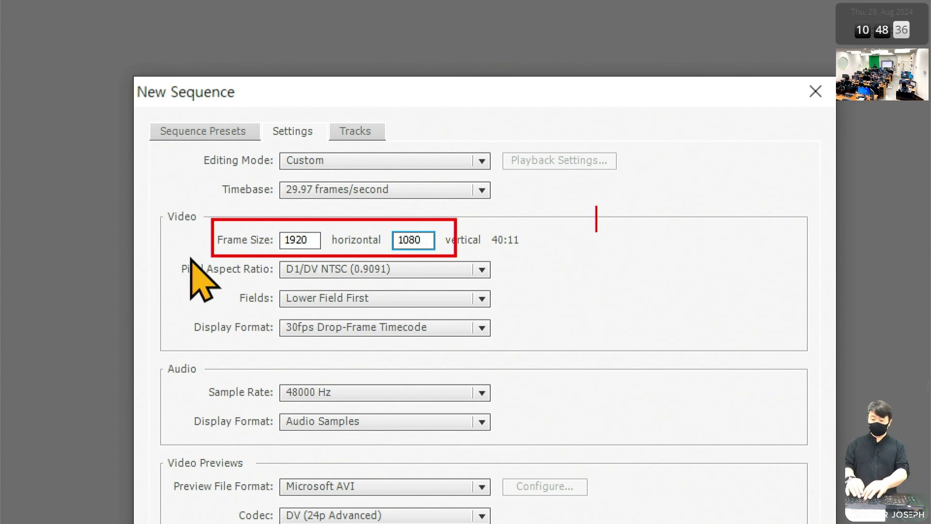
Step: Write the red on-screen note "쇼츠 1080 x 1920" beside the frame size settings
type("서ㅛㅣ")
key("BackSpace")
key("BackSpace")
key("BackSpace")
type("쇼츠")
key("Return")
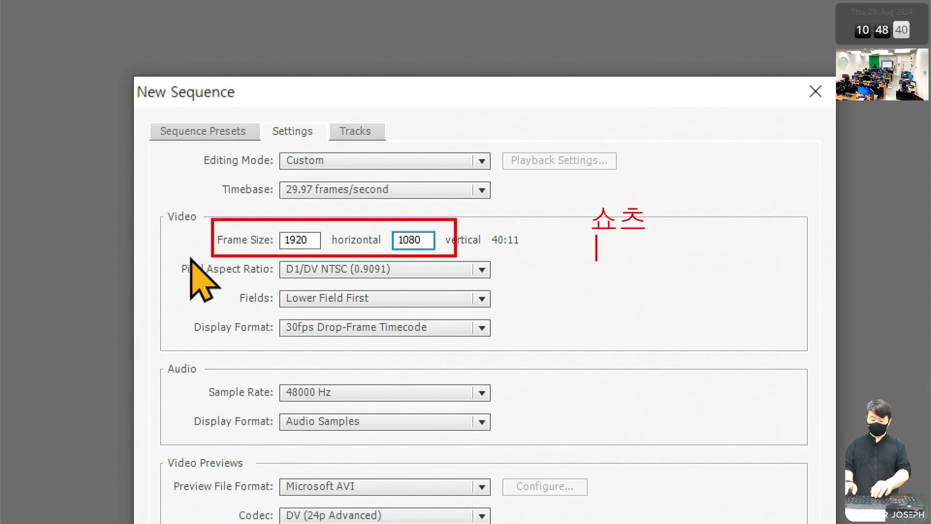
type("1080 x 1")
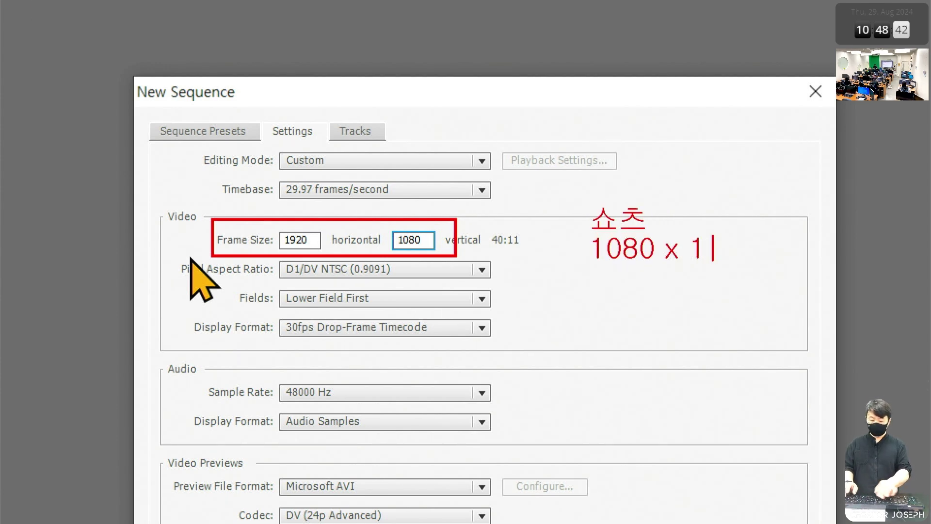
type("920")
key("Return")
Step: Add the red on-screen note "UHD (4K) 3840 x 2160" below the Shorts note and box the word UHD
type("UHD")
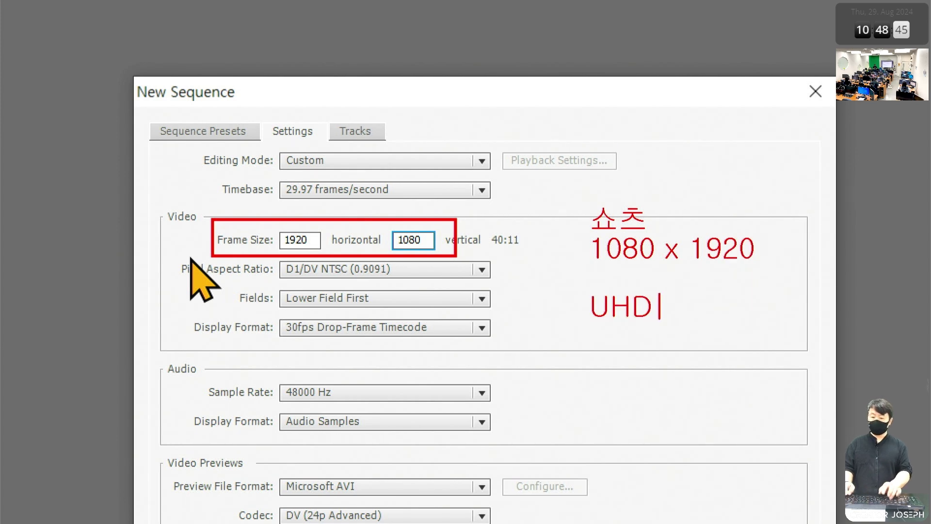
key("Return")
type("384")
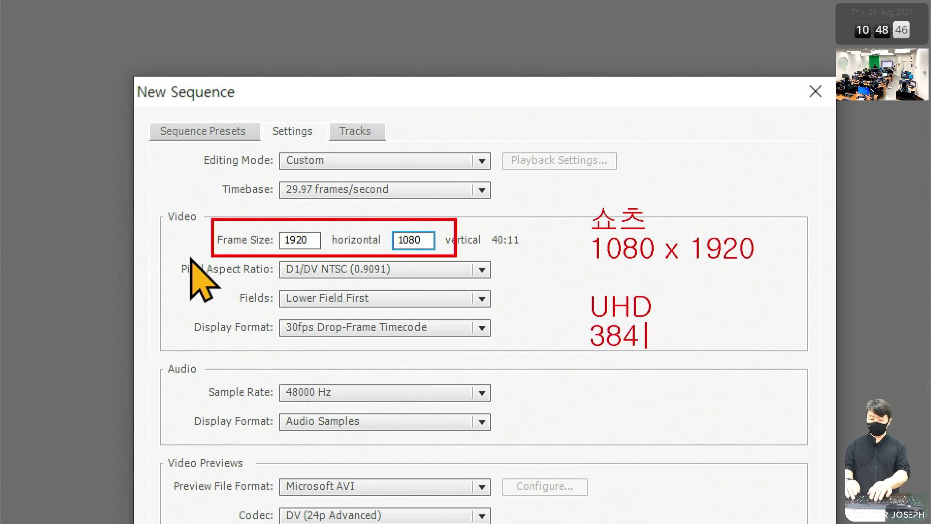
type("0 x 2160")
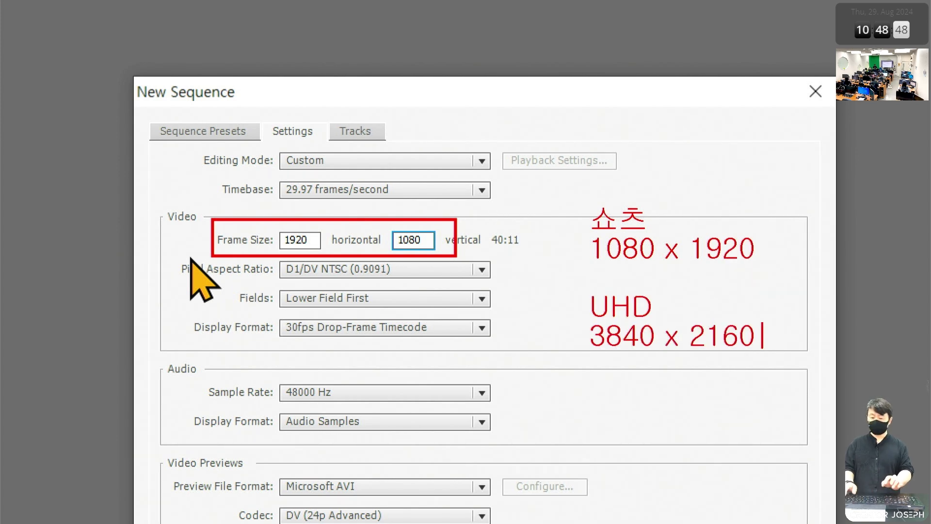
key("Return")
key("Return")
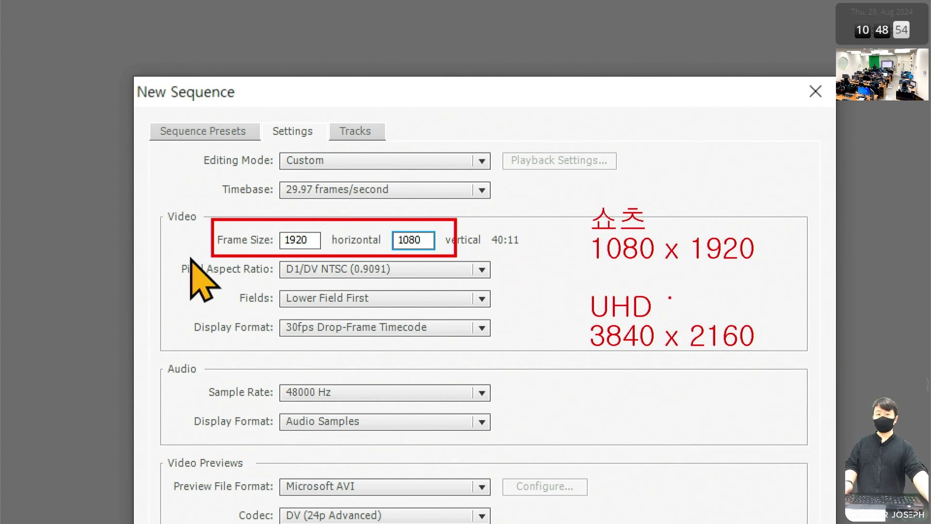
key("BackSpace")
key("BackSpace")
key("BackSpace")
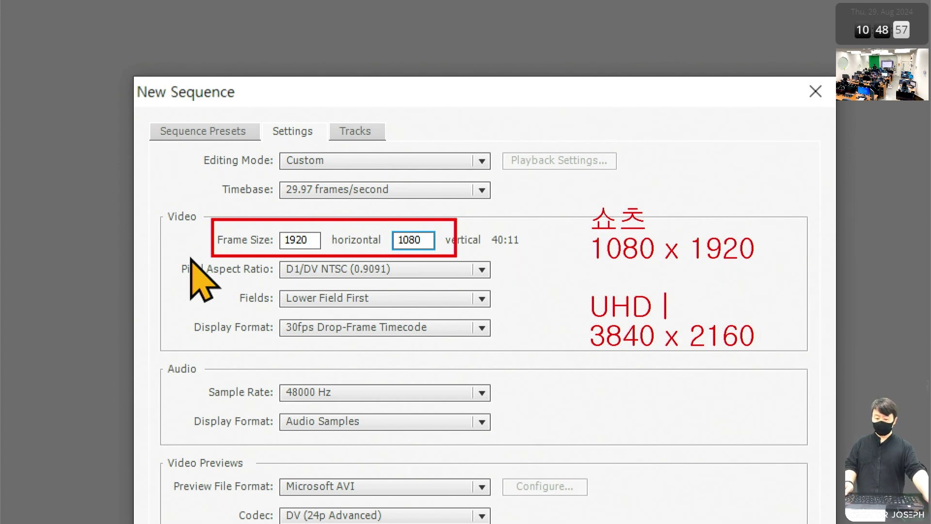
type("(4K)")
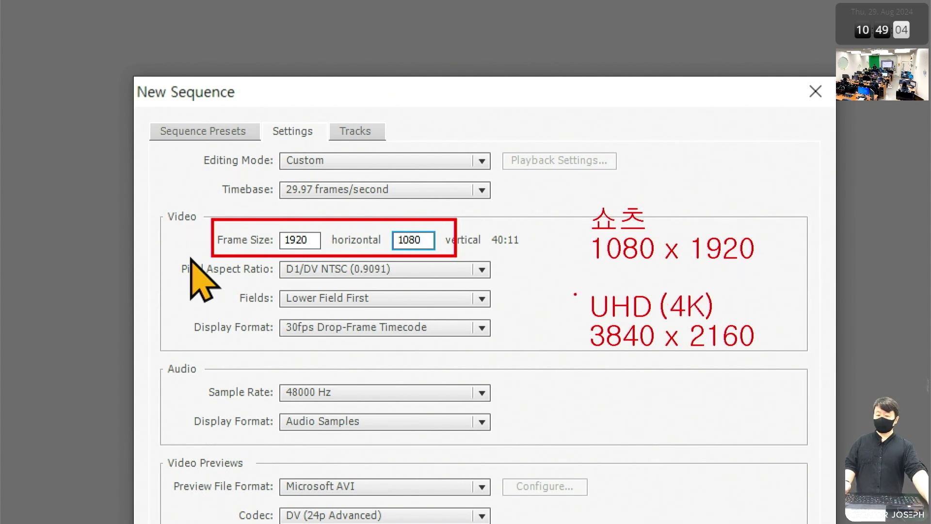
left_click_drag(577, 287, 656, 322)
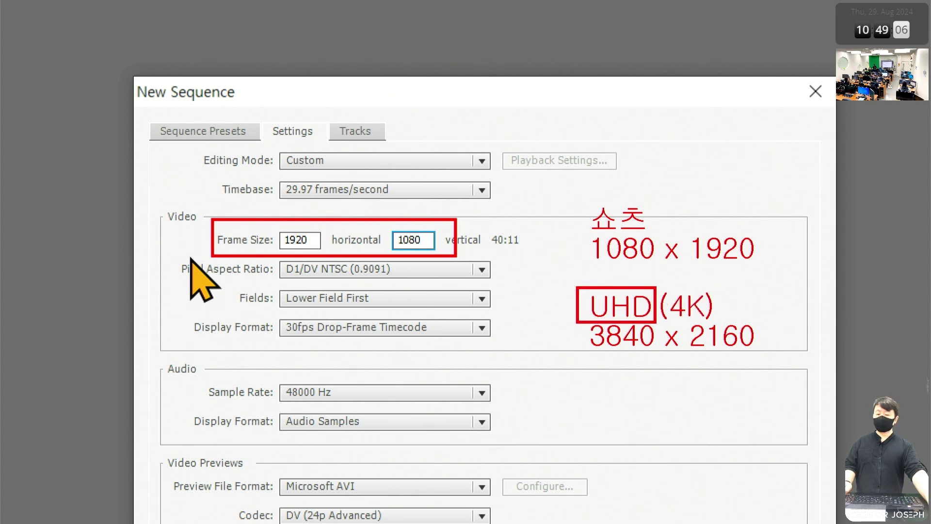
Step: Write the red on-screen note "HD. FHD SD" over the Audio section of the sequence settings
left_click(564, 405)
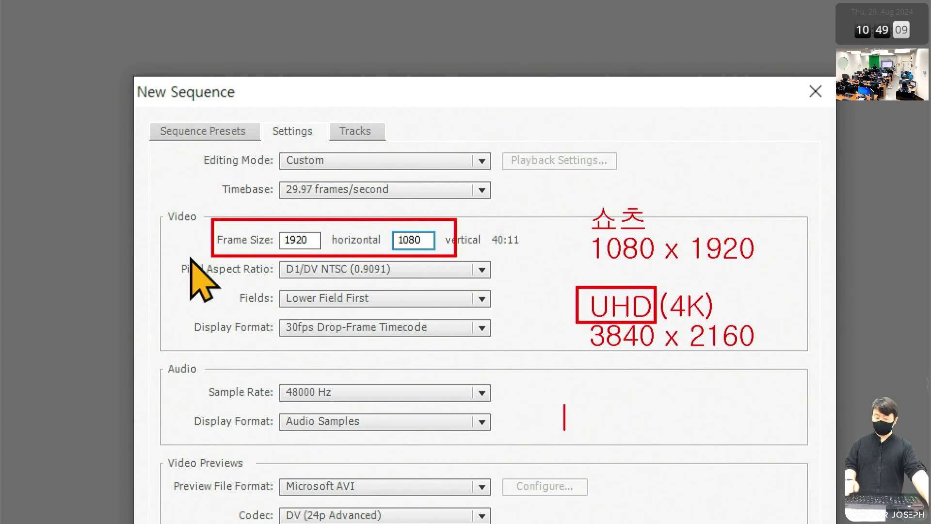
type("HD. F")
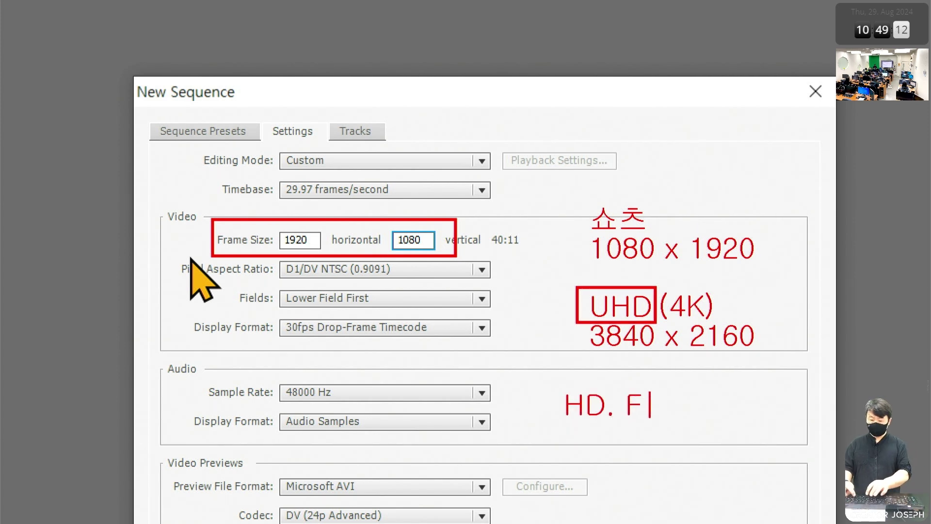
type("HDㄴ")
key("BackSpace")
key("Hangul")
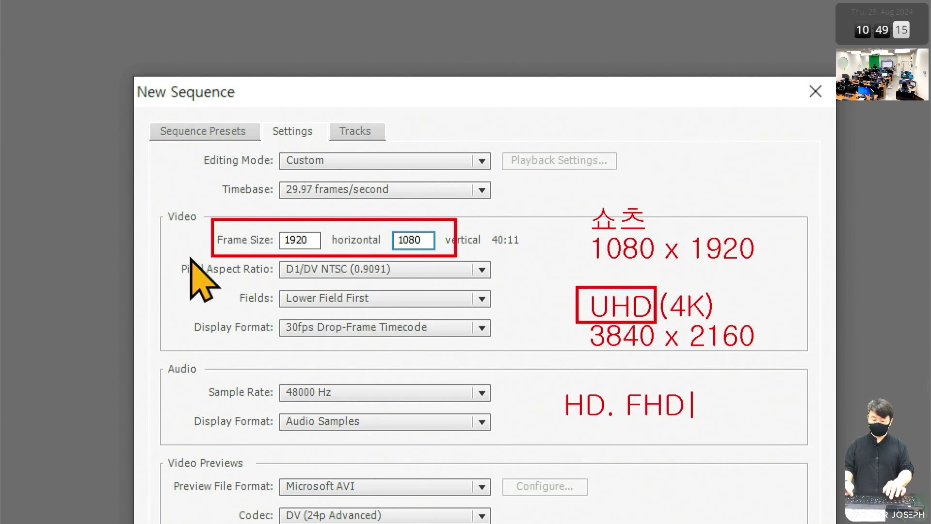
type("SD'")
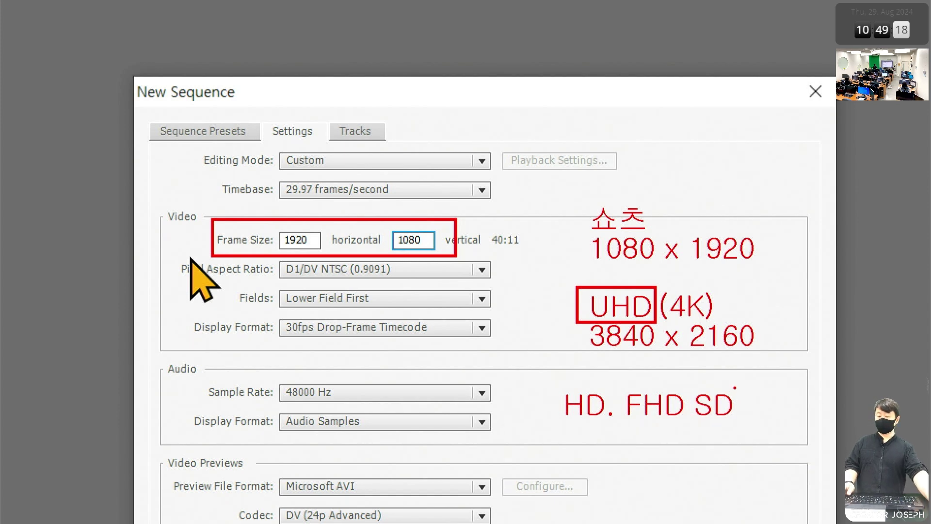
Step: Box (4K), 1920 and 3840 in the on-screen notes in red, and clear all annotations
left_click_drag(658, 286, 718, 321)
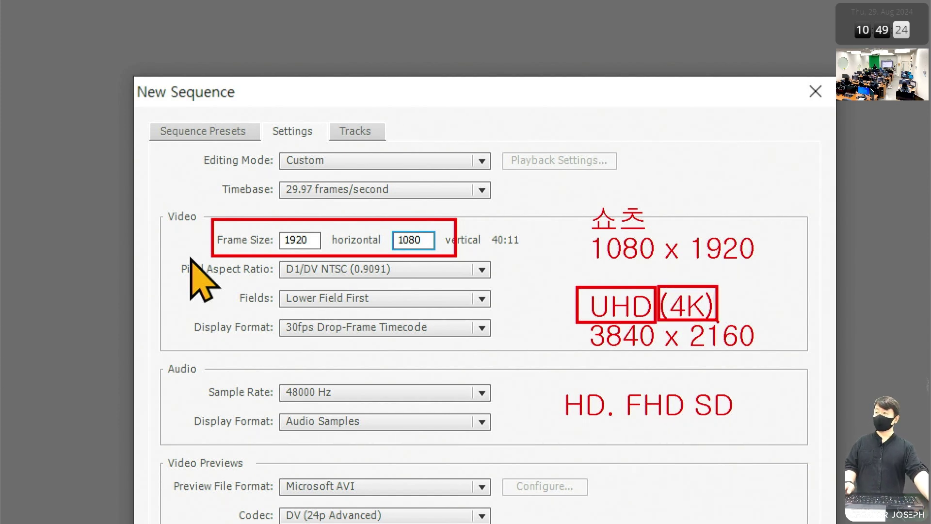
left_click(731, 304)
mouse_move(689, 225)
left_mouse_down()
mouse_move(738, 269)
mouse_move(764, 271)
left_mouse_up()
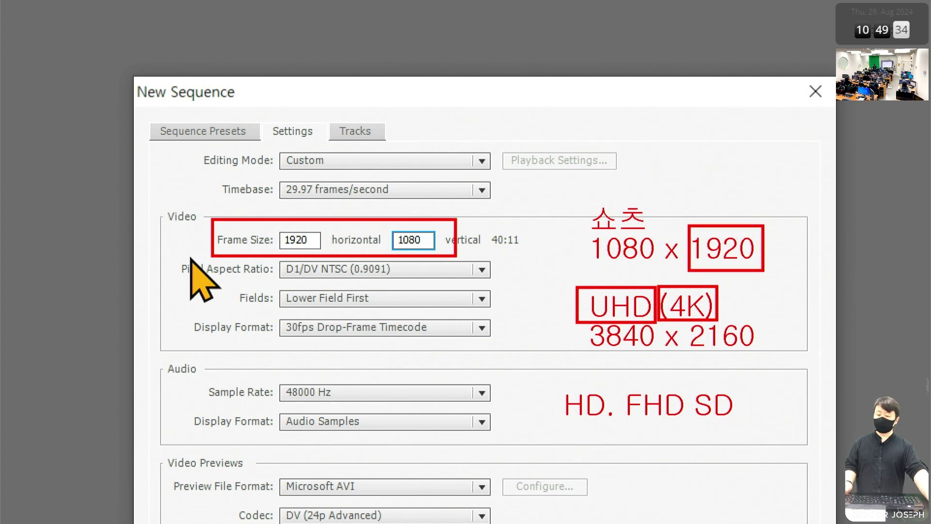
left_click_drag(579, 315, 663, 360)
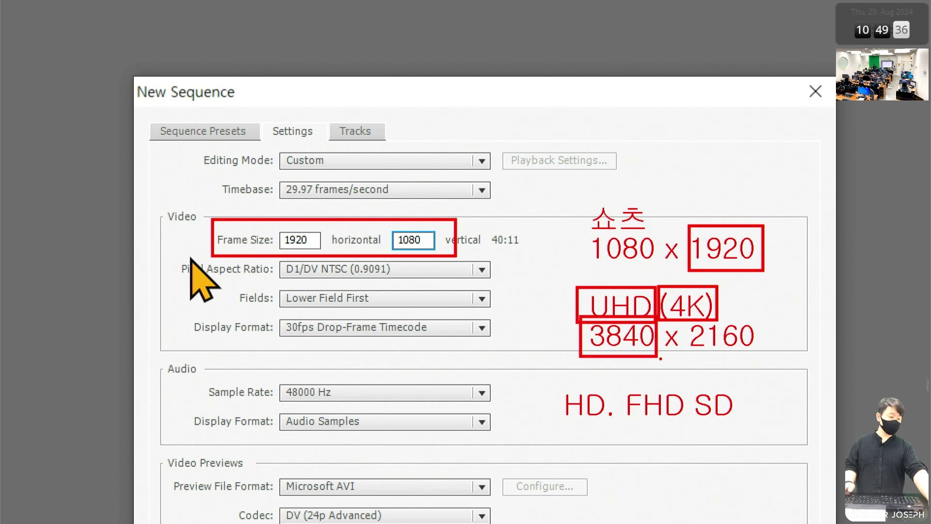
key("Escape")
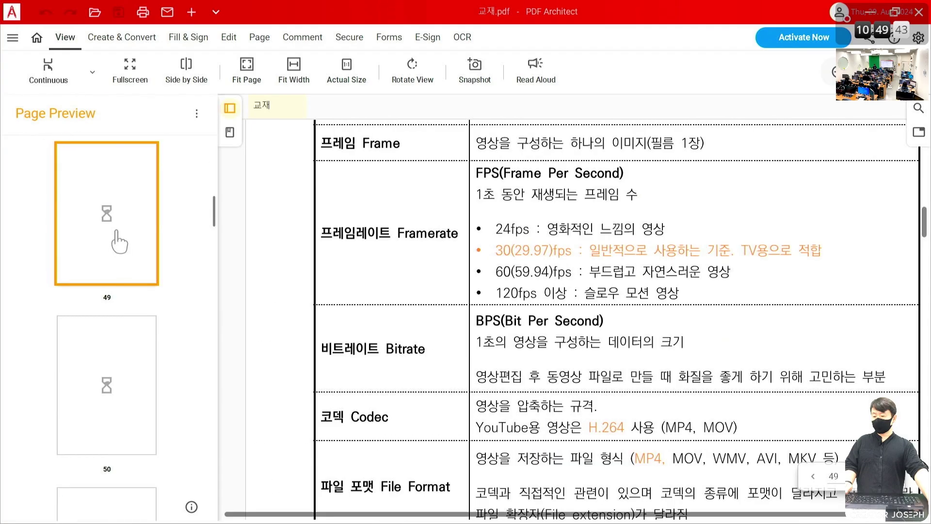
Step: Examine the Resolution list in section 4.5 of 교재.pdf, boxing FHD, QHD and 4K/8K in red with check marks and a cross on QHD
scroll(708, 342, "up", 10)
scroll(707, 343, "up", 2)
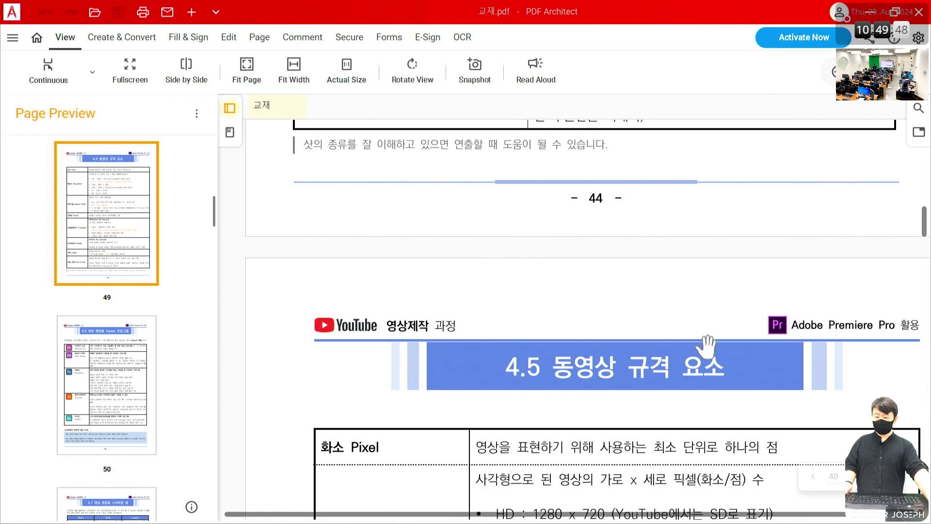
scroll(707, 353, "down", 6)
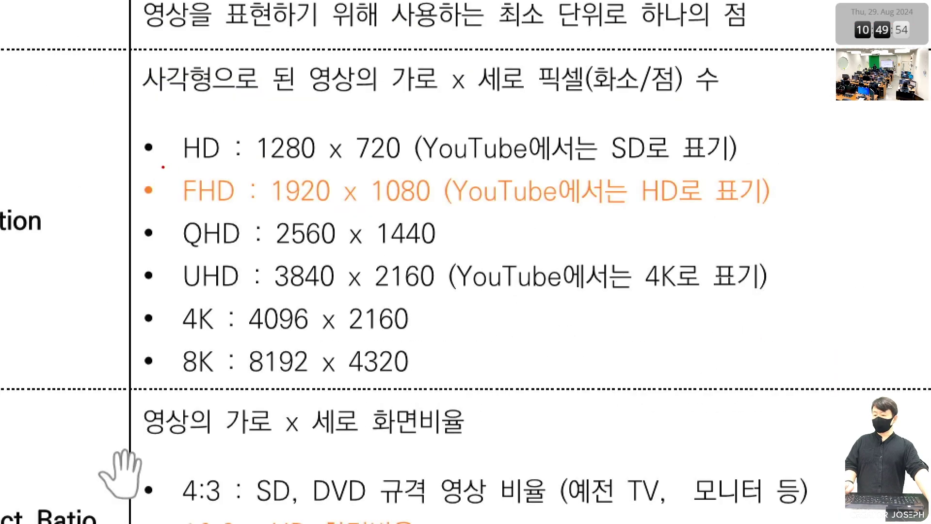
left_click_drag(155, 170, 426, 212)
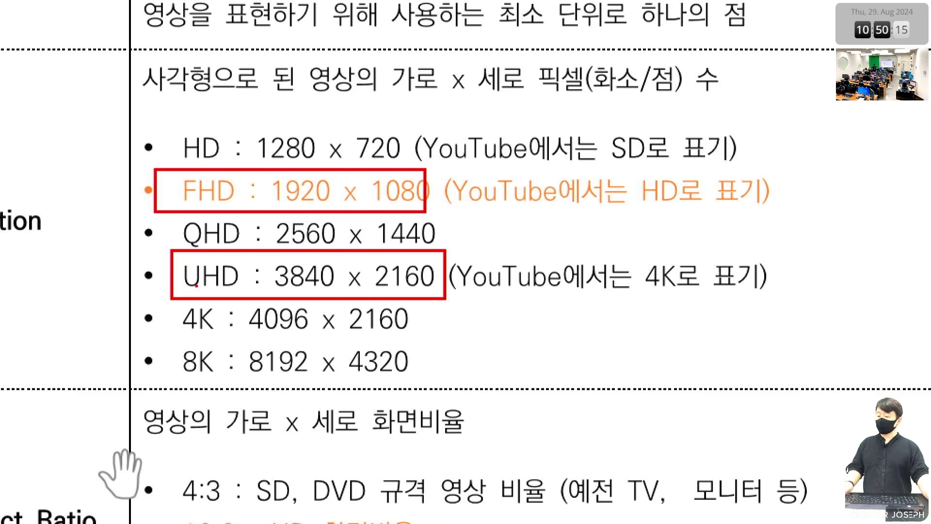
left_click_drag(186, 187, 198, 178)
left_click_drag(170, 214, 449, 252)
left_click_drag(460, 222, 477, 239)
left_click_drag(478, 222, 460, 239)
mouse_move(162, 298)
left_mouse_down()
mouse_move(350, 369)
mouse_move(438, 385)
left_mouse_up()
left_click_drag(457, 342, 472, 332)
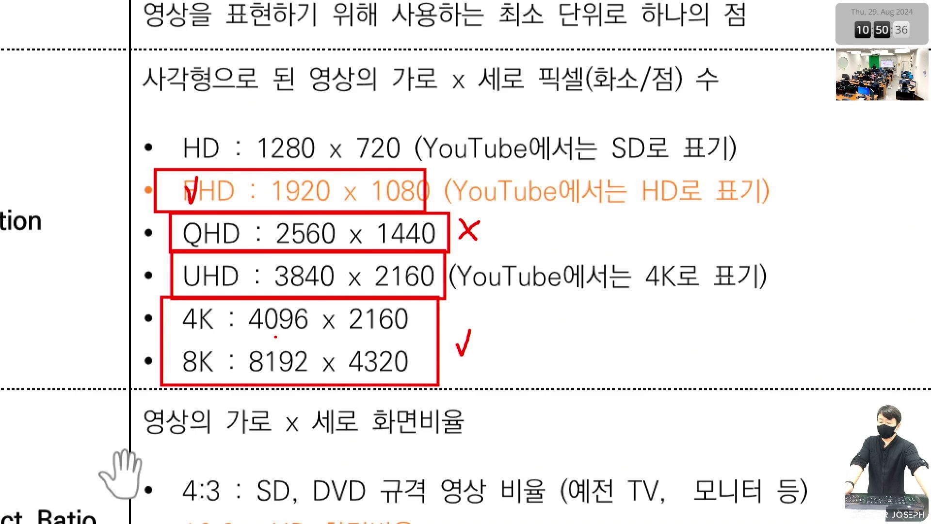
Step: Underline 4096 and 8192, circle 4K and 8K, and bracket both rows in red in the resolution list
left_click_drag(237, 333, 313, 335)
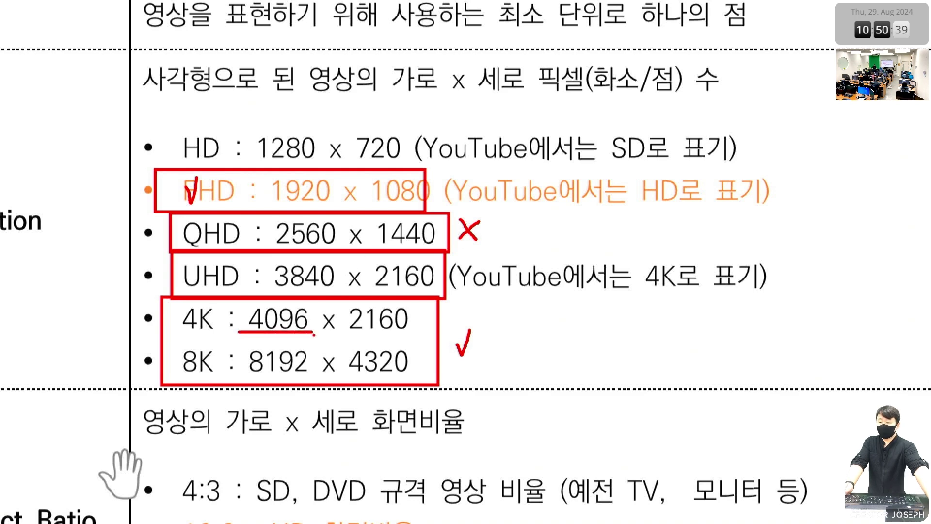
mouse_move(194, 326)
left_mouse_down()
mouse_move(184, 336)
mouse_move(210, 334)
left_mouse_up()
left_click_drag(251, 375, 313, 375)
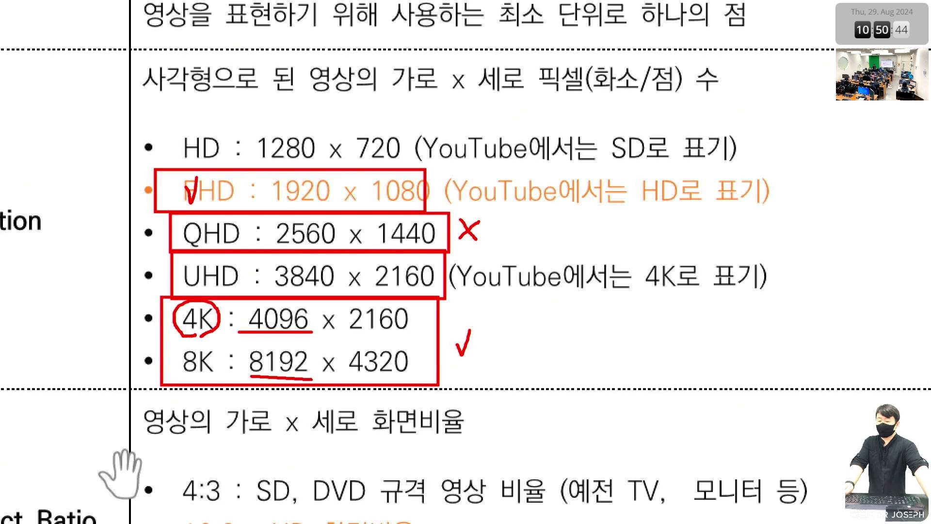
mouse_move(213, 380)
left_mouse_down()
mouse_move(176, 366)
mouse_move(179, 351)
mouse_move(221, 353)
mouse_move(224, 371)
mouse_move(207, 383)
left_mouse_up()
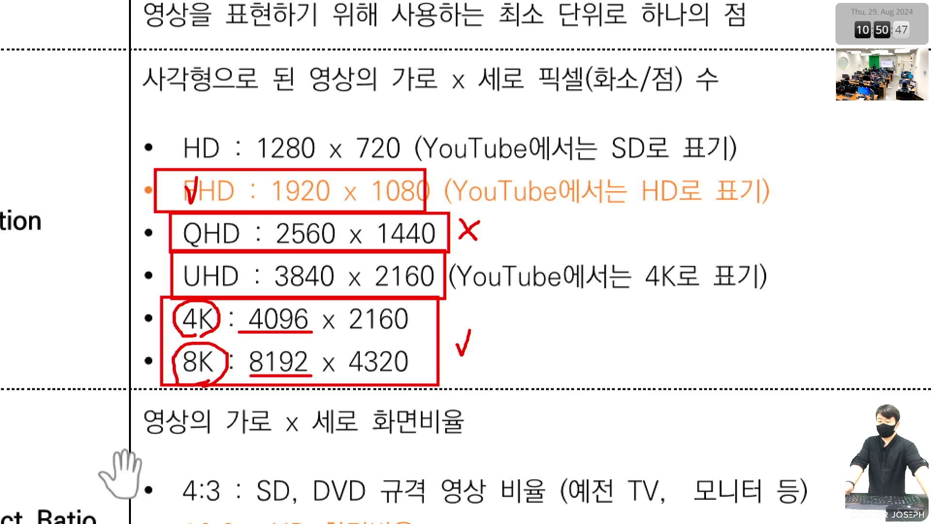
left_click_drag(457, 320, 457, 363)
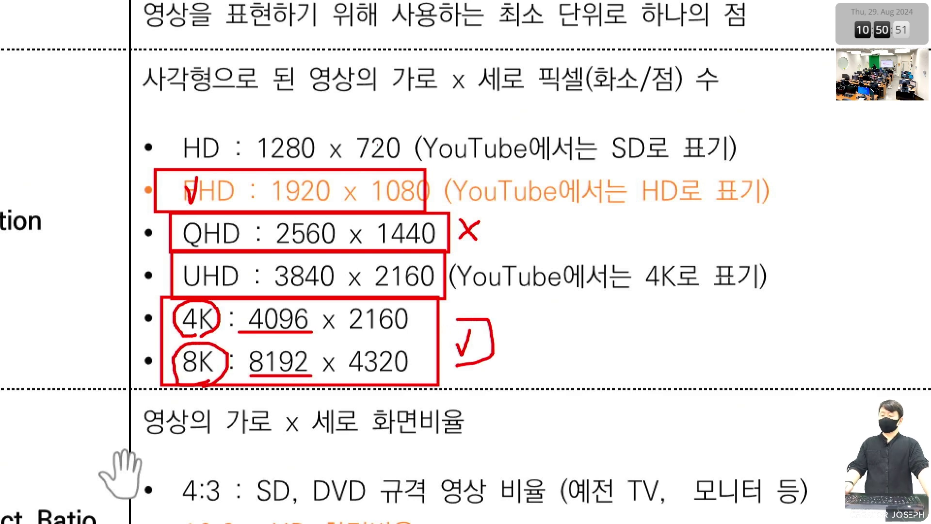
Step: Box the vertical values 720, 1080, 1440 and 2160, bracket them, check FHD and UHD, and clear the annotations
mouse_move(355, 128)
left_mouse_down()
mouse_move(388, 163)
mouse_move(356, 129)
left_mouse_up()
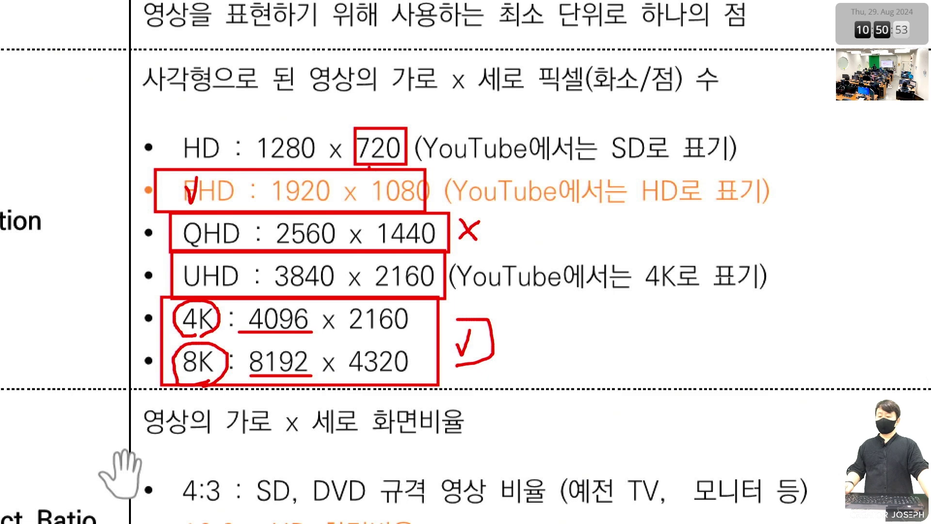
left_click_drag(369, 169, 370, 171)
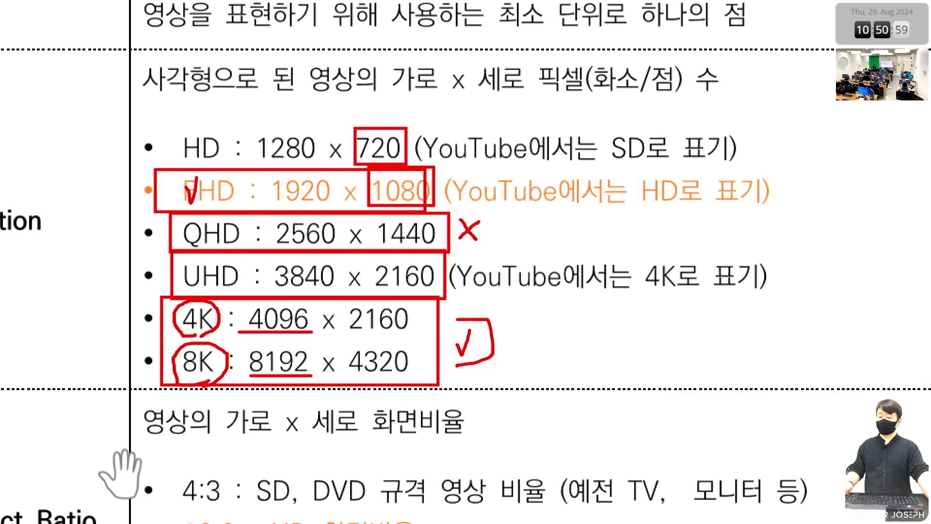
mouse_move(367, 215)
left_mouse_down()
mouse_move(351, 265)
mouse_move(427, 292)
mouse_move(441, 271)
mouse_move(352, 245)
left_mouse_up()
mouse_move(421, 144)
left_mouse_down()
mouse_move(476, 143)
mouse_move(493, 206)
mouse_move(481, 285)
mouse_move(454, 287)
left_mouse_up()
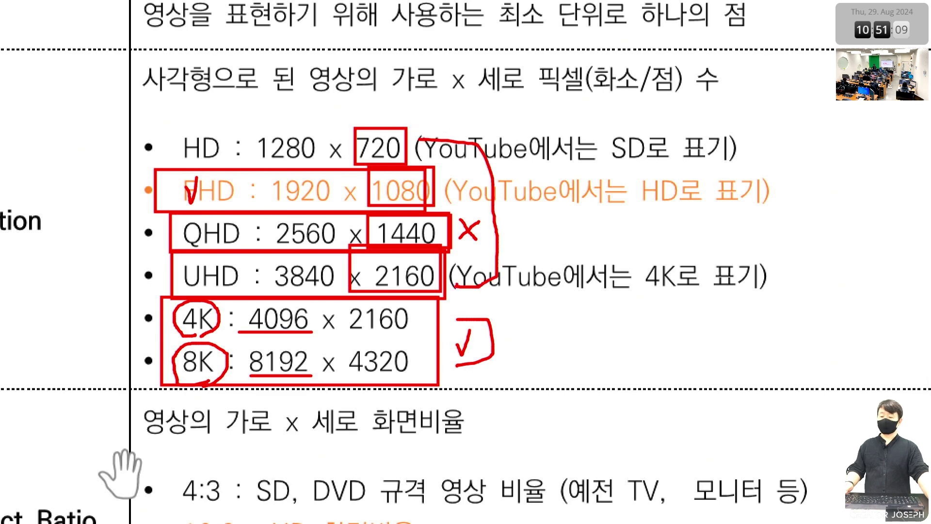
left_click_drag(136, 174, 176, 153)
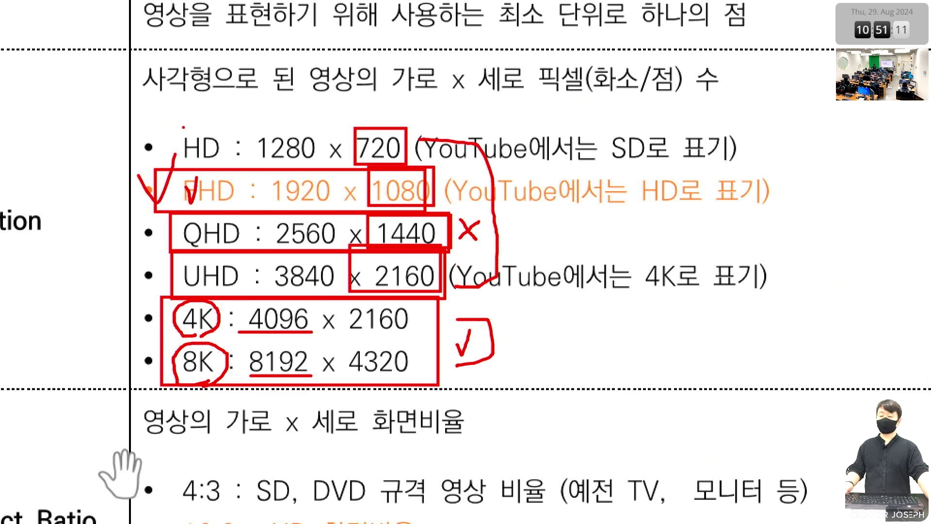
mouse_move(137, 264)
left_mouse_down()
mouse_move(140, 273)
mouse_move(144, 250)
left_mouse_up()
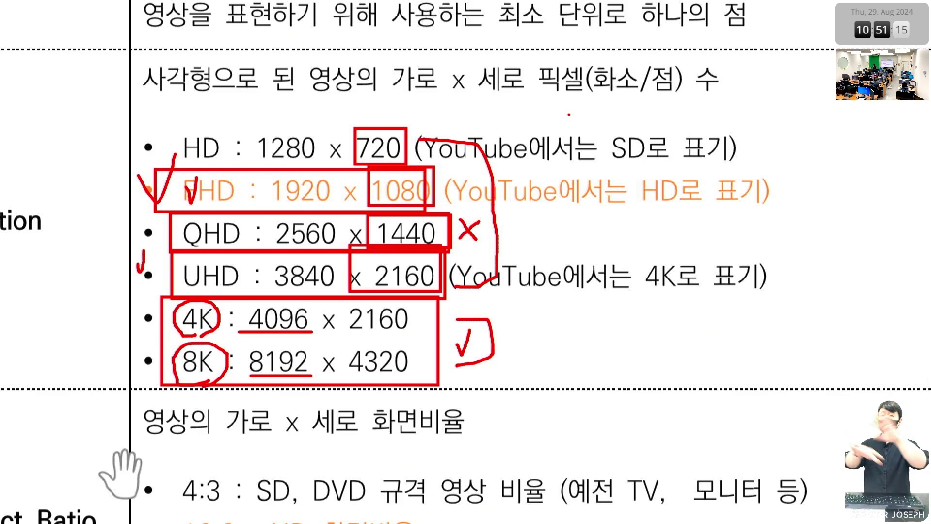
key("Escape")
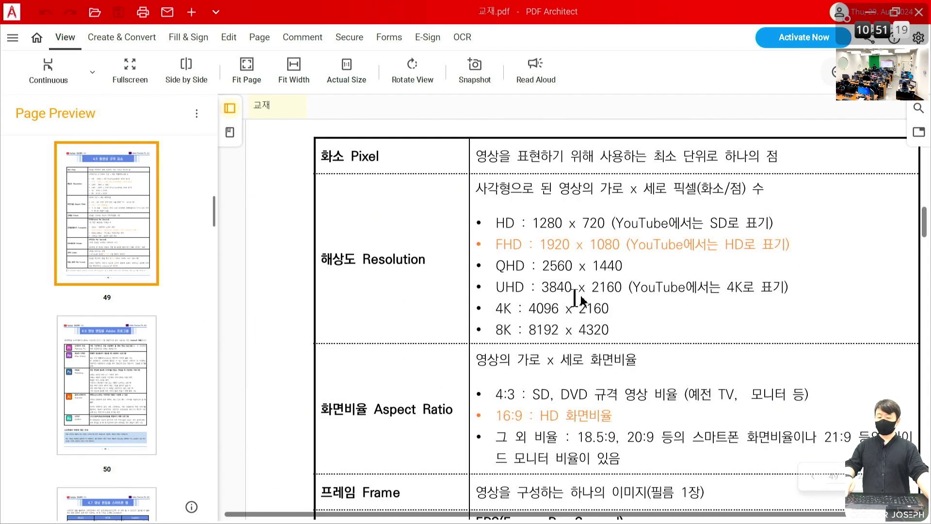
Step: Compare the horizontal resolutions by boxing 1920, 3840 and the 4K label in red, and clear the marks
key("ctrl+1")
left_click_drag(310, 190, 383, 234)
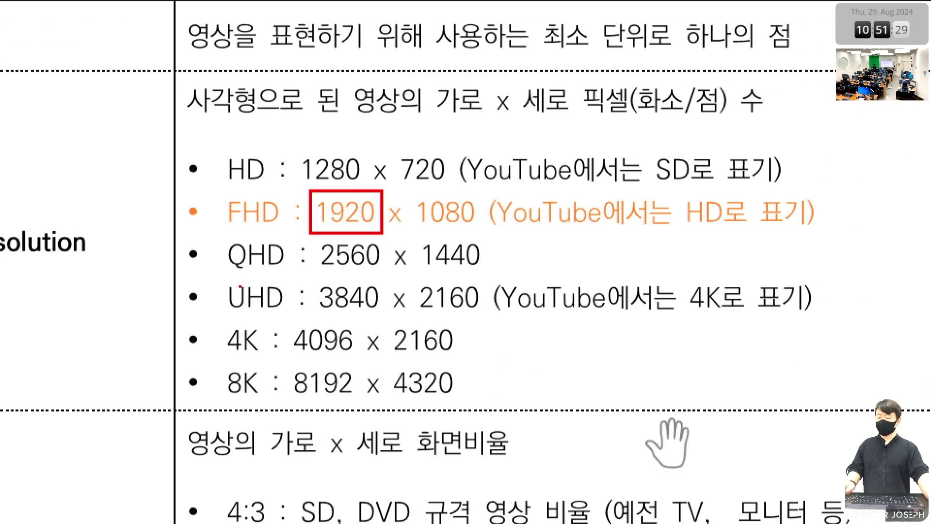
mouse_move(314, 280)
left_mouse_down()
mouse_move(328, 296)
mouse_move(382, 315)
left_mouse_up()
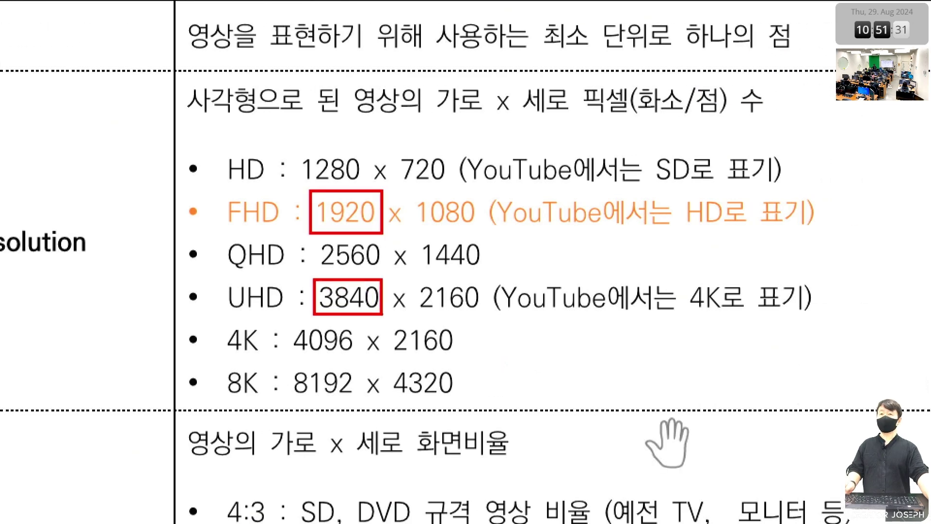
left_click_drag(213, 317, 264, 353)
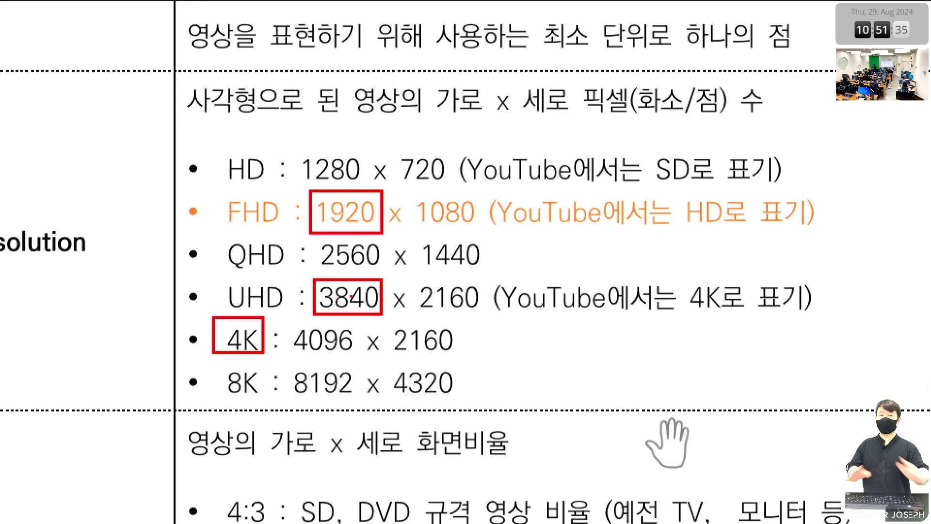
key("Escape")
Step: Switch to Premiere Pro, box the Frame Size fields in red, and set the sequence's pixel aspect ratio to Square Pixels (1.0)
key("alt+Tab")
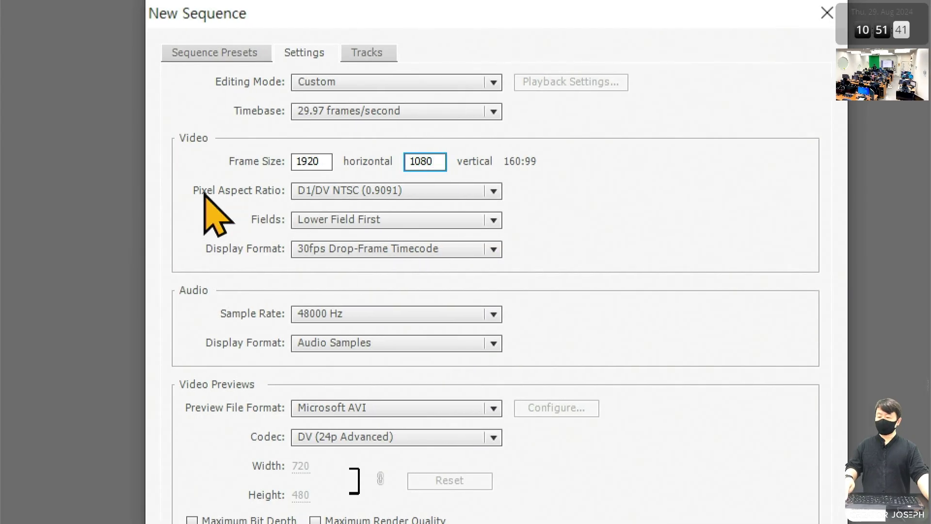
mouse_move(239, 140)
left_mouse_down()
mouse_move(367, 175)
mouse_move(461, 177)
left_mouse_up()
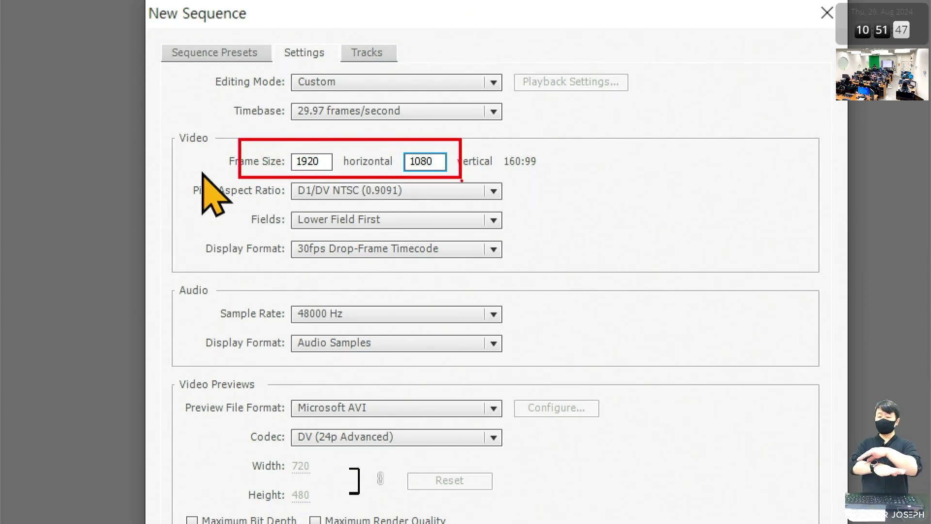
left_click(495, 193)
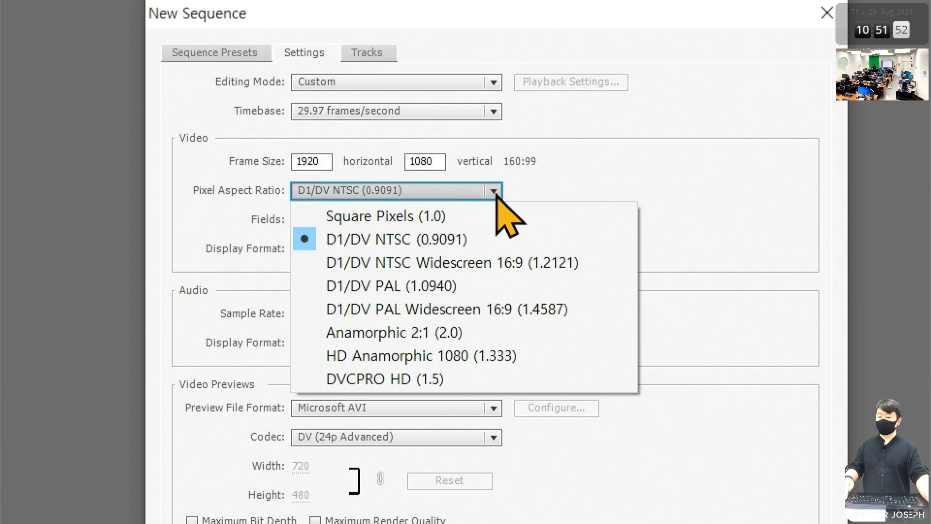
left_click(491, 216)
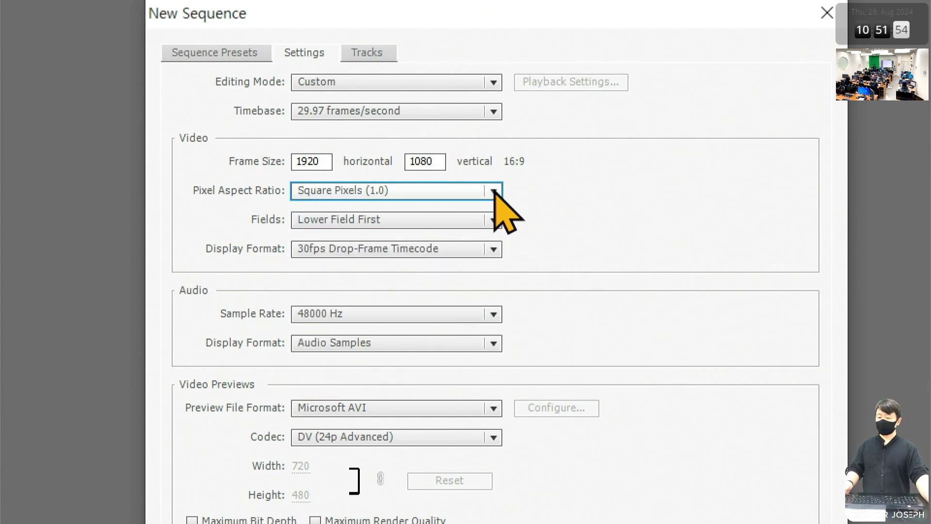
left_click(495, 194)
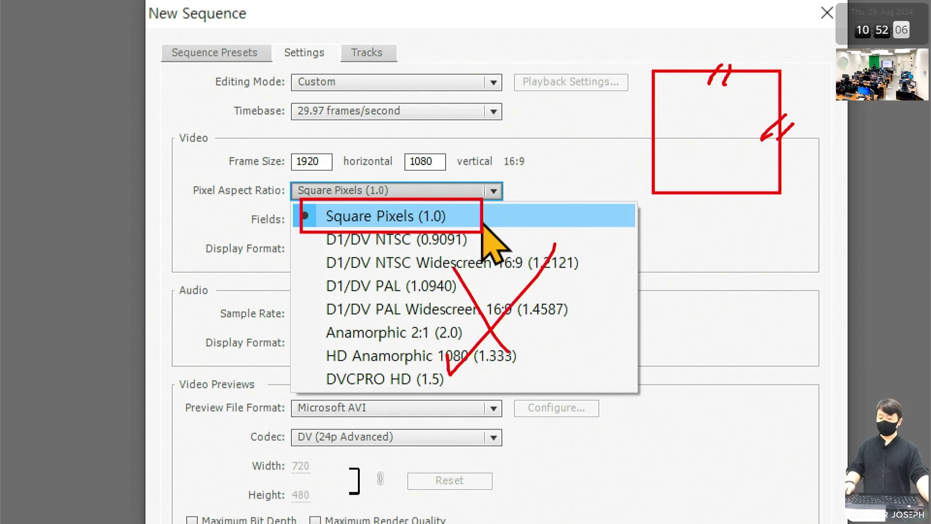
left_click(482, 221)
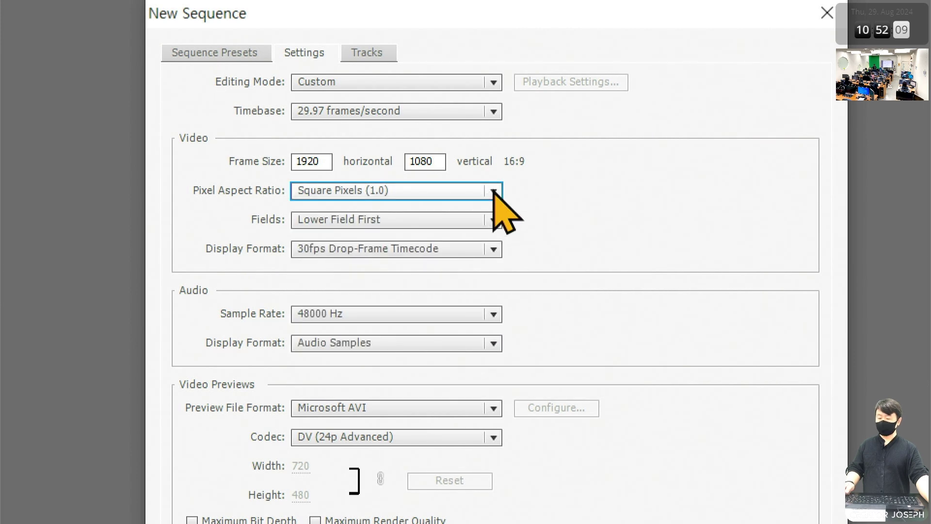
Step: Set the sequence's Fields option to No Fields (Progressive Scan)
left_click(494, 220)
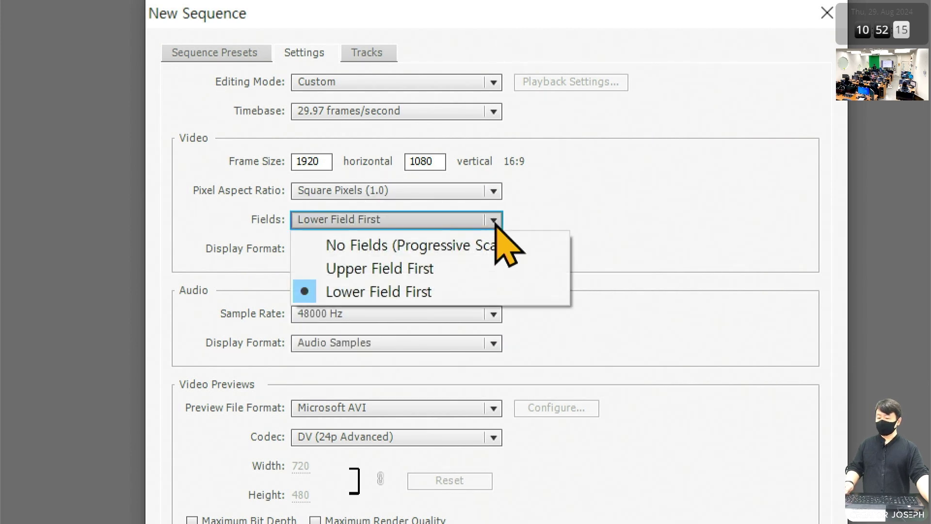
left_click(514, 247)
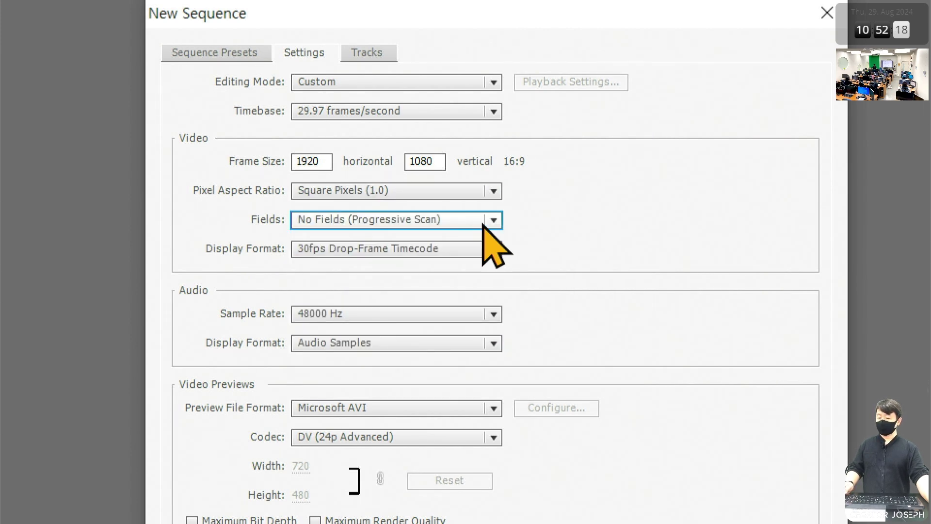
left_click(487, 221)
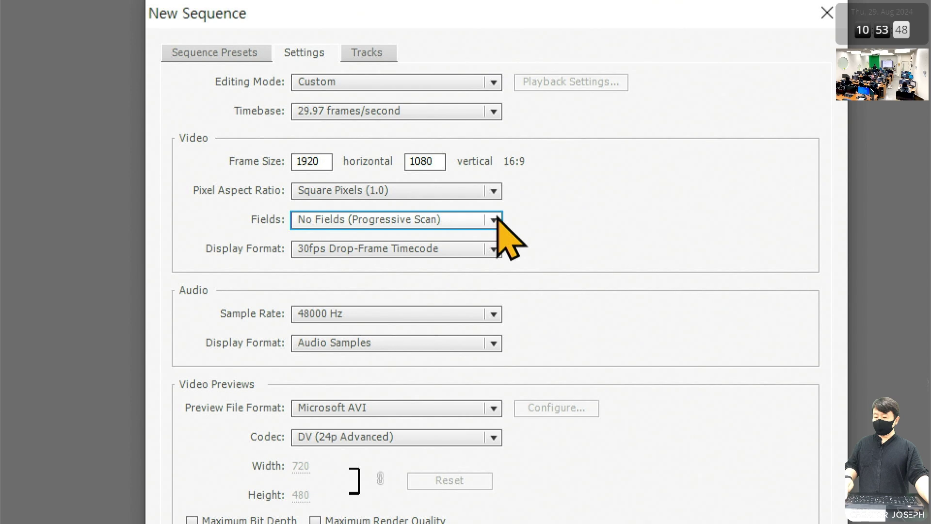
left_click(493, 220)
left_click(417, 245)
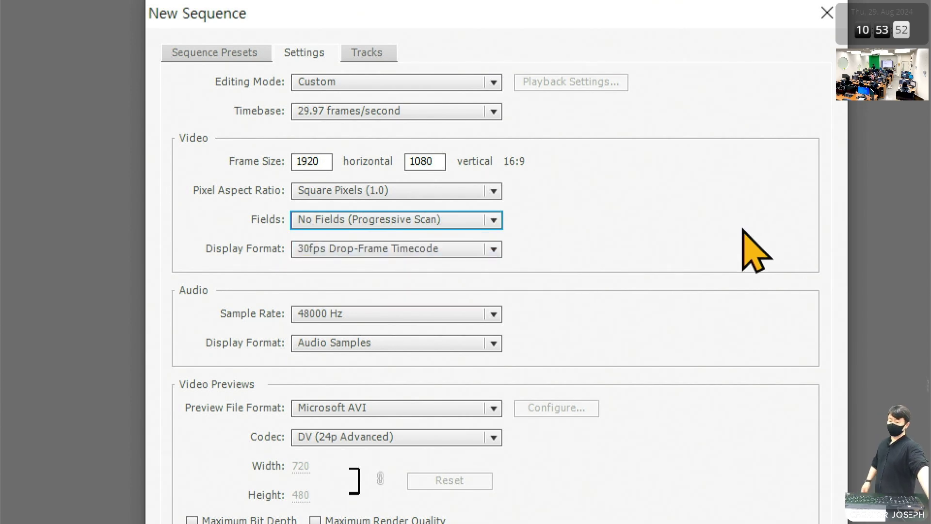
Step: Set the timebase to 29.97 frames/second and the video display format to 30fps Drop-Frame Timecode
left_click(494, 249)
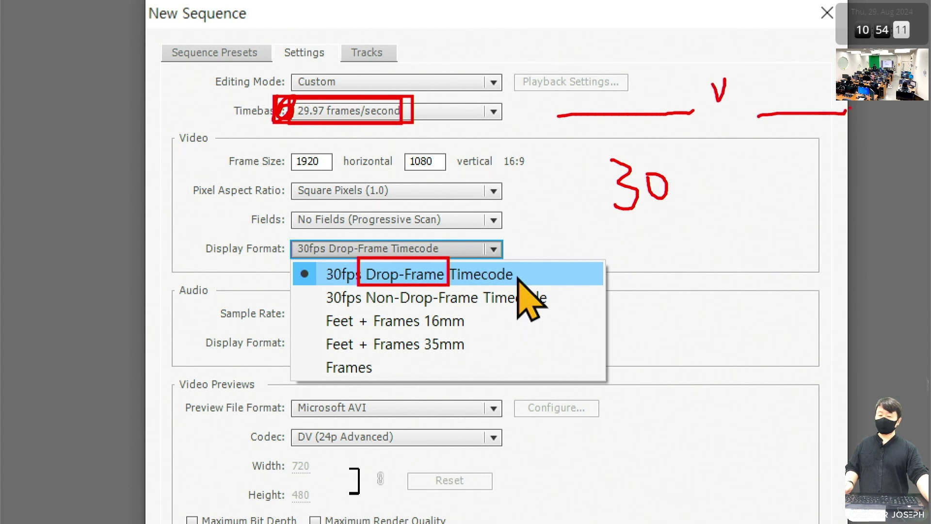
key("Escape")
left_click(470, 250)
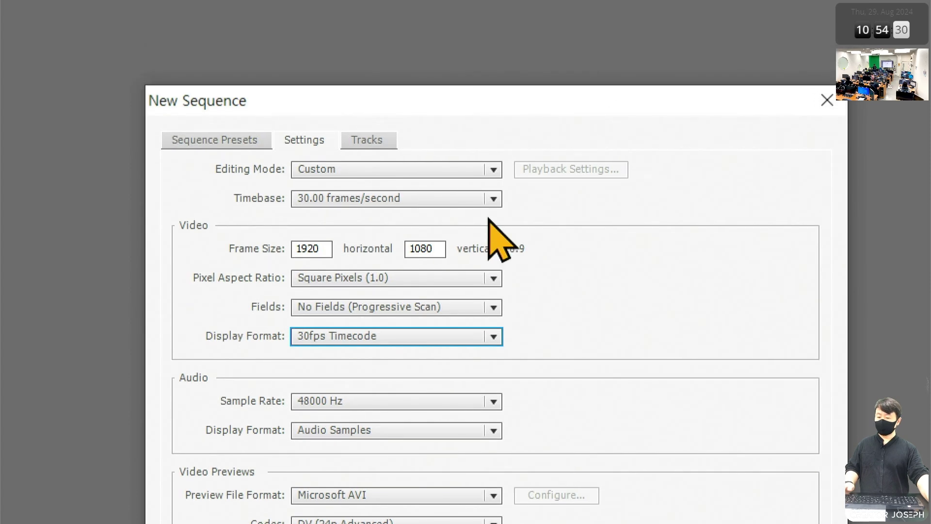
left_click(494, 111)
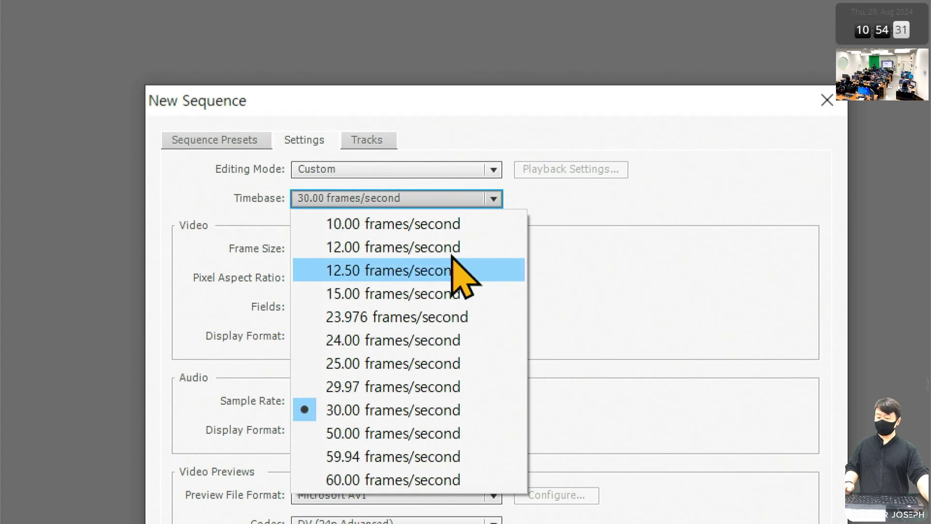
left_click(438, 387)
left_click(494, 336)
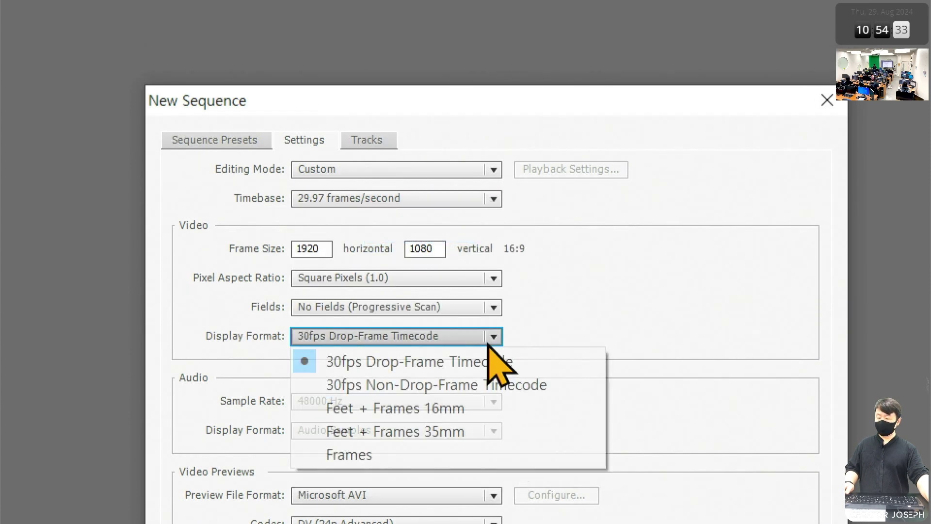
left_click(486, 365)
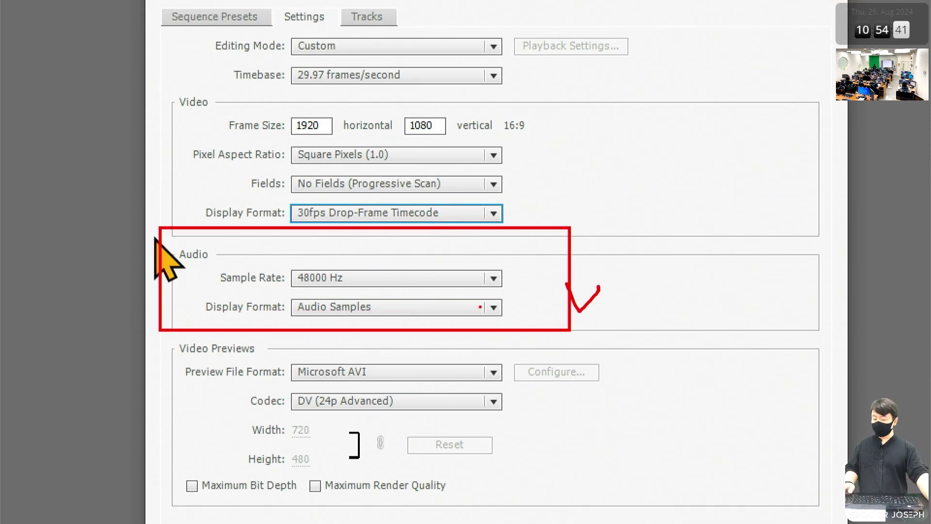
Step: Set the preview file format to P2 1080i-1080p 60Hz DVCPROHD and reset the preview width and height to the frame size
left_click(480, 372)
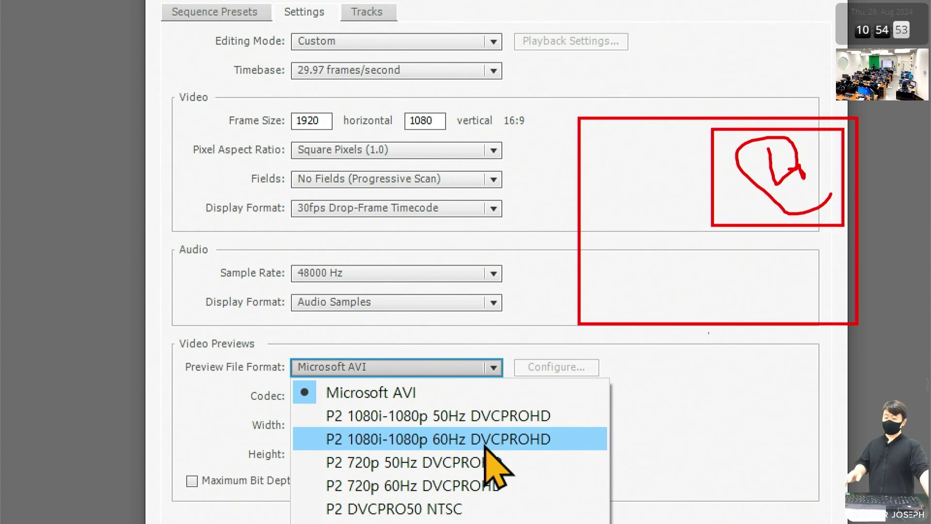
key("Escape")
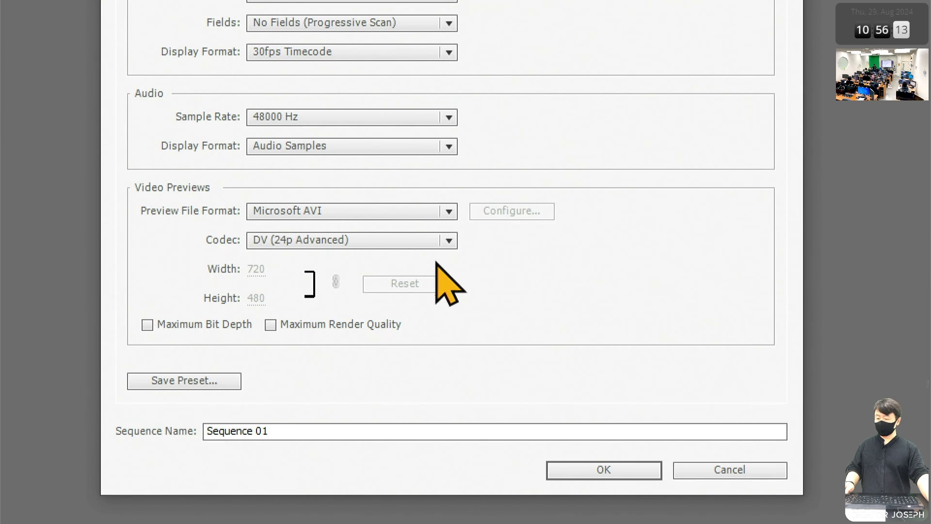
left_click(449, 211)
left_click(481, 283)
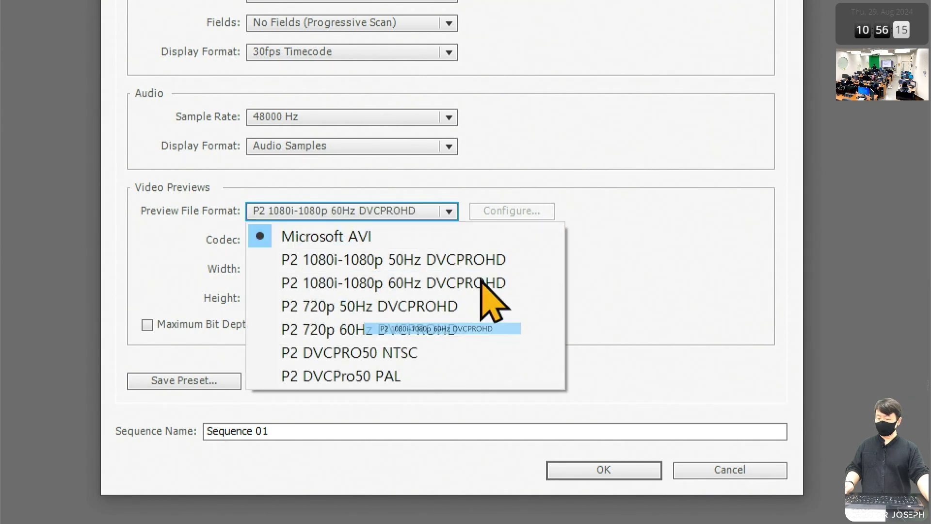
left_click(411, 286)
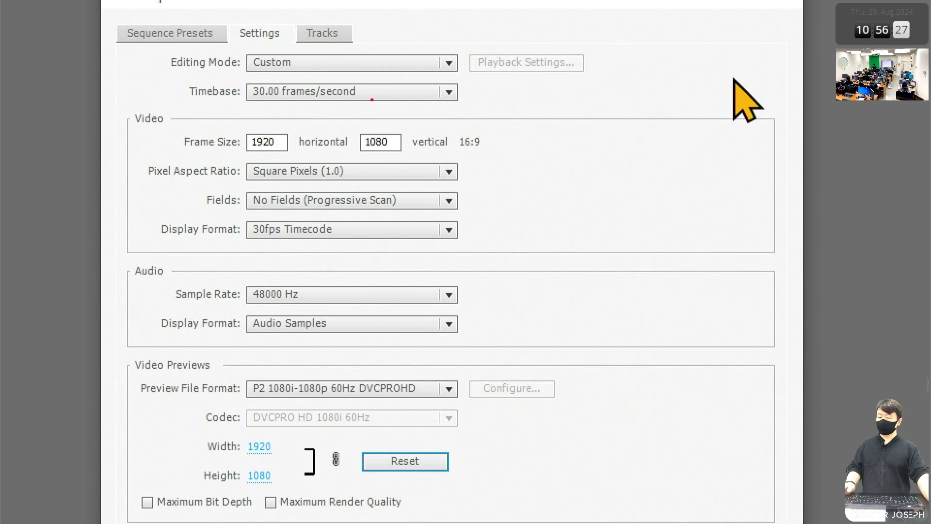
Step: Set the timebase to 29.97 frames/second and save the settings as preset "HD 1080p 29.97", overwriting the existing one
left_click(444, 93)
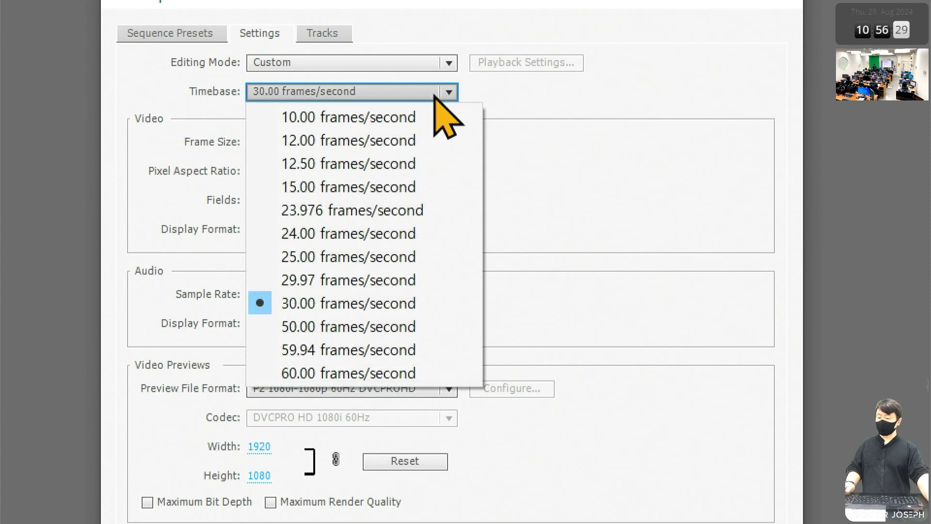
left_click(348, 280)
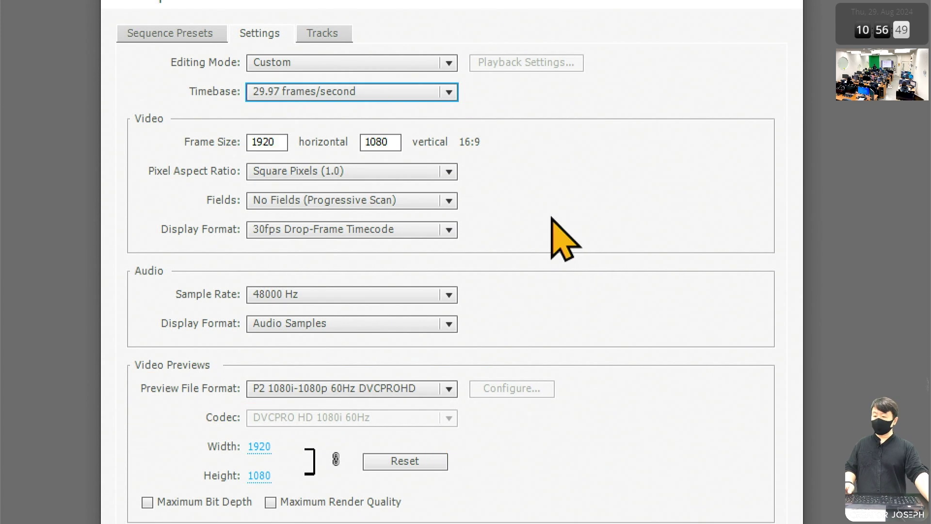
left_click(145, 293)
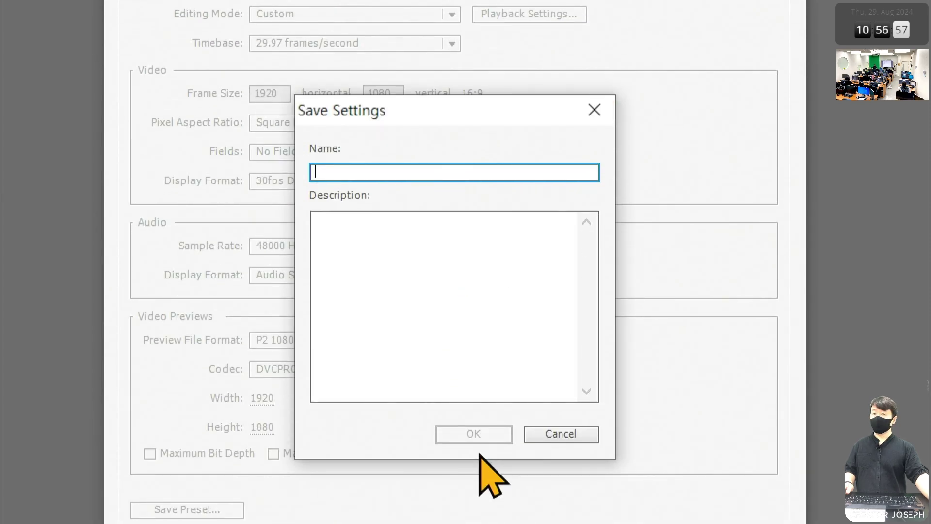
type("HD ")
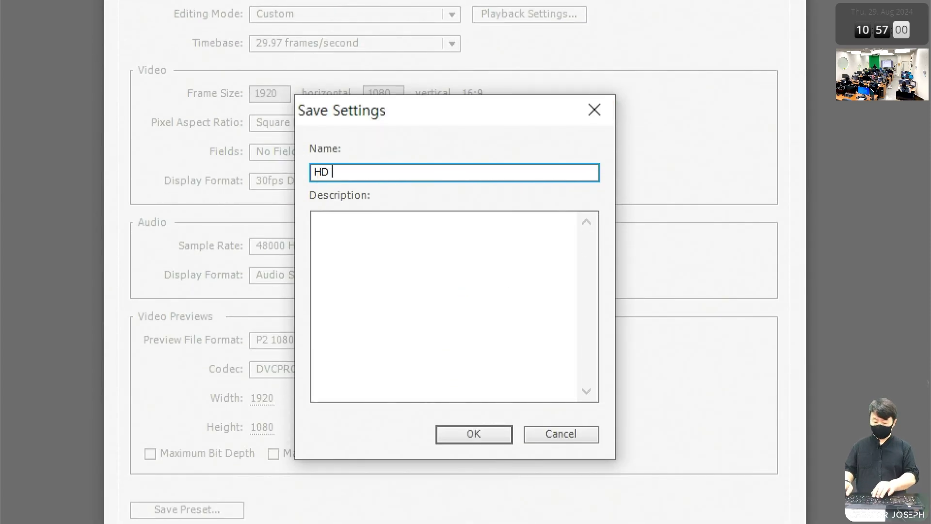
type("1080p")
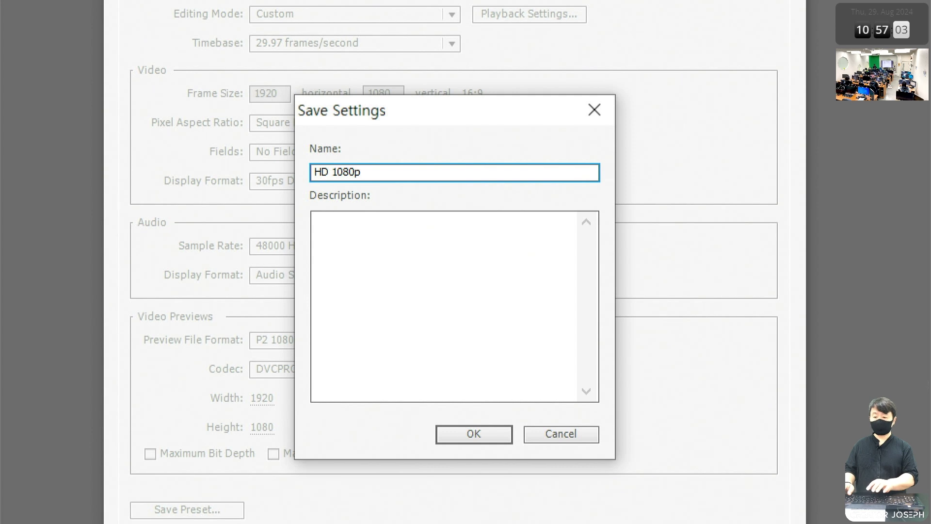
type(" 29")
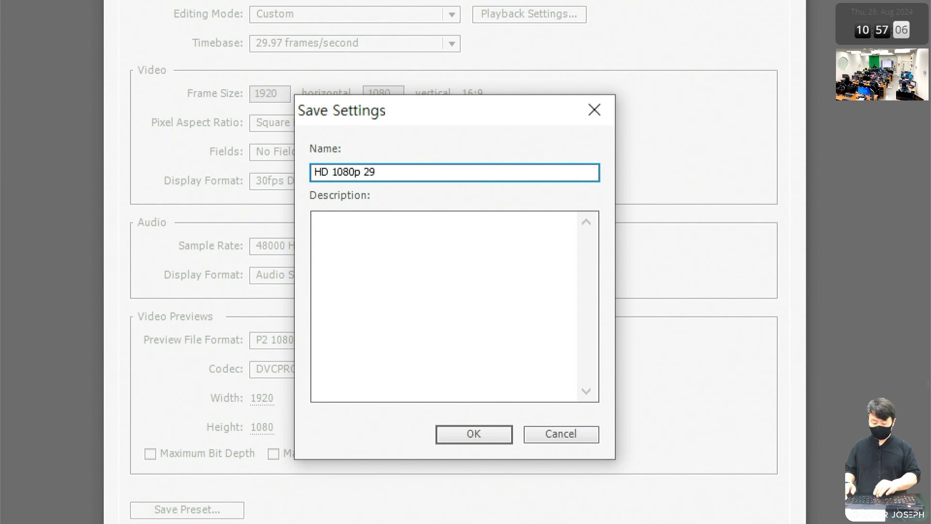
type(".90")
key("BackSpace")
type("7")
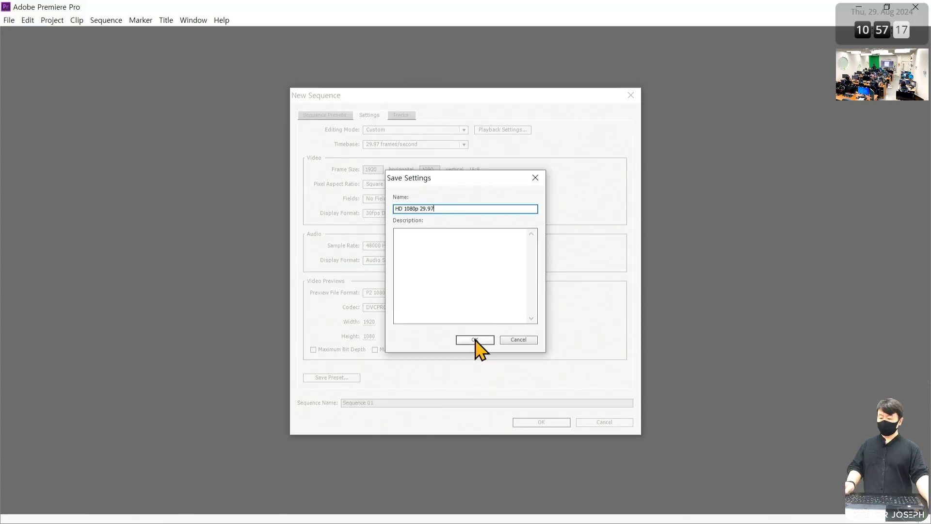
left_click(475, 339)
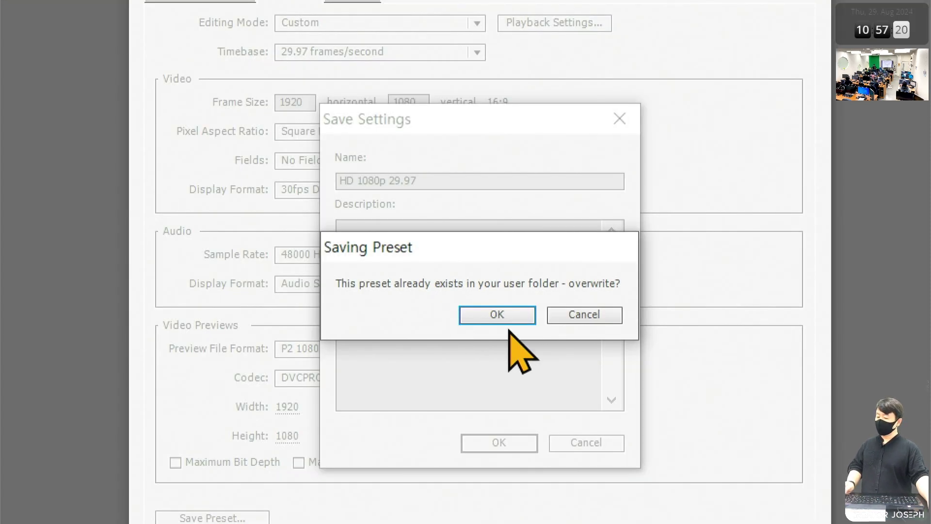
left_click(515, 317)
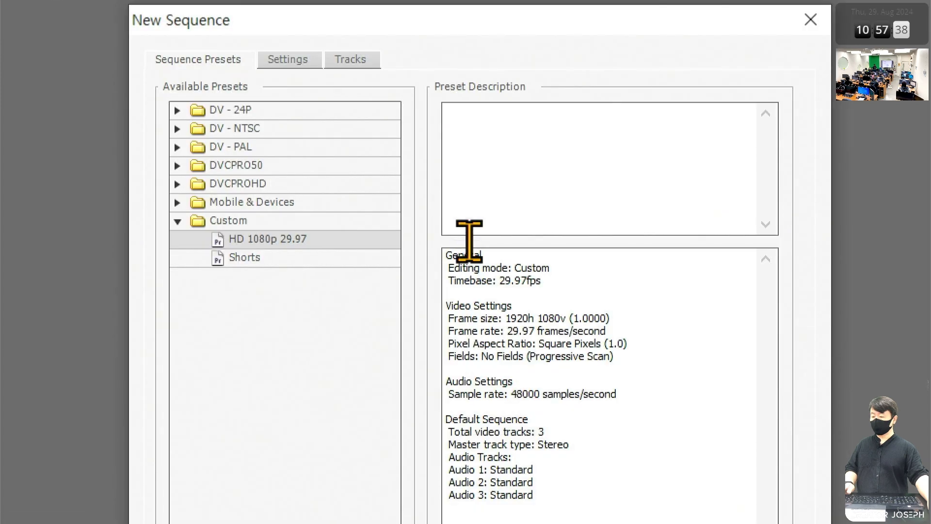
Step: Change the frame size to 1080 horizontal by 1920 vertical and save the settings as preset "유튜브 쇼츠"
left_click(288, 60)
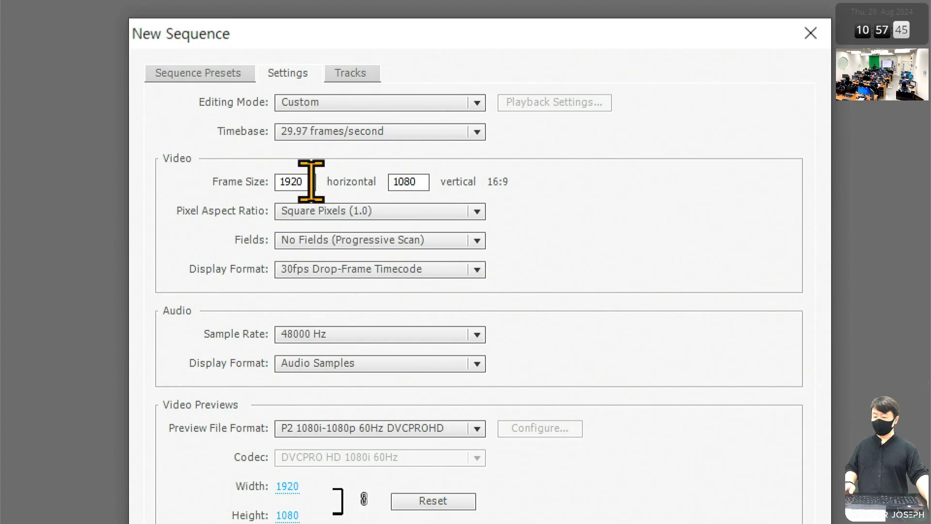
left_click_drag(308, 181, 264, 208)
type("1080")
key("Tab")
type("1920")
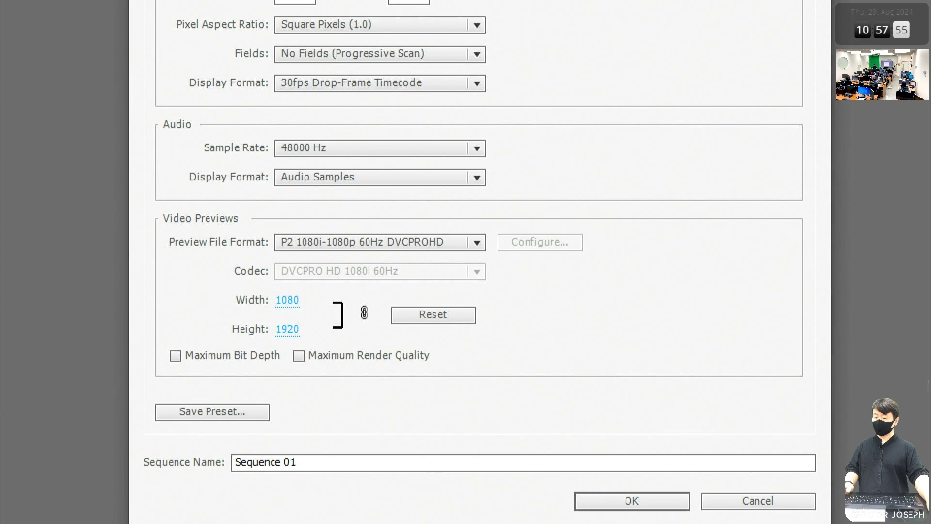
left_click(227, 412)
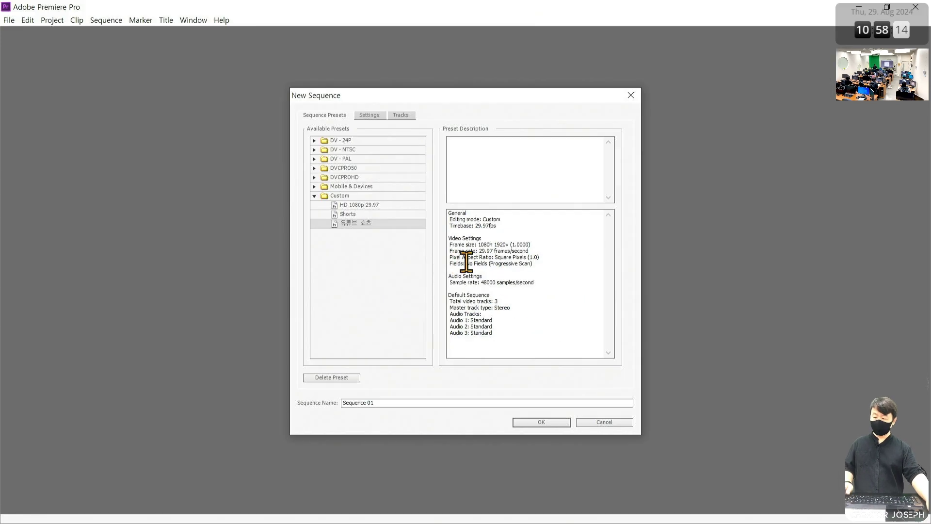
Step: Create the new sequence from the custom "HD 1080p 29.97" preset
key("Up")
key("Up")
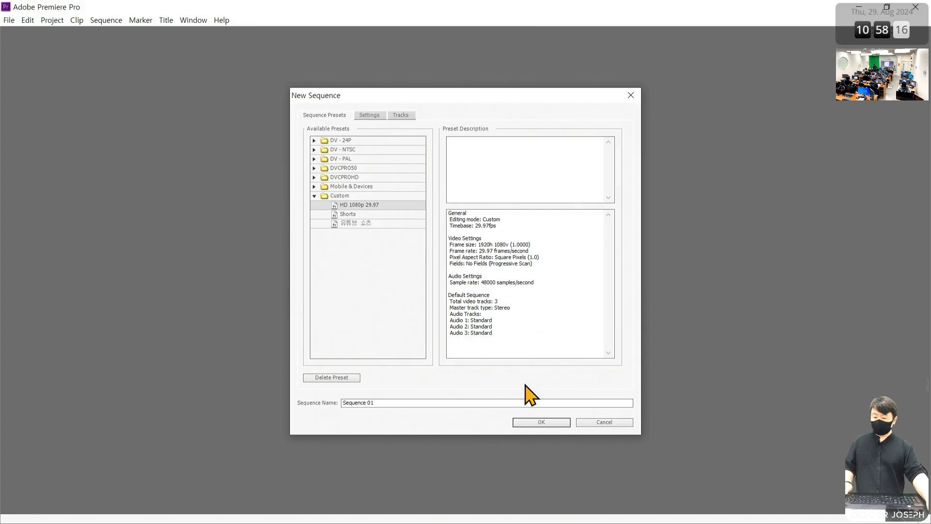
left_click(542, 422)
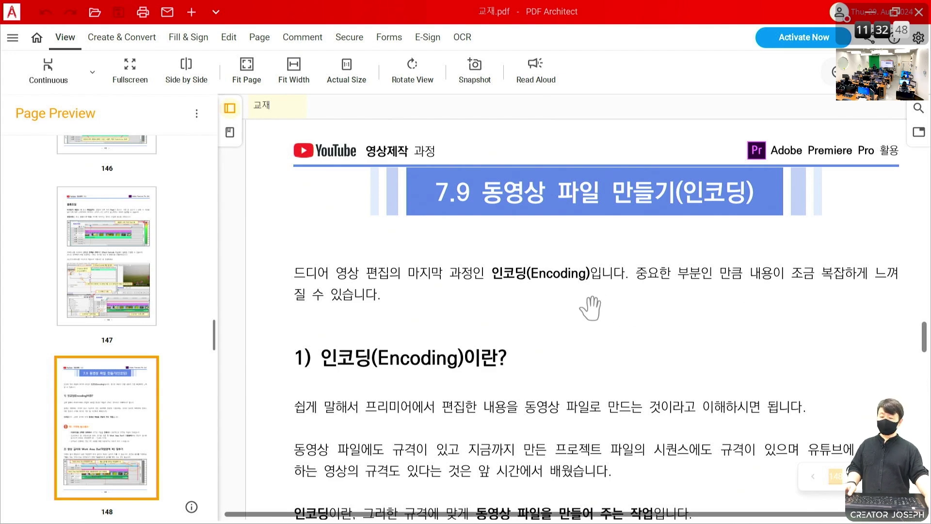
Step: Review section 7.9 on encoding in 교재.pdf, including the reminder notes and the Work Area Bar section
scroll(590, 303, "down", 5)
scroll(589, 283, "down", 3)
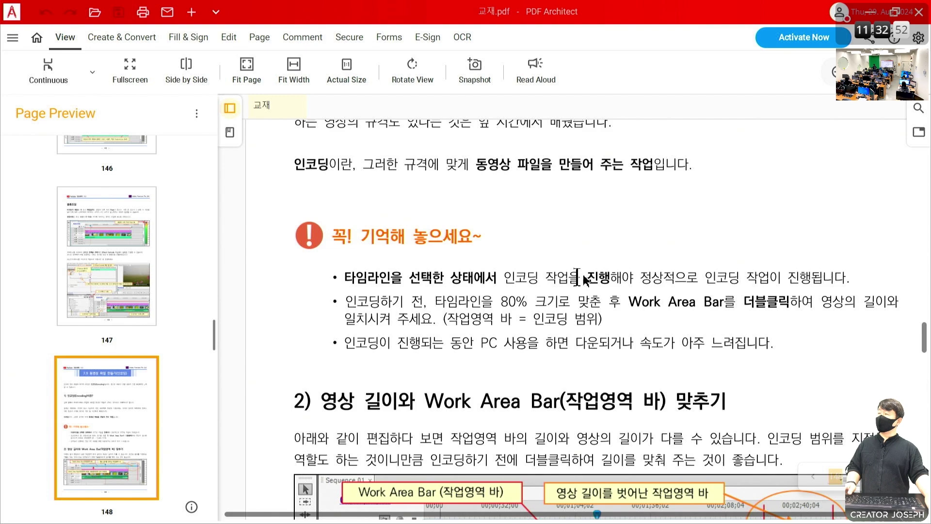
scroll(585, 280, "down", 5)
scroll(593, 284, "up", 11)
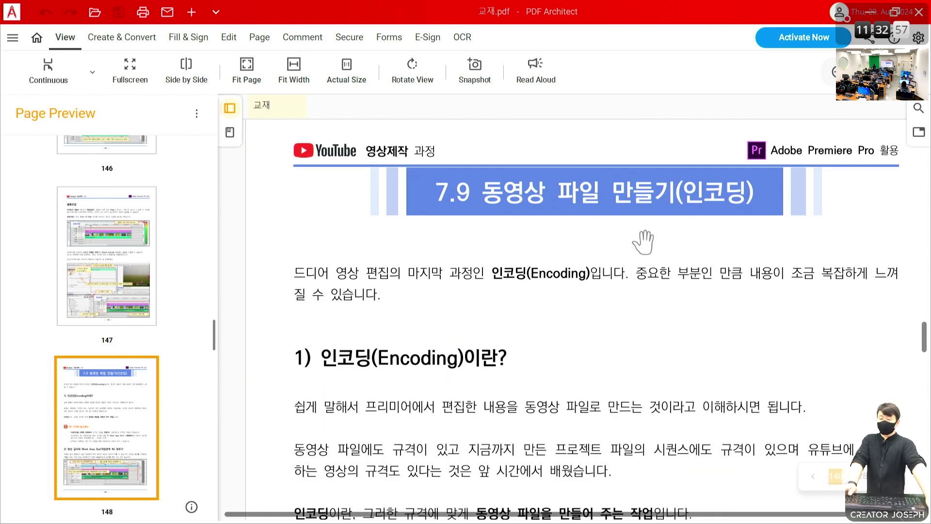
Step: Read the encoding menu, Export Settings and video format sections (3 to 5) of 교재.pdf
scroll(677, 233, "down", 11)
scroll(689, 260, "down", 20)
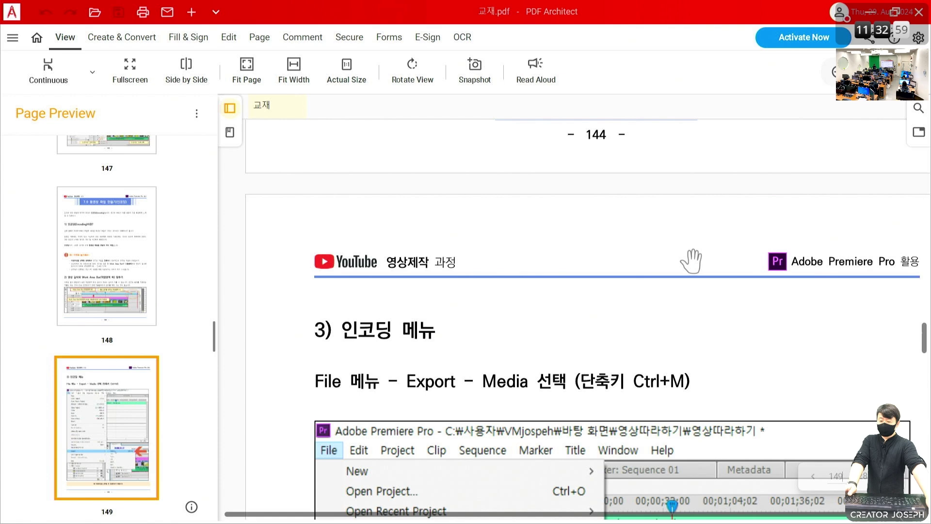
scroll(588, 322, "up", 2)
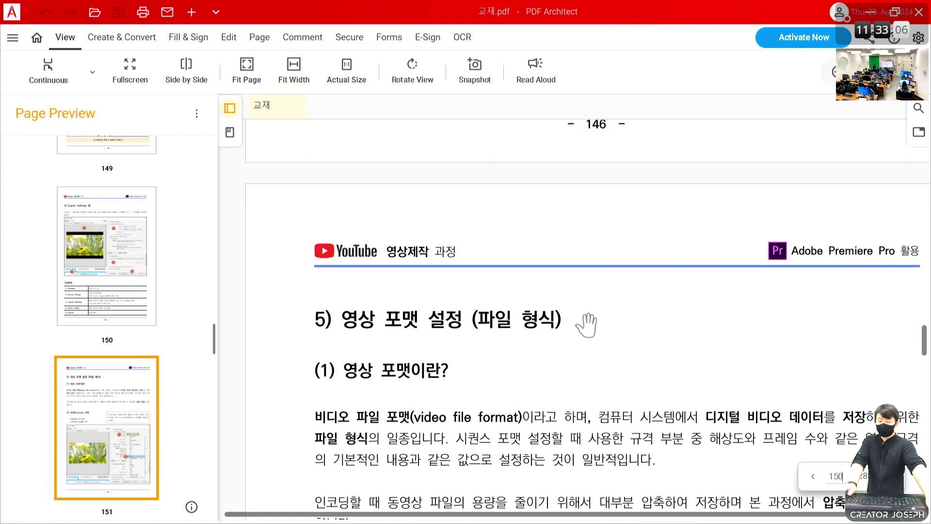
left_click(230, 108)
scroll(465, 291, "down", 8)
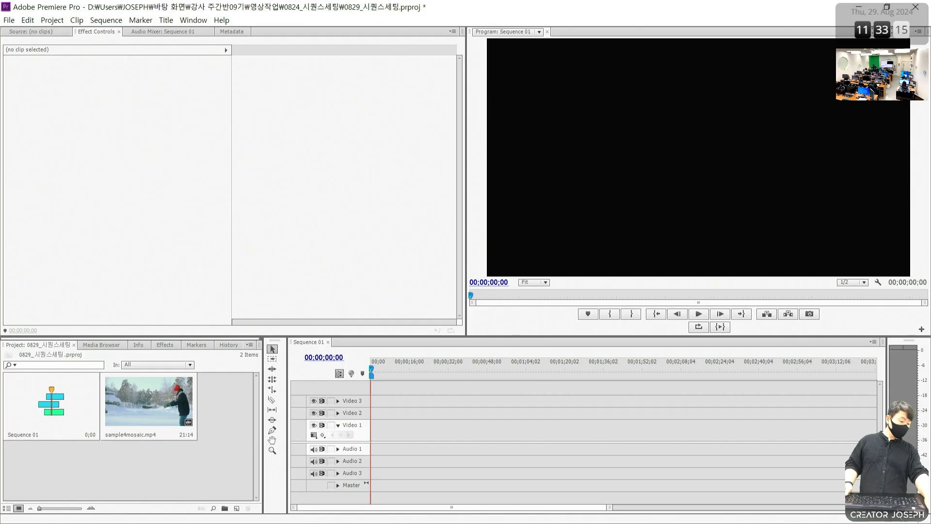
Step: In Premiere Pro, place sample4mosaic.mp4 at the start of Video 1, keeping the existing sequence settings, and fit the whole sequence in the timeline
left_click_drag(149, 401, 561, 447)
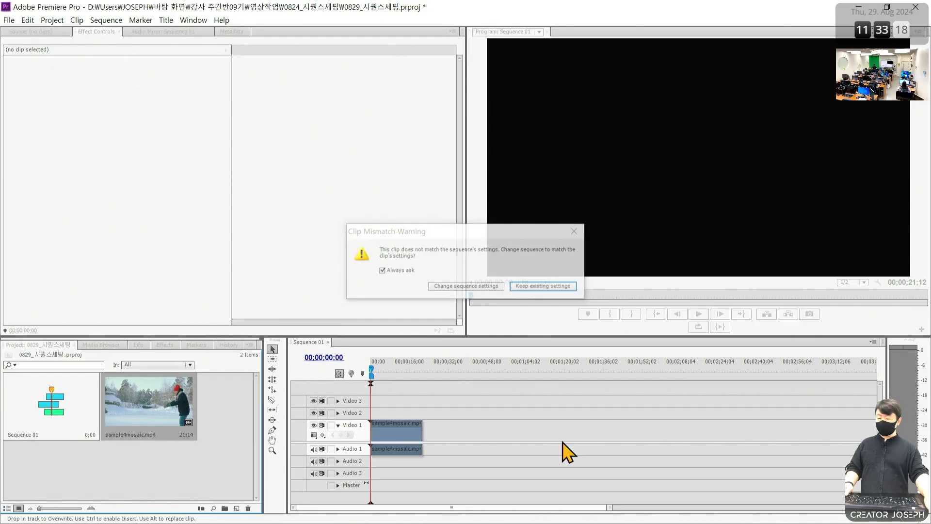
left_click(543, 286)
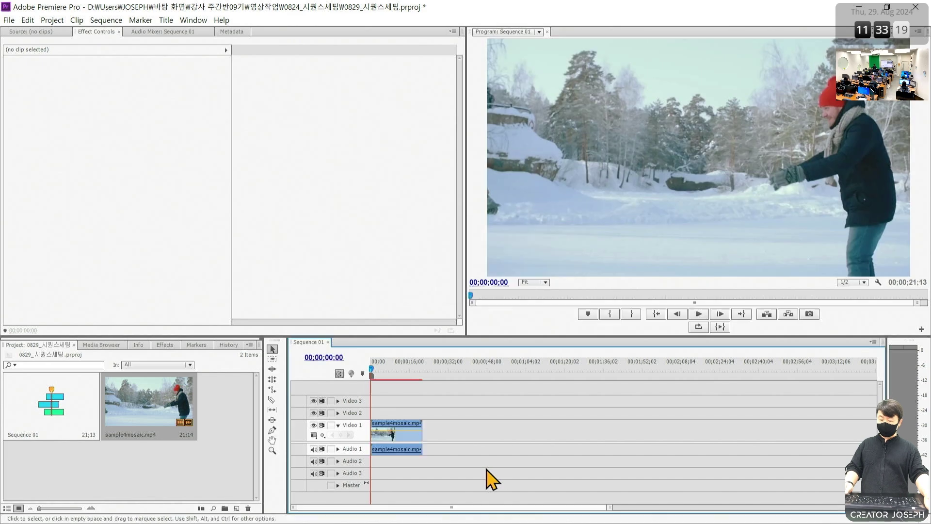
key("backslash")
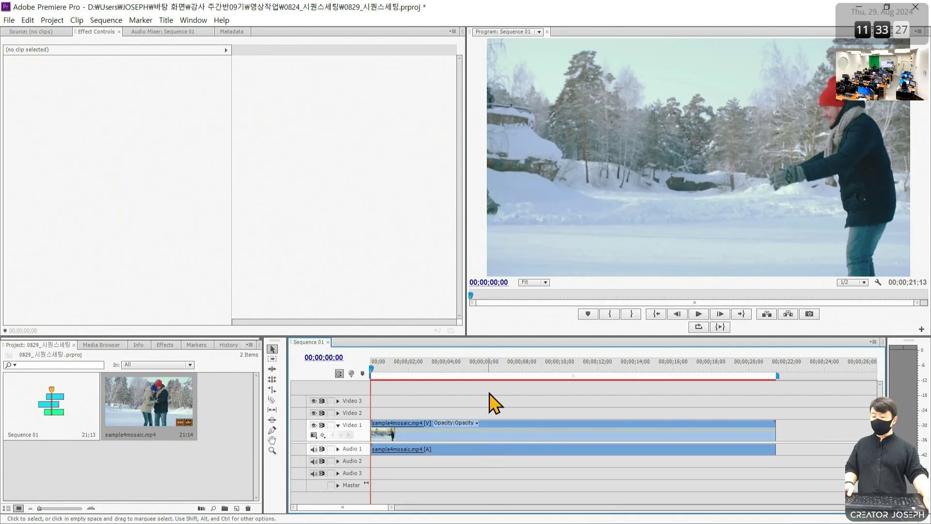
Step: Open the media export settings for Sequence 01
left_click(9, 20)
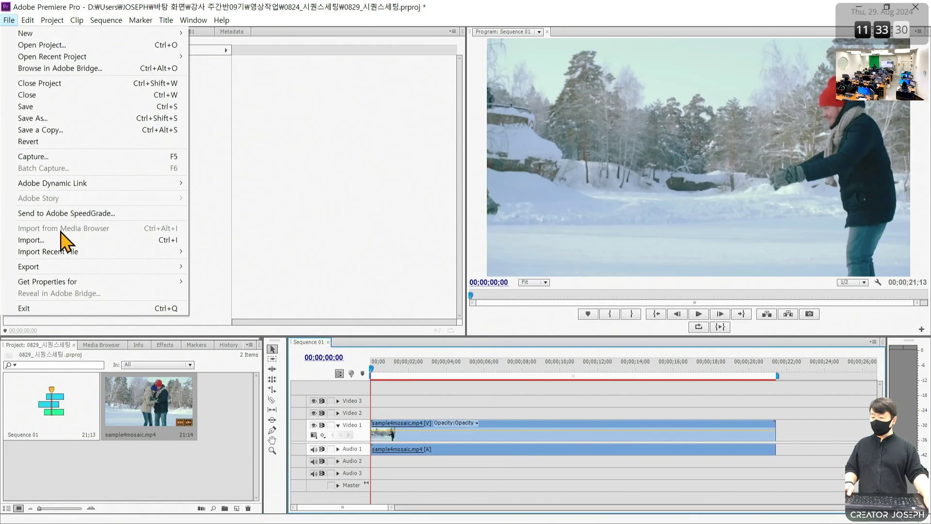
mouse_move(80, 267)
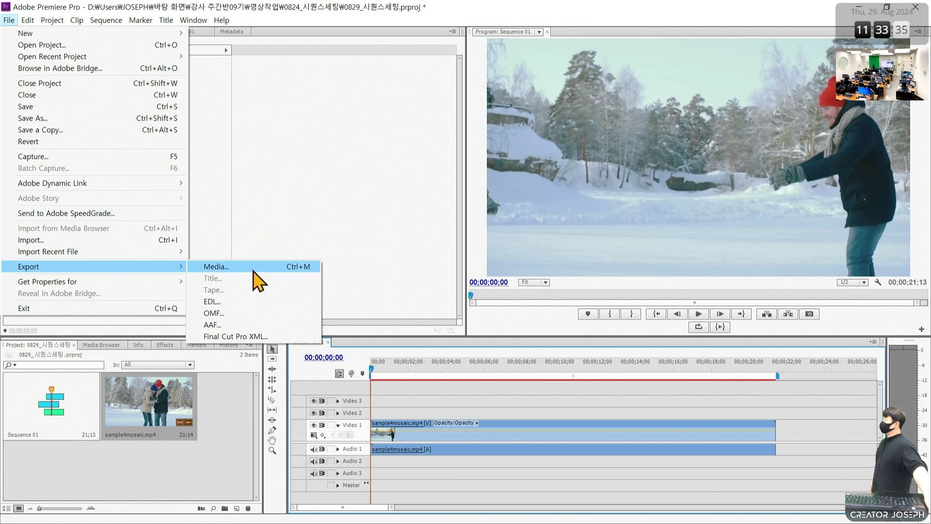
left_click(259, 280)
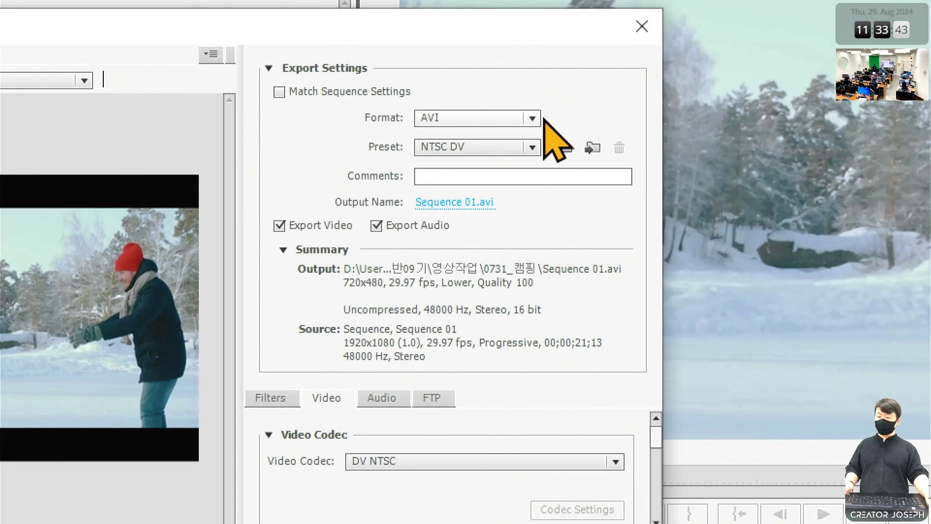
Step: Set the export format to H.264
left_click(533, 120)
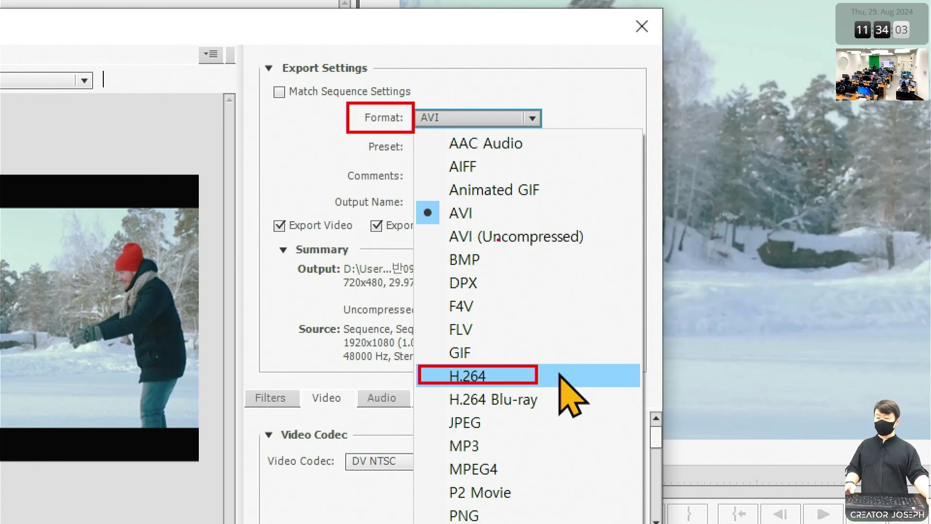
key("Escape")
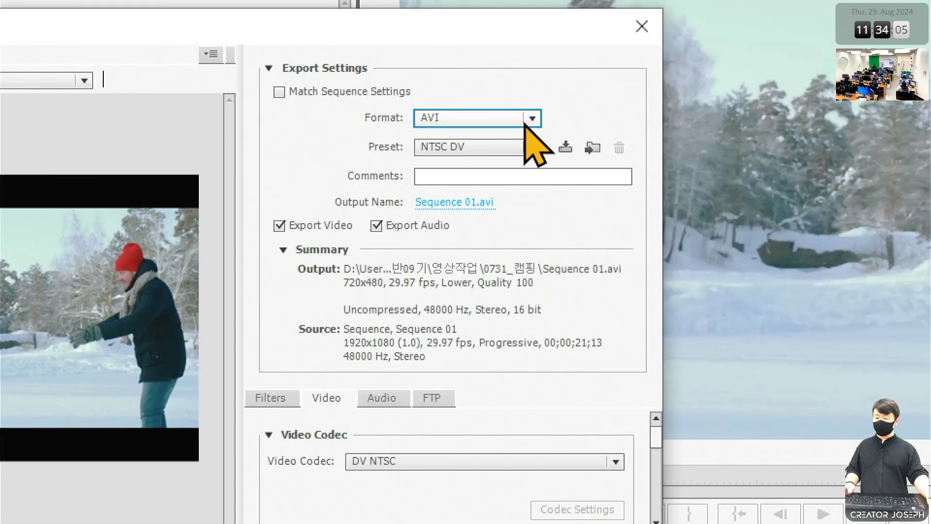
left_click(530, 118)
left_click(480, 376)
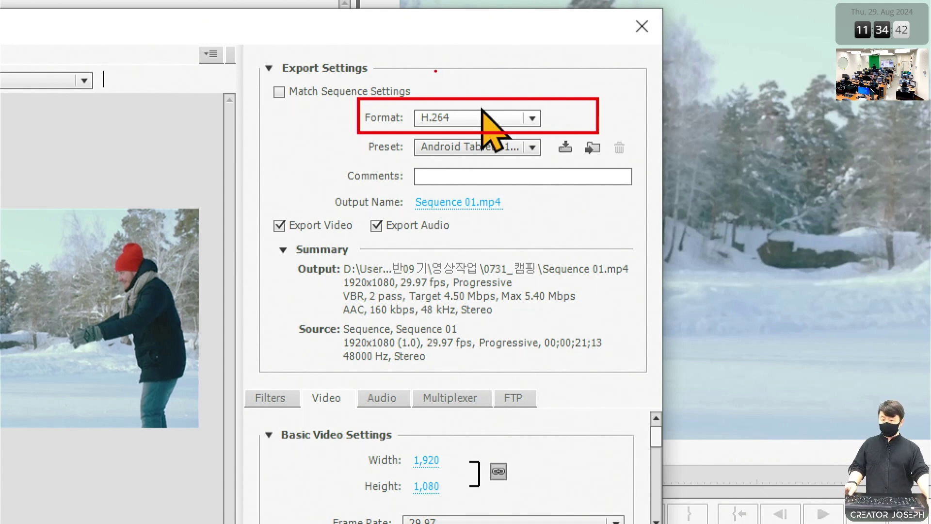
type("tMP4")
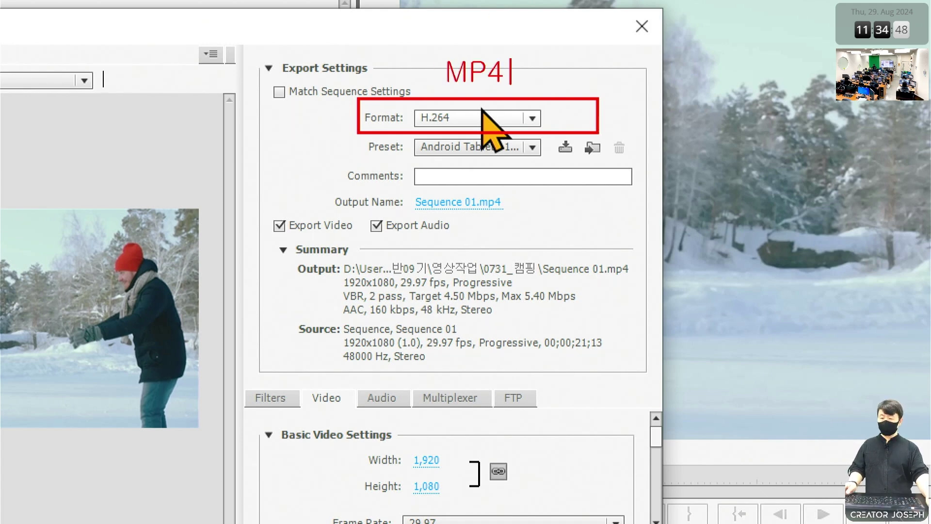
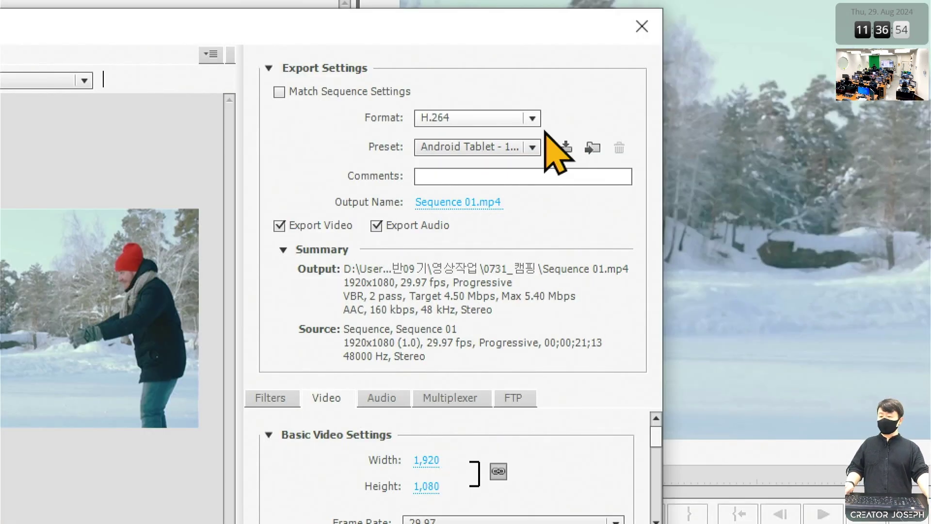
Step: Apply the built-in HD 1080p 29.97 export preset listed among the HD presets
left_click(533, 147)
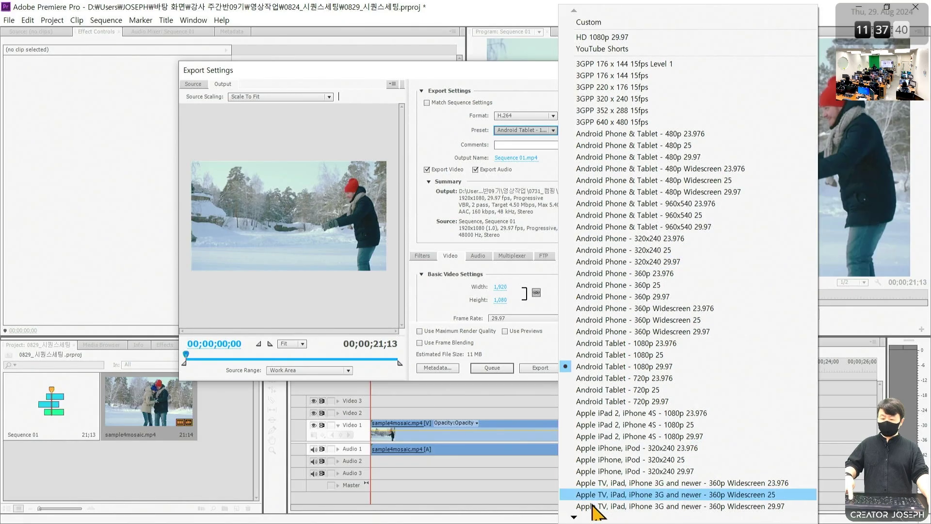
left_click_drag(556, 505, 592, 522)
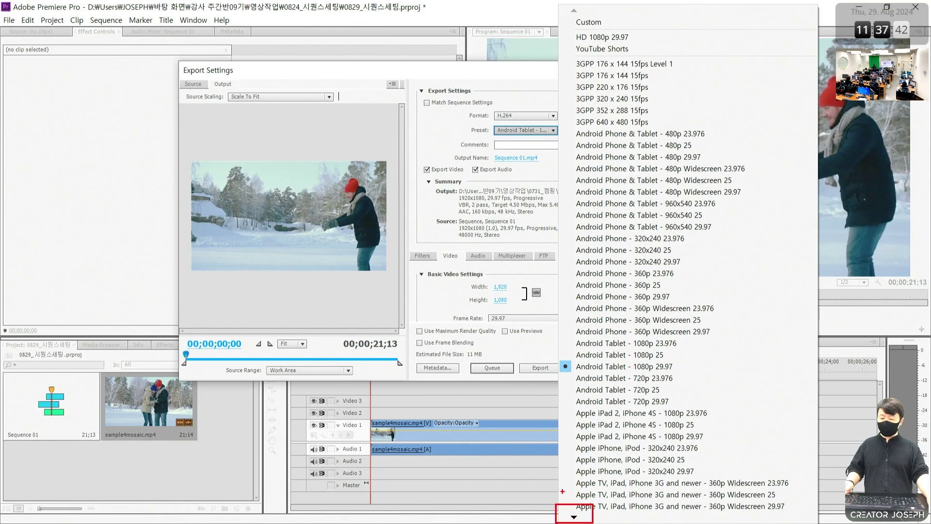
key("Escape")
left_click(574, 517)
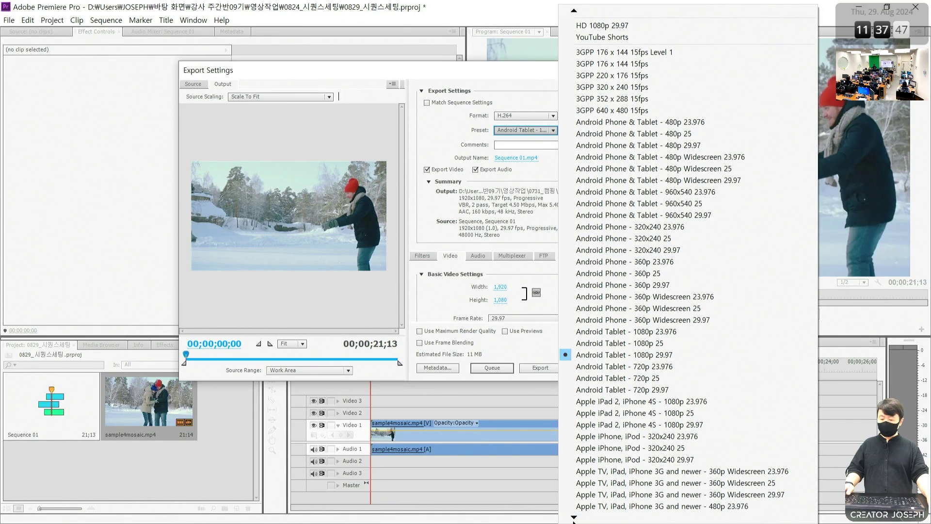
scroll(573, 518, "down", 5)
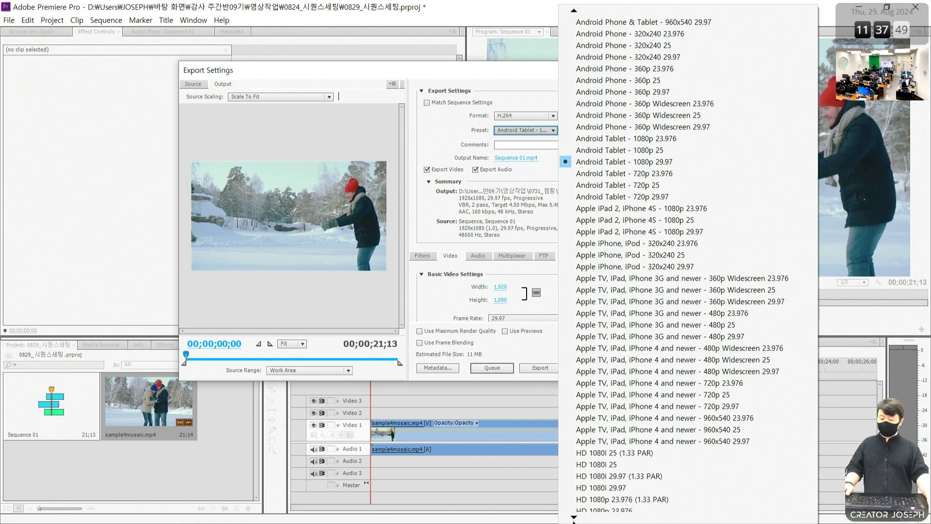
scroll(573, 519, "down", 3)
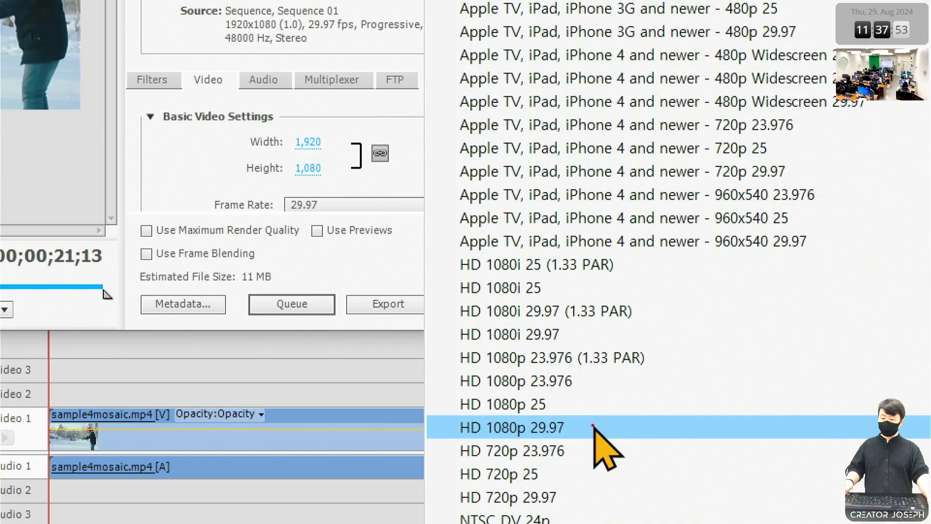
mouse_move(445, 412)
left_mouse_down()
mouse_move(590, 447)
mouse_move(617, 414)
left_mouse_up()
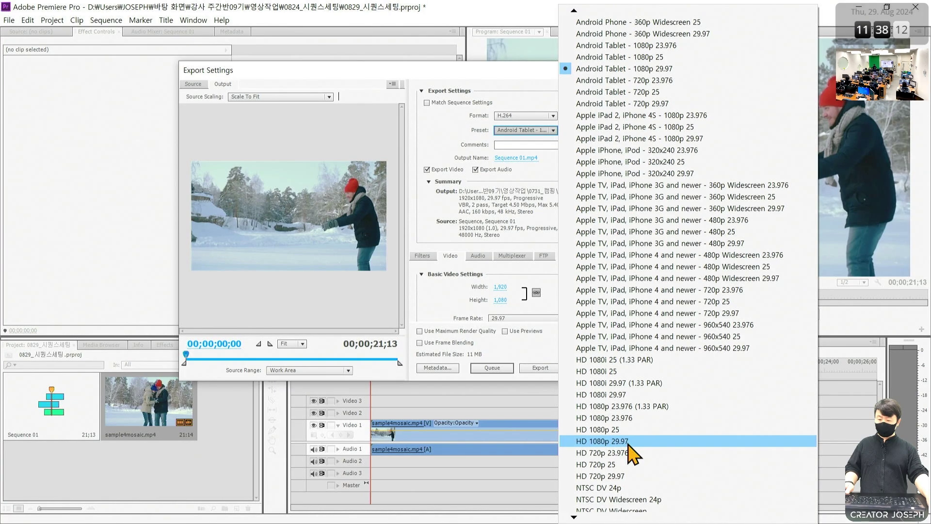
left_click(597, 429)
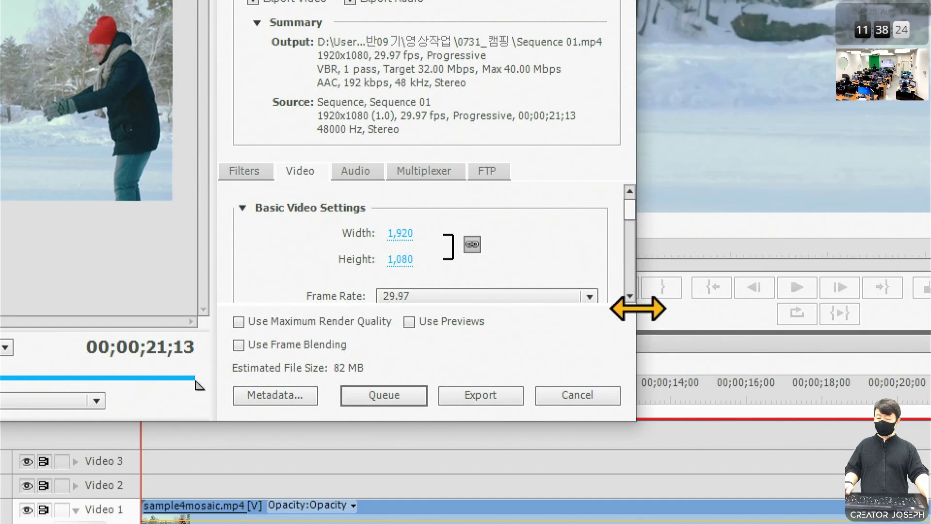
Step: Examine the video export's bitrate encoding mode and its target and maximum bitrate settings
left_click(630, 296)
scroll(632, 296, "down", 6)
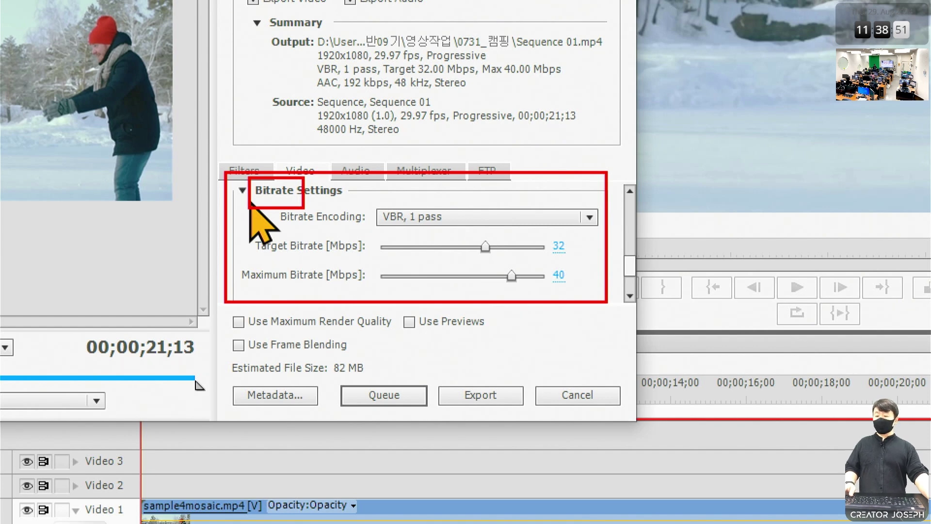
left_click_drag(544, 233, 574, 257)
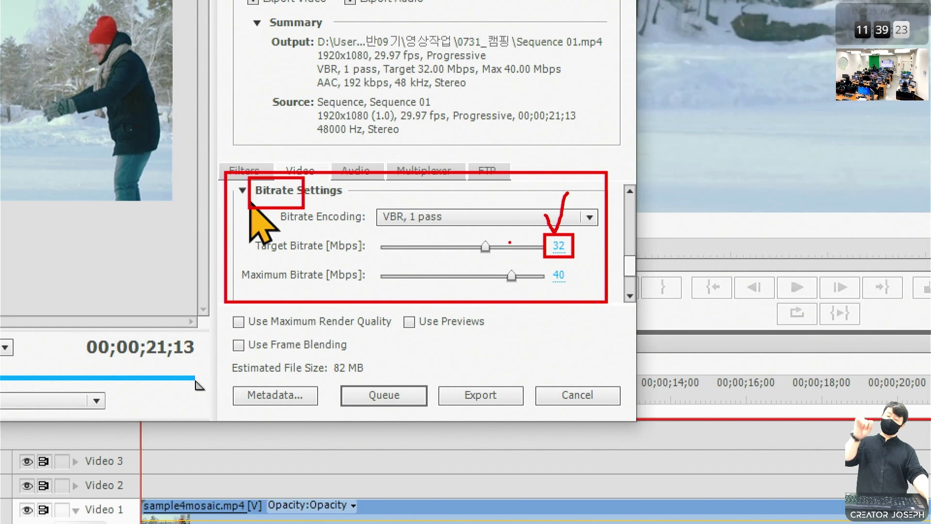
mouse_move(266, 162)
left_mouse_down()
mouse_move(273, 173)
mouse_move(290, 149)
left_mouse_up()
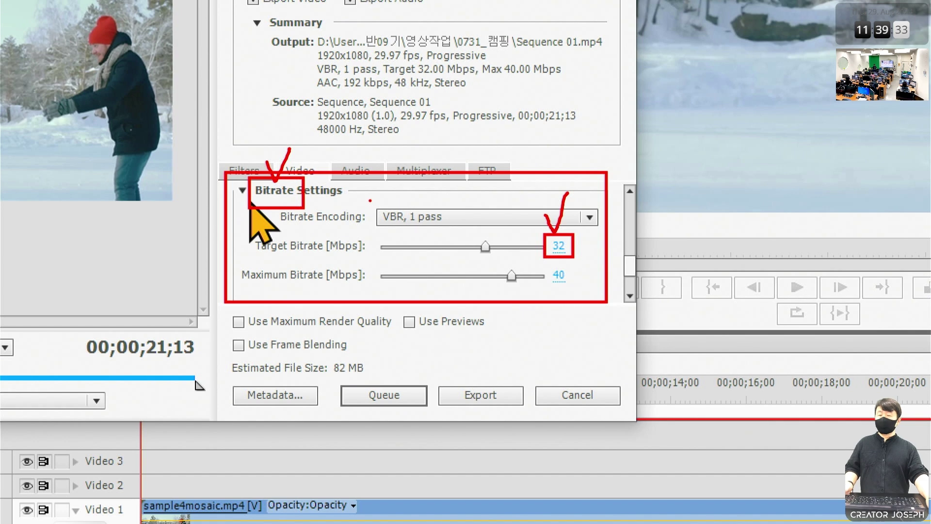
left_click_drag(369, 199, 412, 235)
left_click_drag(582, 198, 604, 183)
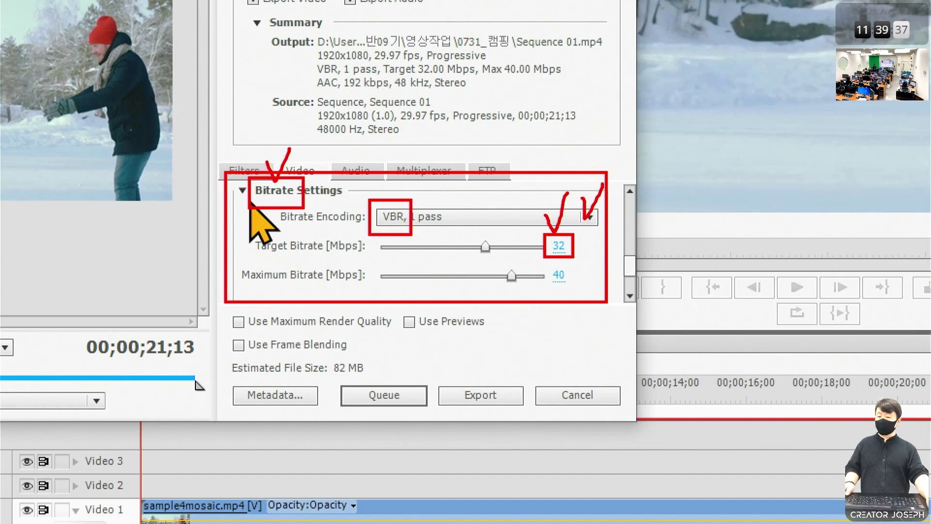
key("Escape")
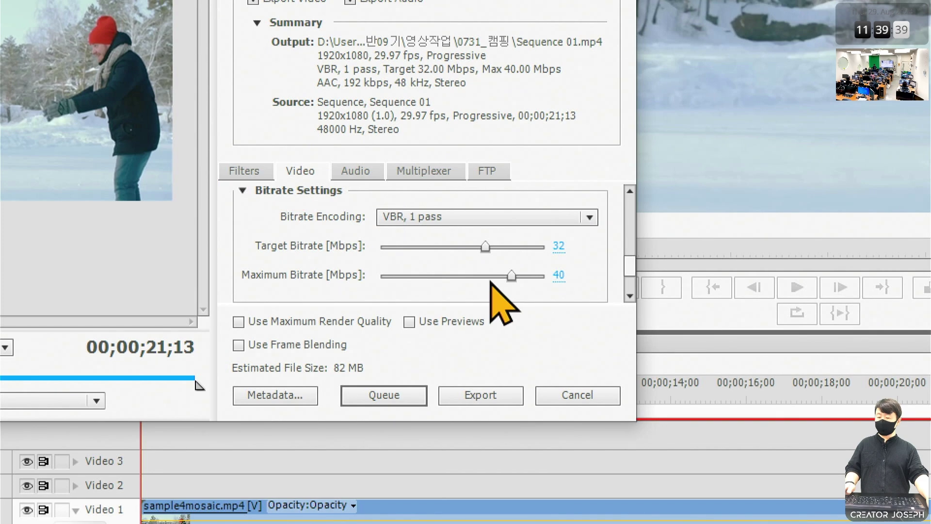
Step: Compare the available bitrate encoding options CBR, VBR 1 pass and VBR 2 pass without changing the selection
left_click(590, 217)
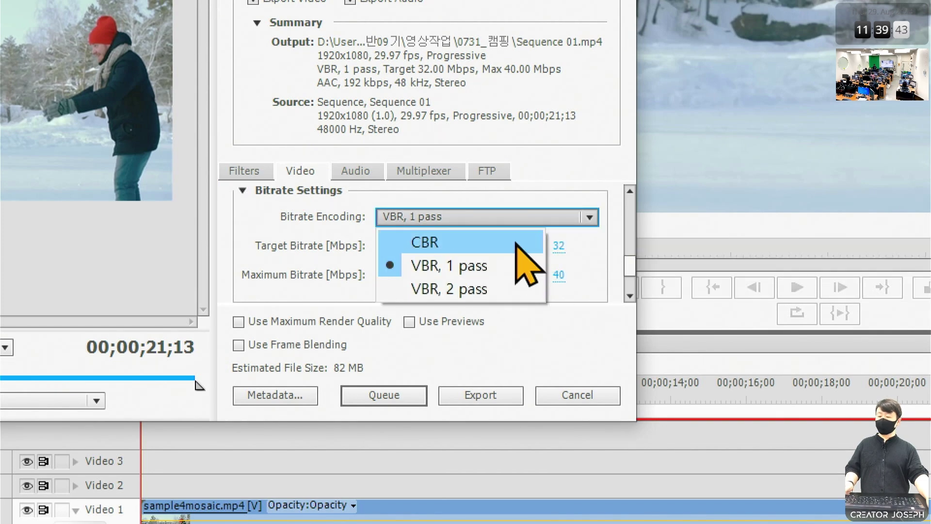
left_click_drag(385, 225, 530, 308)
mouse_move(473, 215)
left_mouse_down()
mouse_move(479, 233)
mouse_move(491, 212)
left_mouse_up()
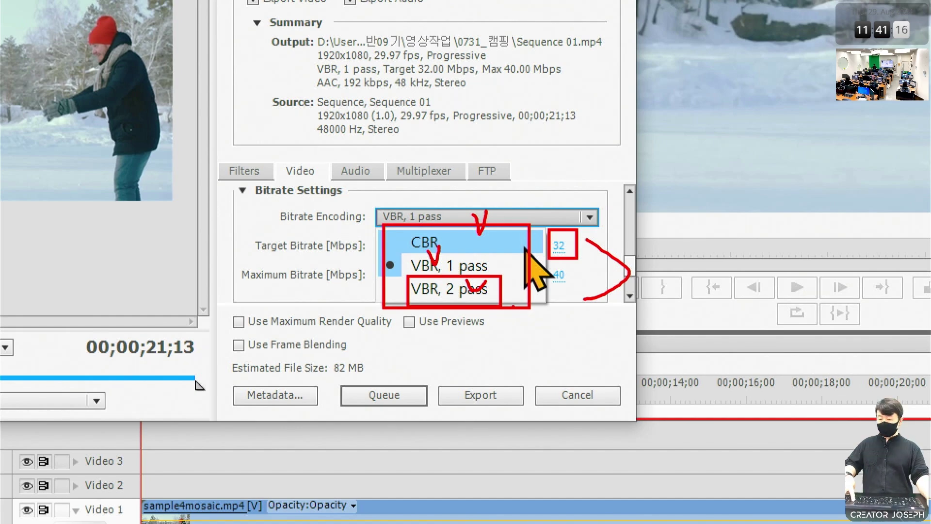
key("Escape")
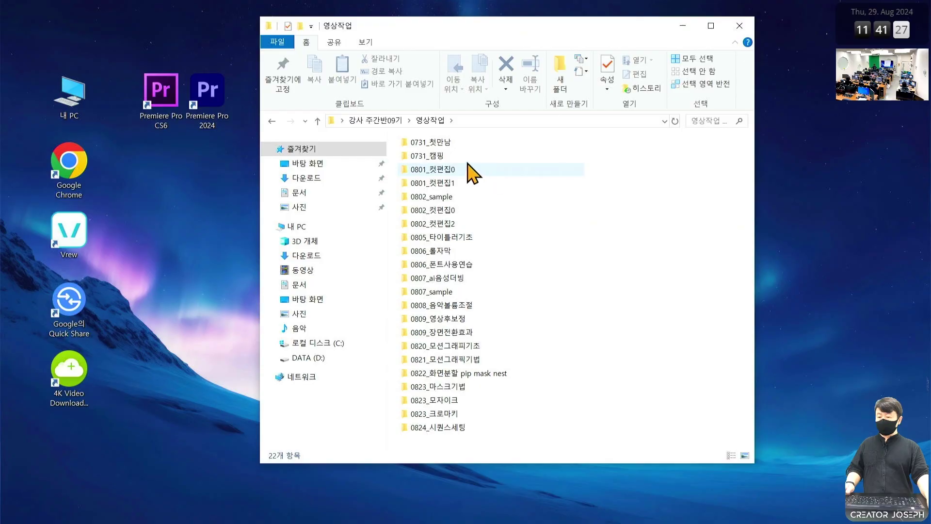
Step: In File Explorer, check the frame size, bitrate and frame rate details of 영상01.mp4 and 영상03.mp4 in 0731_캠핑\영상2
double_click(467, 176)
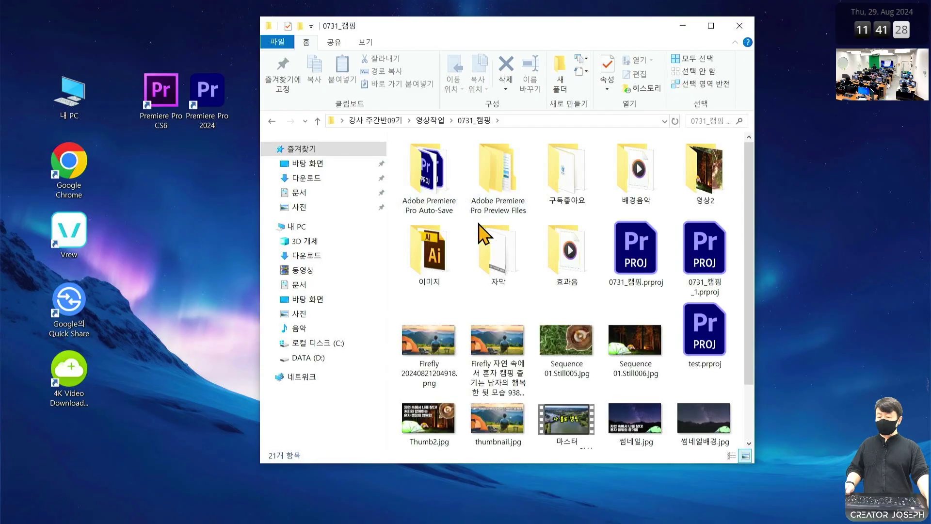
double_click(699, 180)
right_click(440, 161)
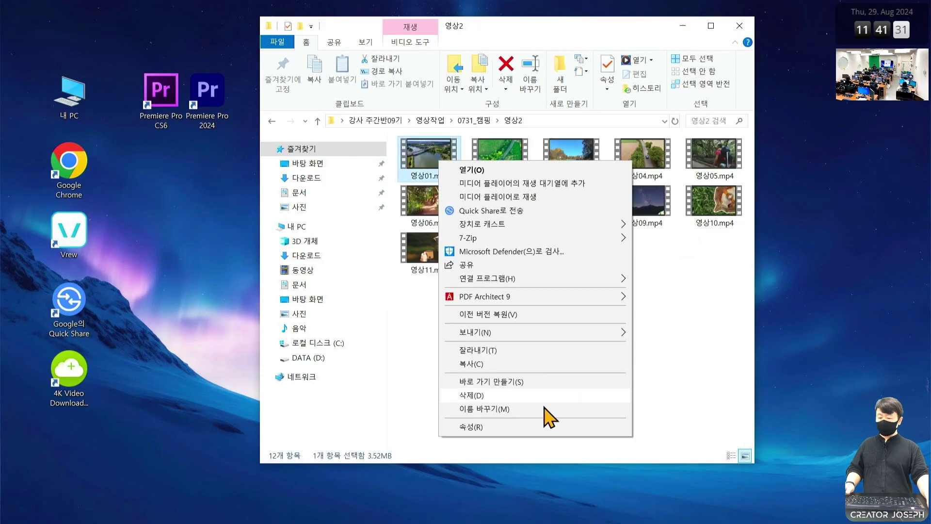
left_click(533, 427)
left_click(378, 112)
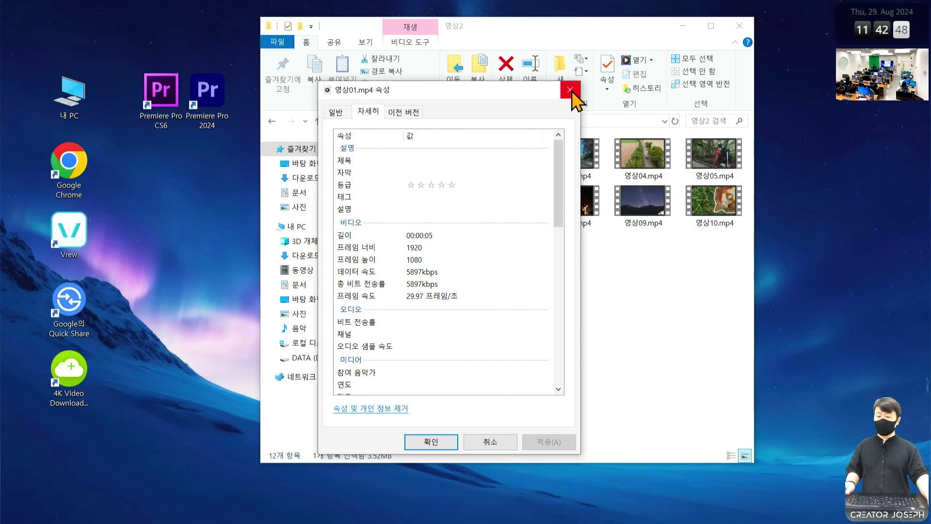
left_click(570, 90)
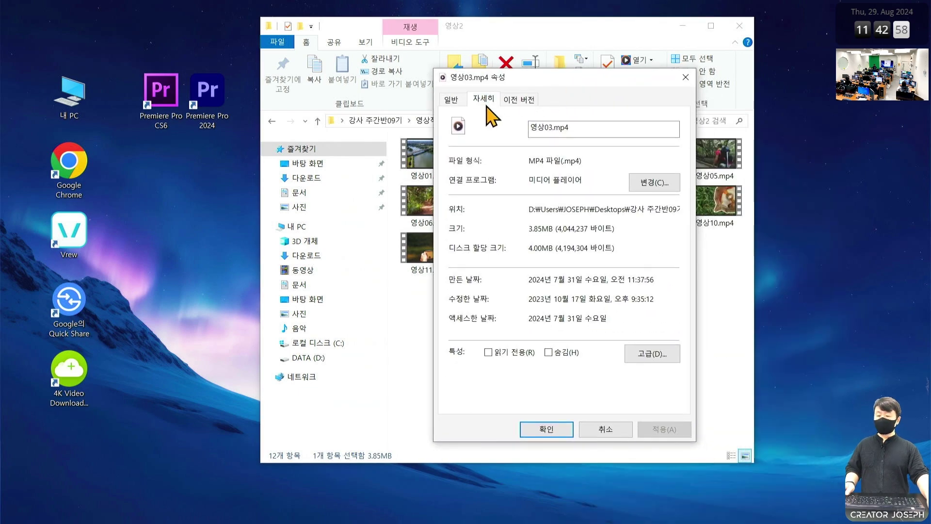
left_click(485, 101)
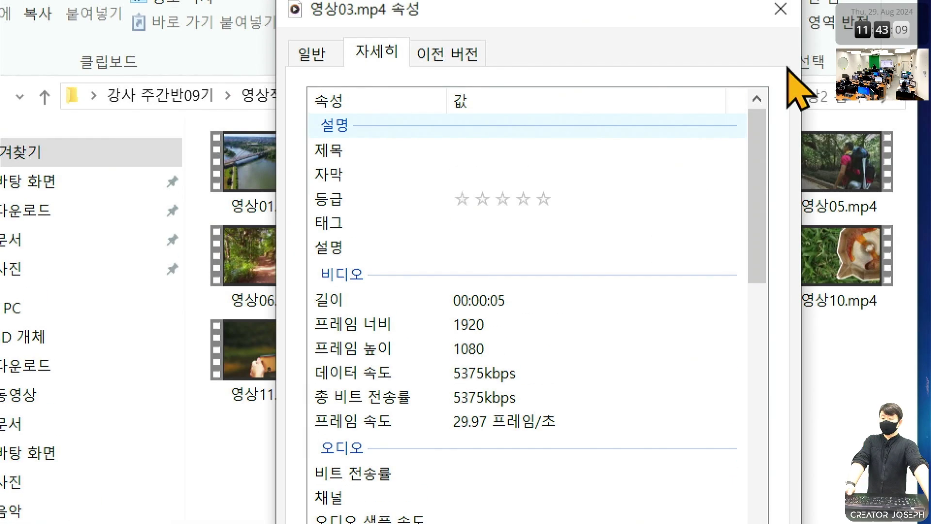
left_click(782, 67)
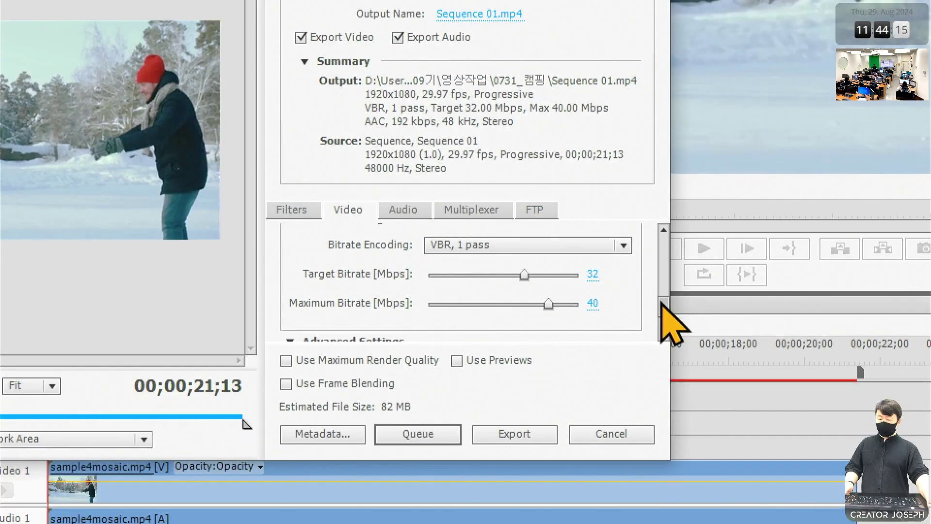
Step: Set the export's bitrate encoding to VBR, 2 pass
scroll(661, 315, "up", 1)
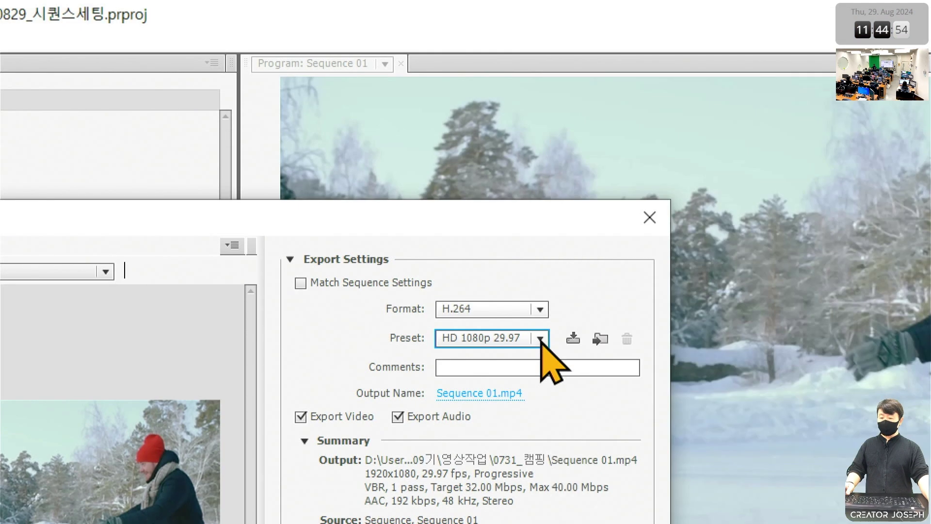
left_click(541, 339)
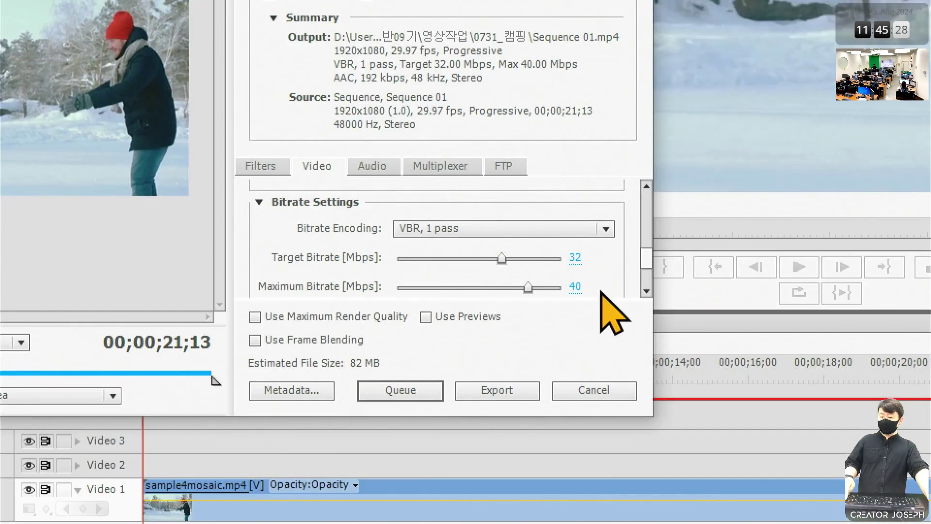
left_click(575, 255)
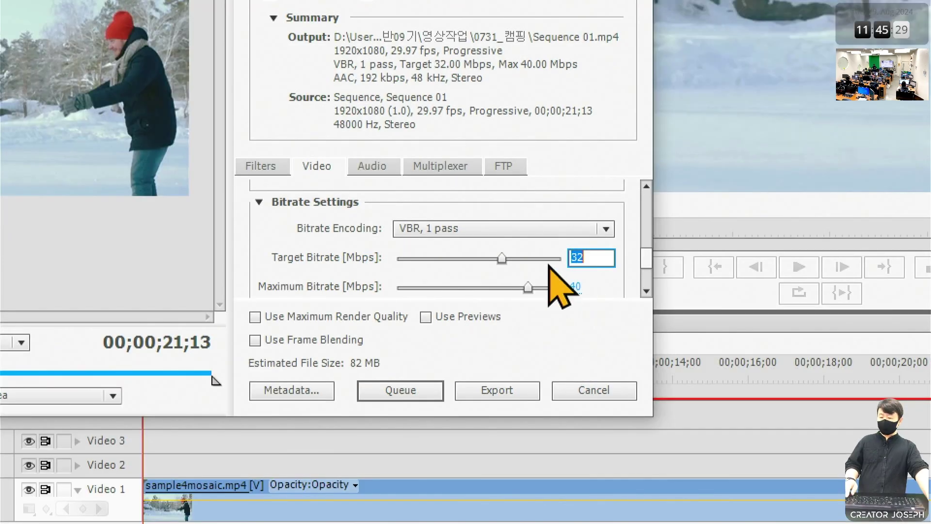
left_click(508, 233)
left_click(481, 303)
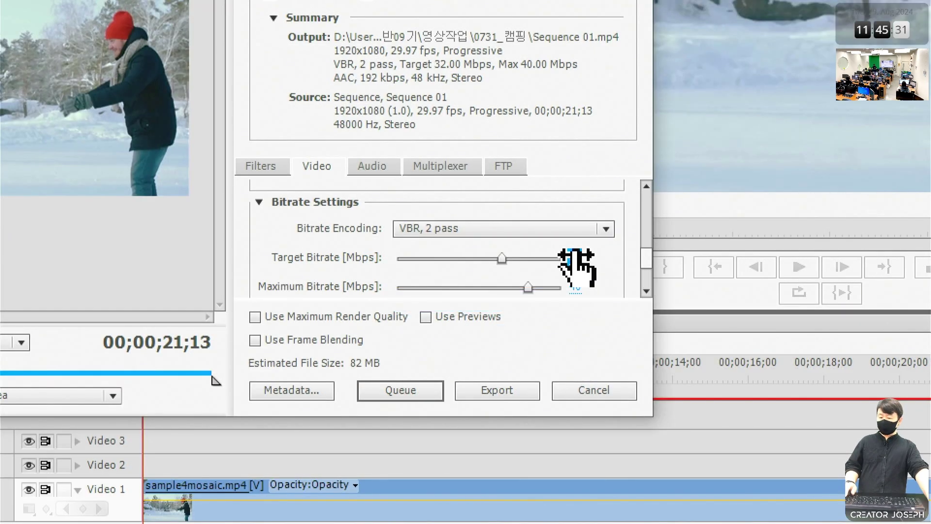
Step: Set the target bitrate to 16 Mbps and the maximum bitrate to 26 Mbps
left_click(576, 258)
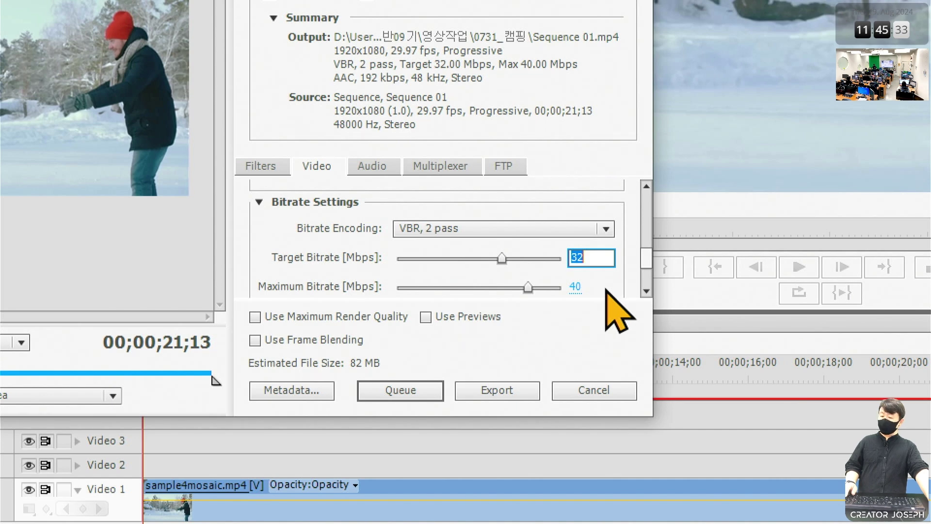
type("16")
key("Return")
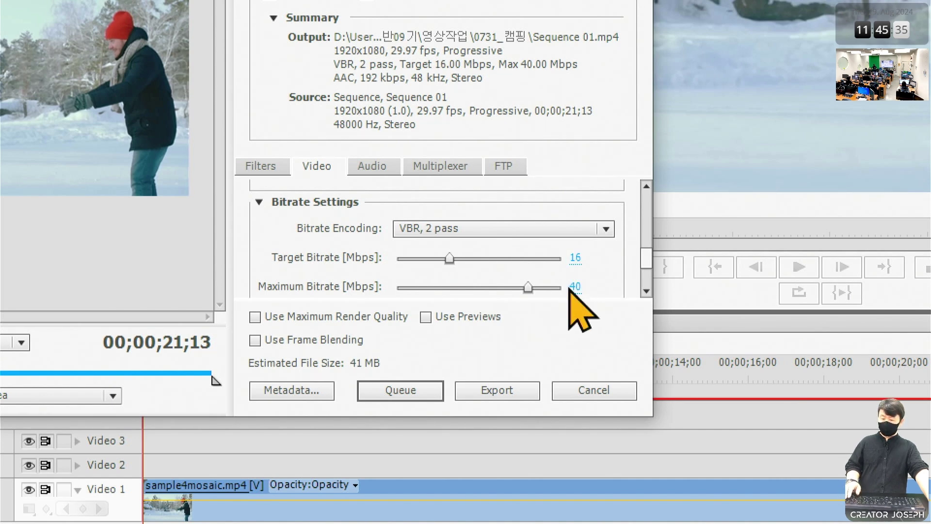
mouse_move(570, 289)
left_mouse_down()
mouse_move(597, 312)
mouse_move(426, 322)
left_mouse_up()
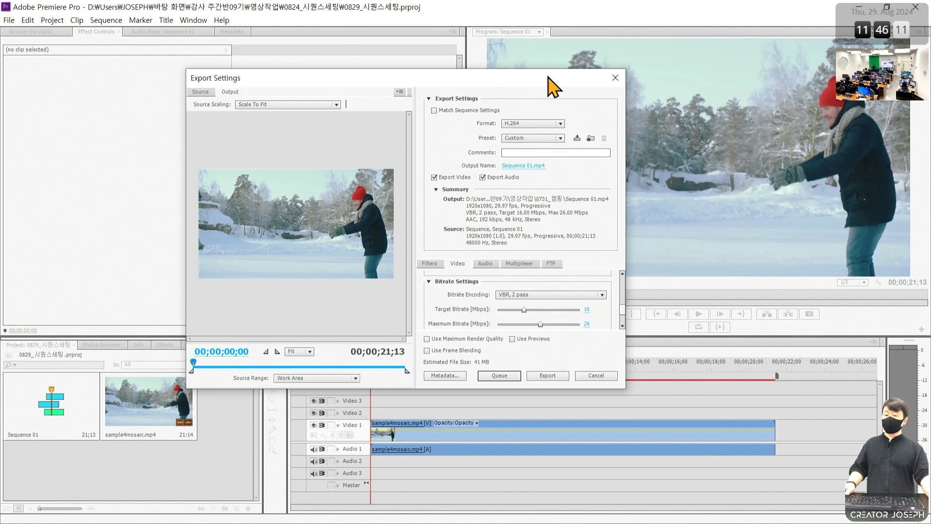
Step: Unlink width and height in the basic video settings and set the export frame size to 1080 wide by 1920 high
left_click_drag(548, 77, 584, 74)
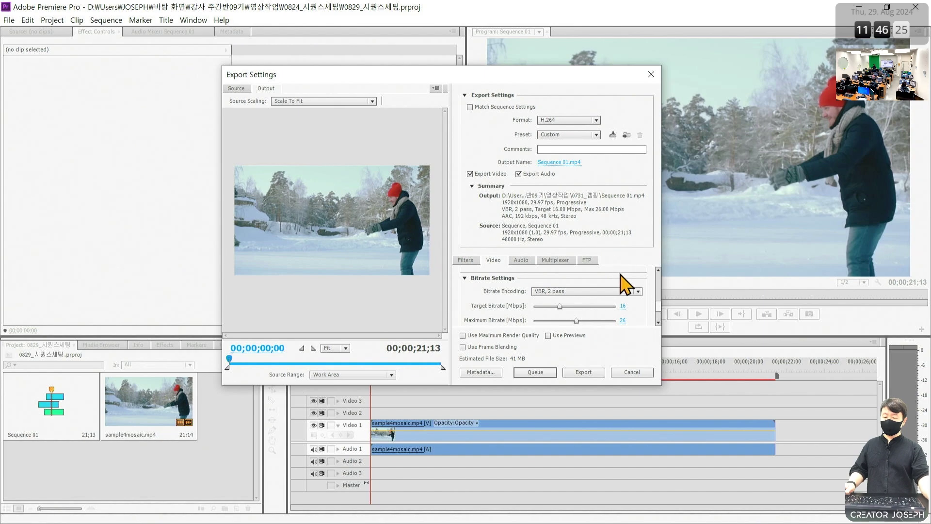
scroll(628, 286, "down", 2)
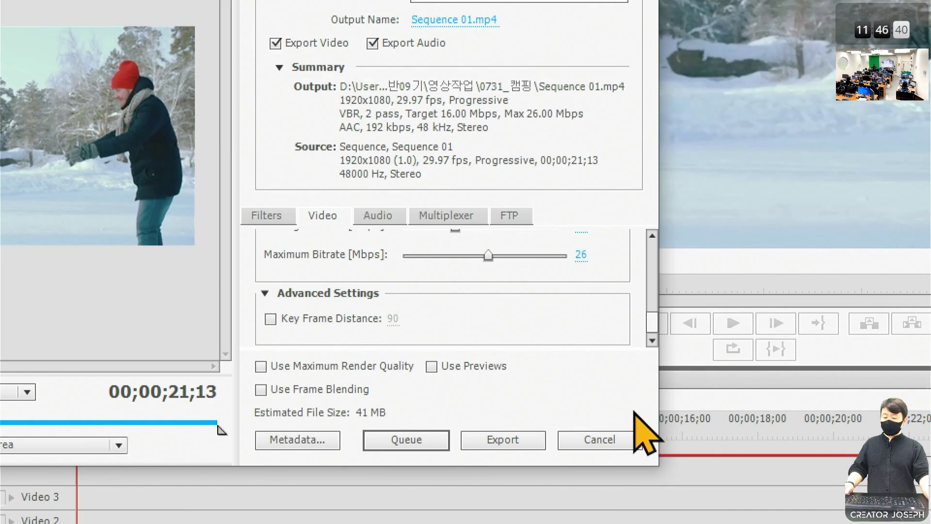
left_click_drag(650, 334, 663, 260)
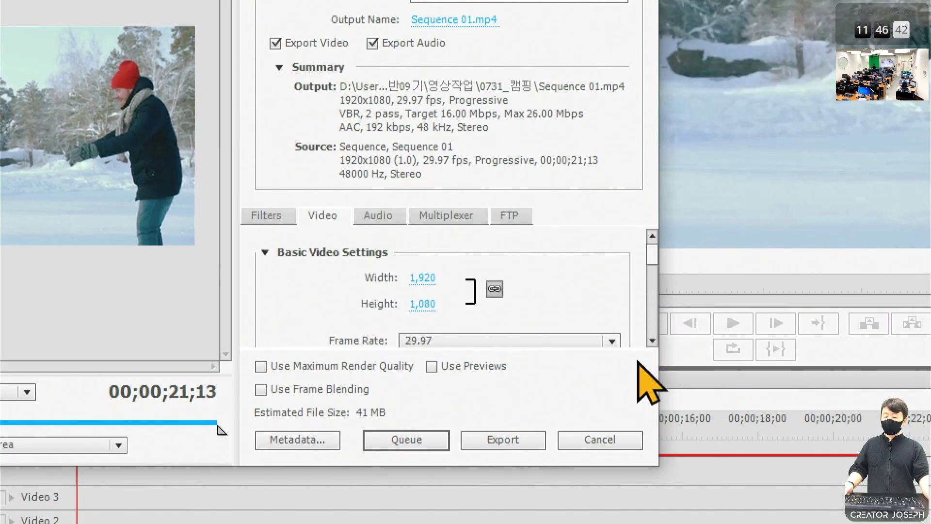
left_click(653, 341)
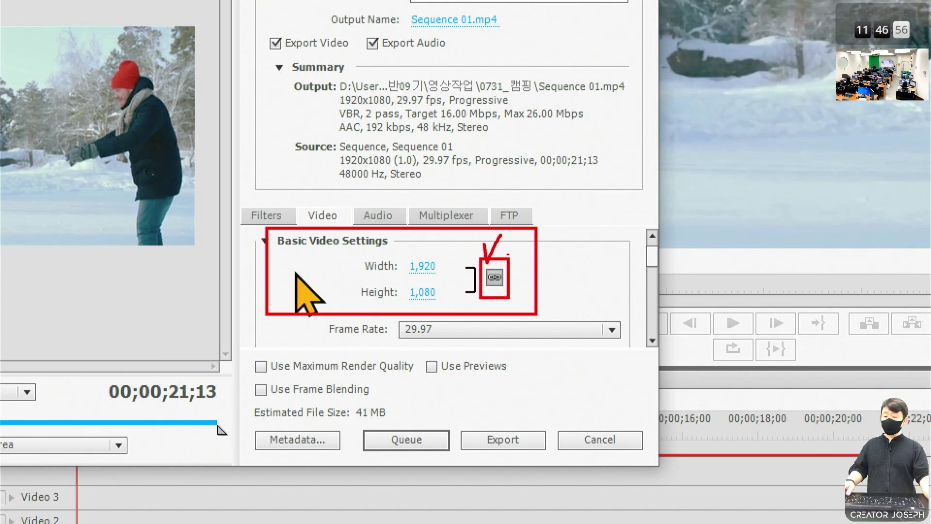
left_click(495, 277)
left_click(423, 267)
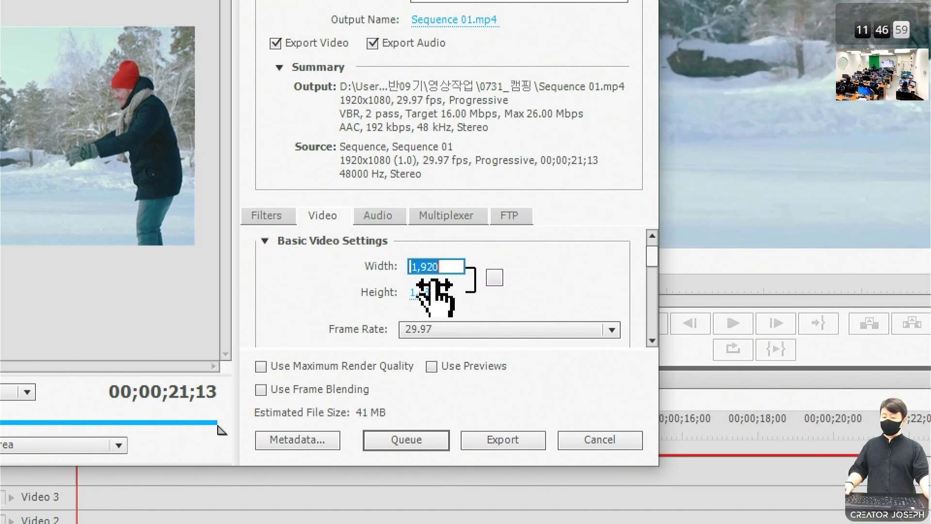
type("1080")
key("Return")
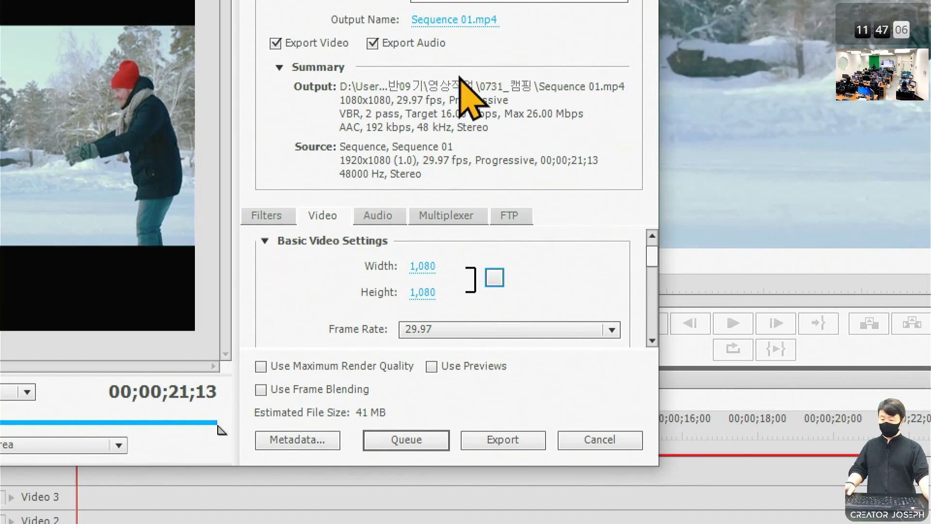
left_click(422, 293)
type("1,92")
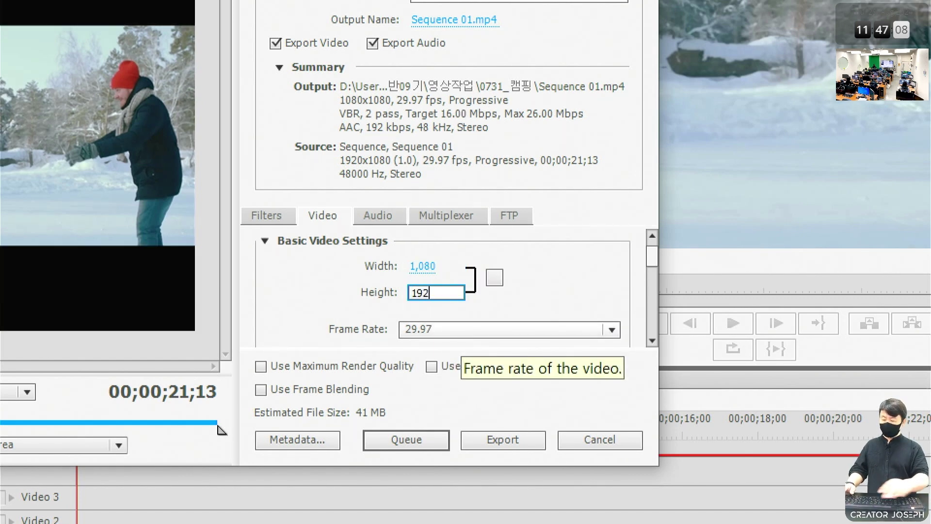
type("0")
key("Return")
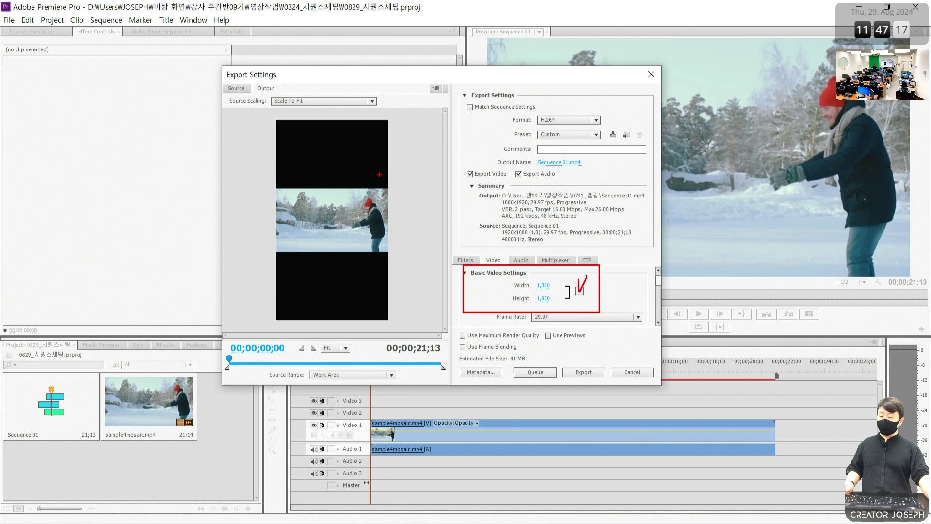
left_click_drag(265, 112, 403, 320)
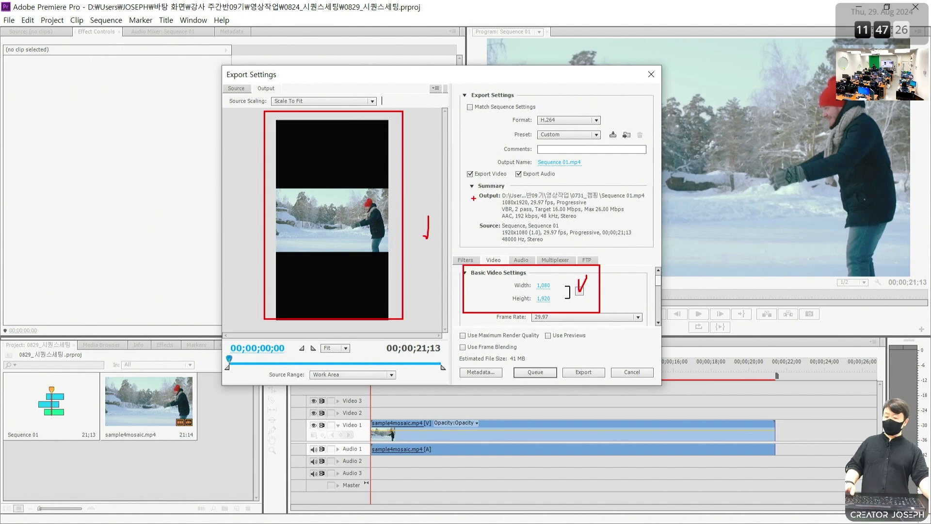
key("e")
key("w")
key("Escape")
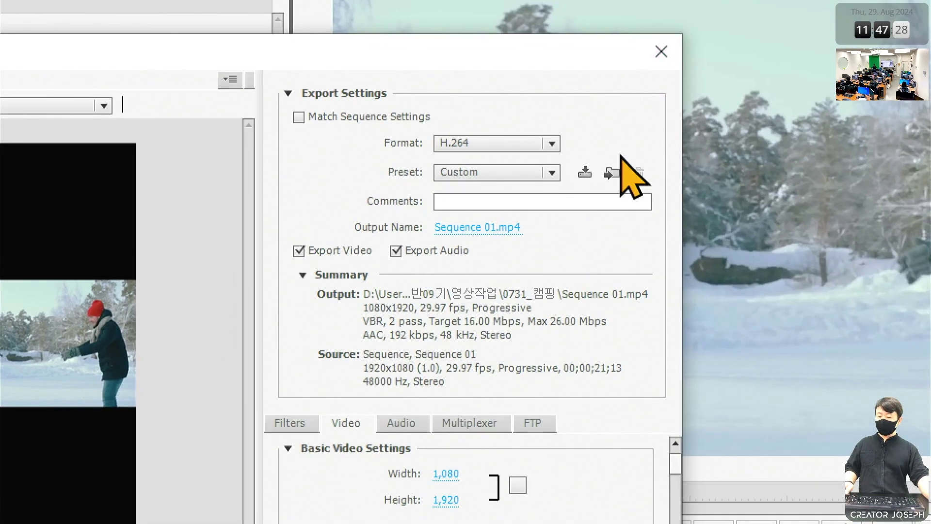
Step: Save the current export settings as a preset named 유튜브 쇼츠
left_click(586, 174)
type("유튜브 쇼츠")
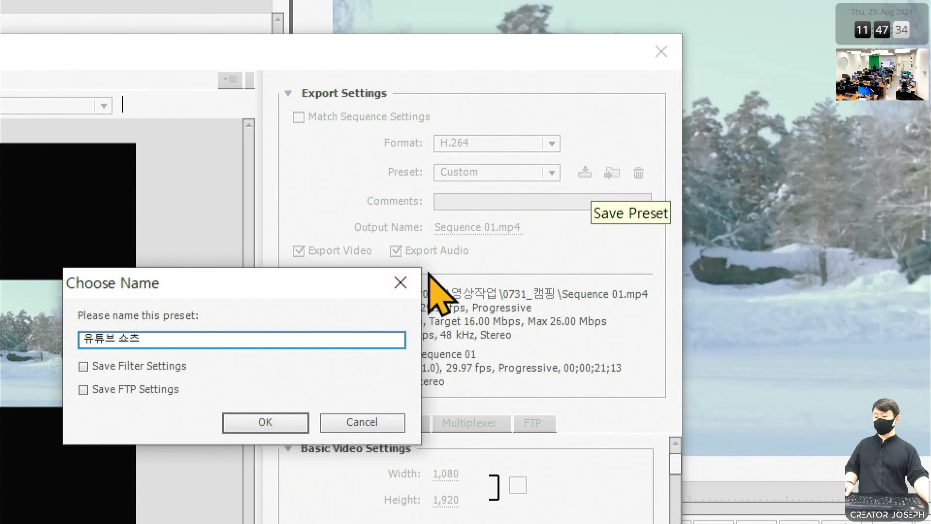
left_click(266, 421)
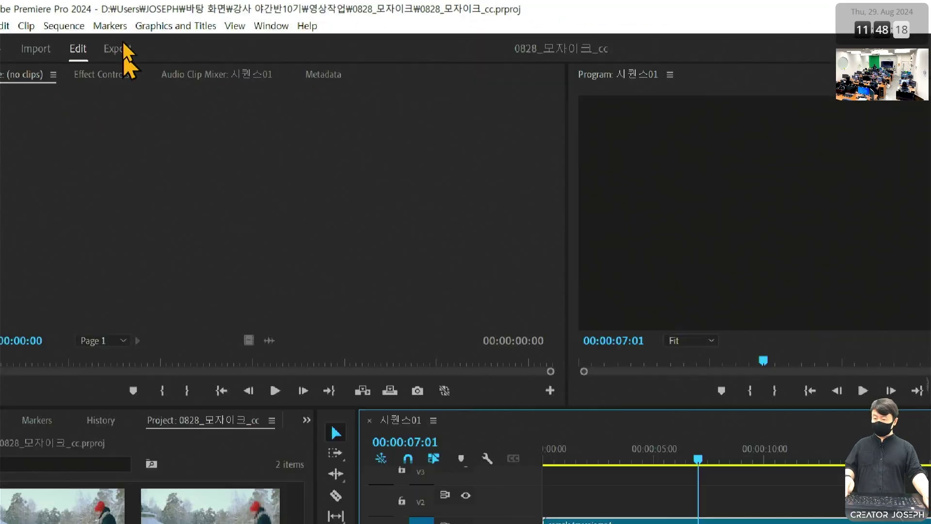
Step: In Premiere Pro 2024, open the export settings of 시퀀스01 and choose the Match Source - Adaptive High Bitrate preset
left_click(237, 77)
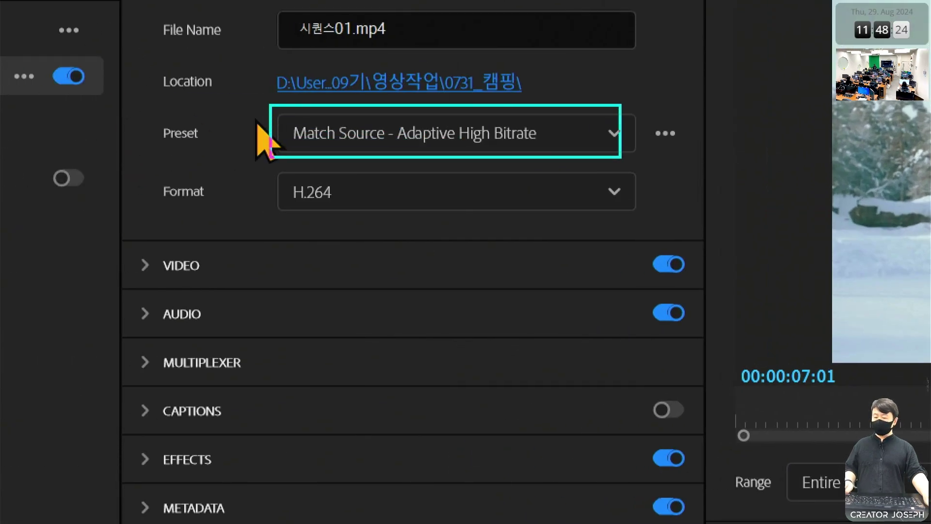
left_click(632, 140)
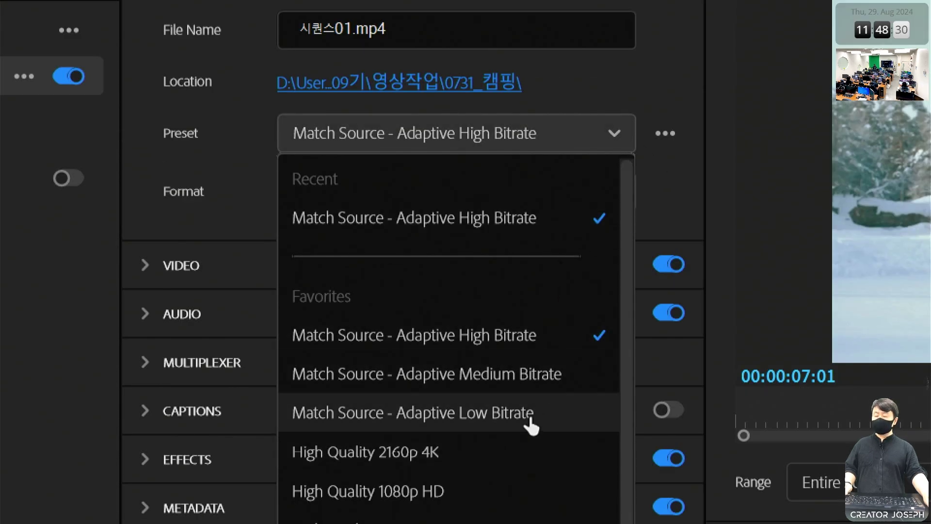
left_click(511, 341)
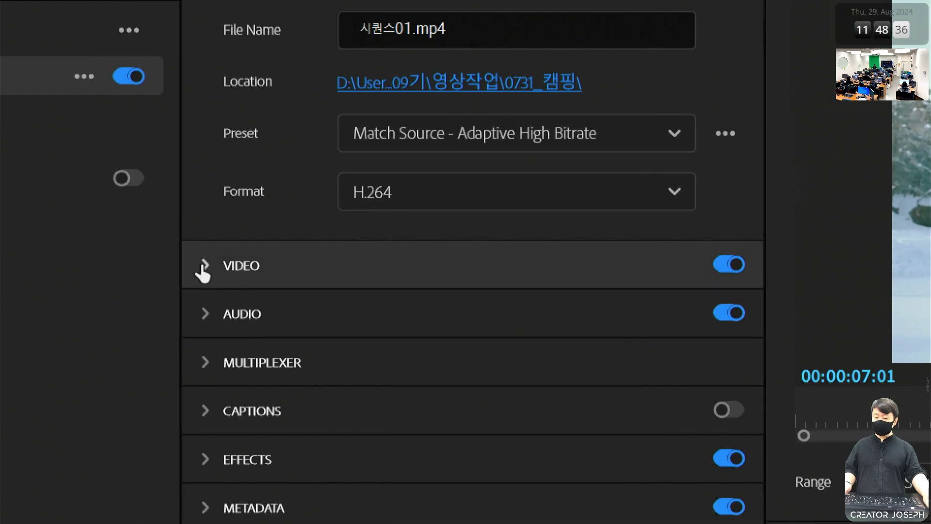
Step: Expand the full video settings and change the bitrate encoding to VBR, 2 pass
left_click(203, 266)
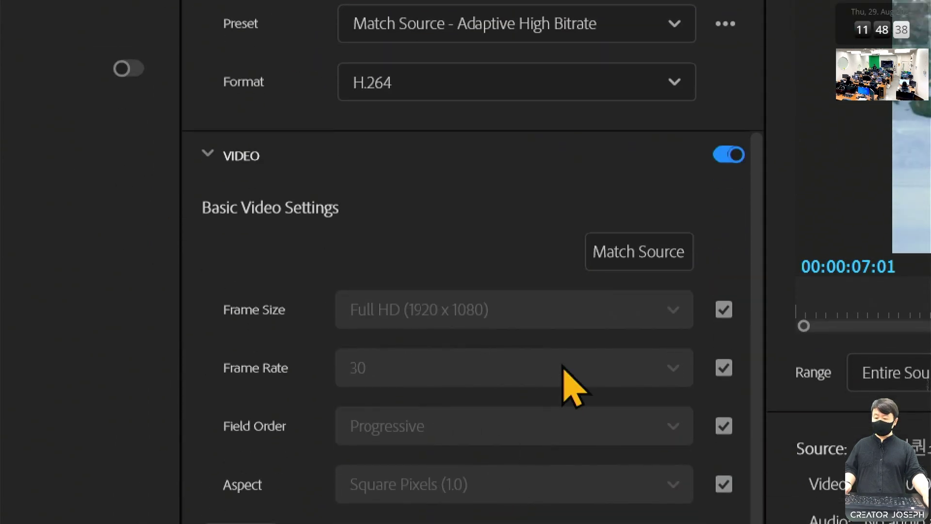
scroll(360, 422, "down", 1)
left_click(266, 402)
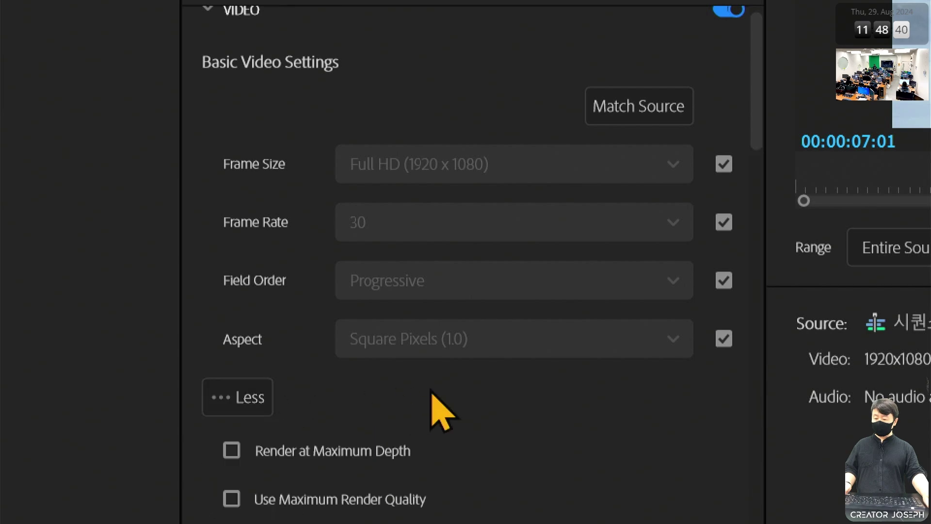
scroll(558, 369, "down", 2)
scroll(583, 364, "down", 8)
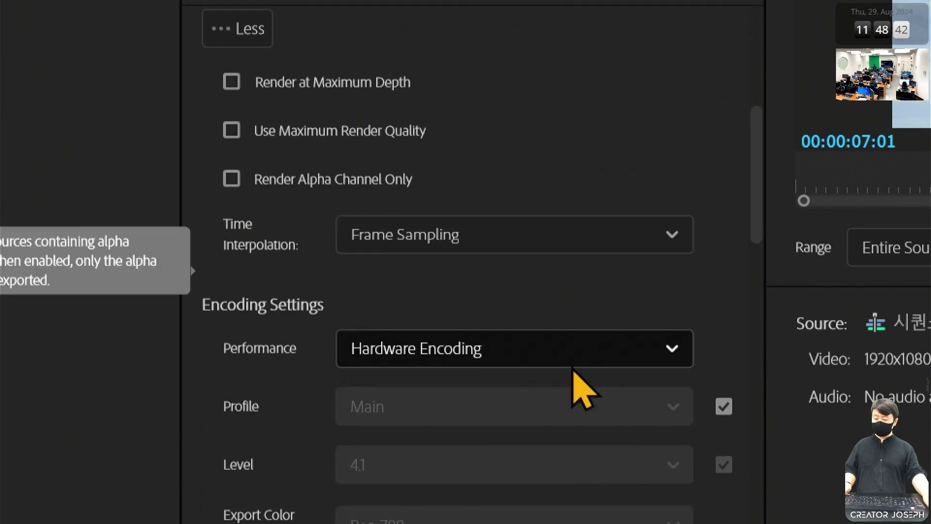
scroll(764, 364, "down", 12)
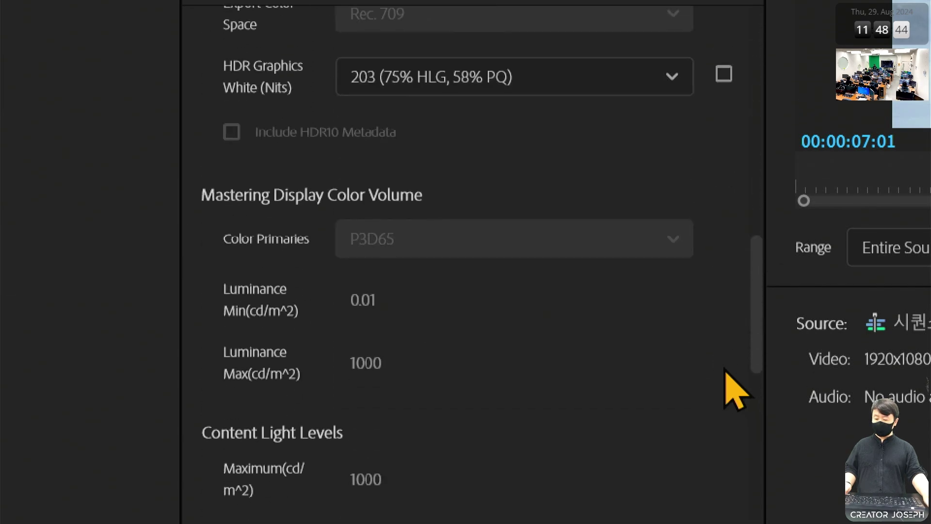
scroll(732, 388, "down", 4)
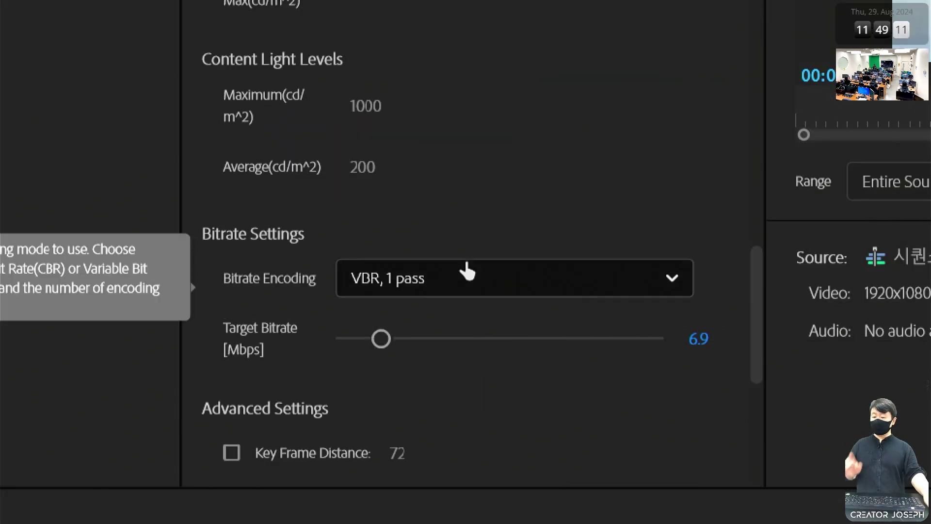
left_click(582, 282)
left_click(417, 402)
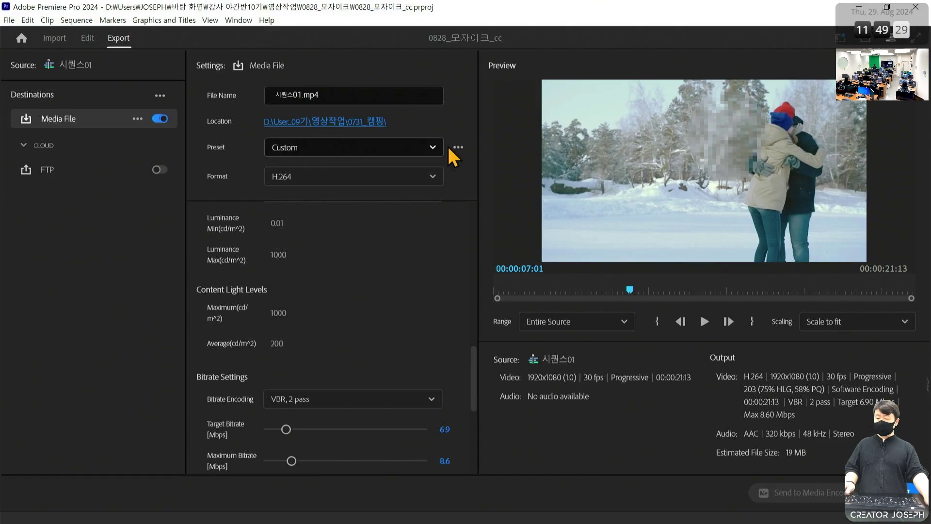
Step: Try the Match Source - Adaptive Low Bitrate preset, and reapply Match Source - Adaptive High Bitrate
left_click(433, 148)
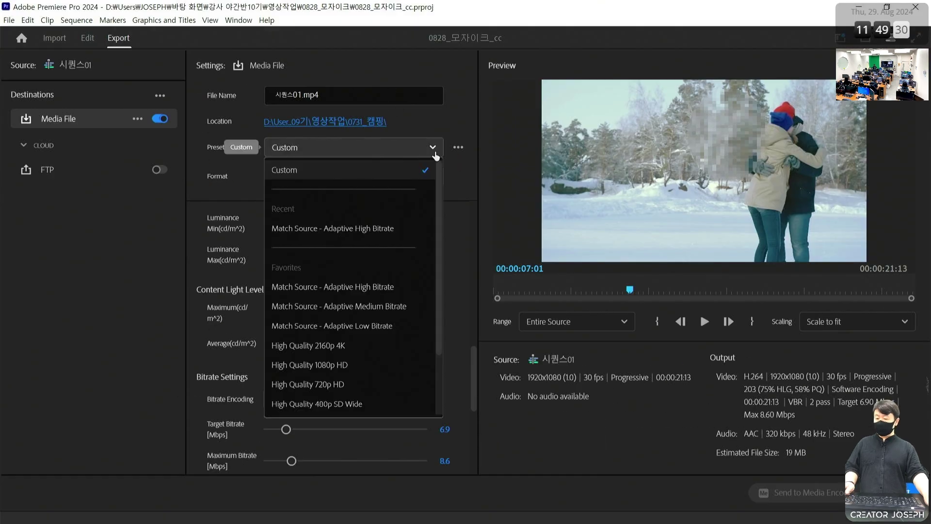
left_click(389, 326)
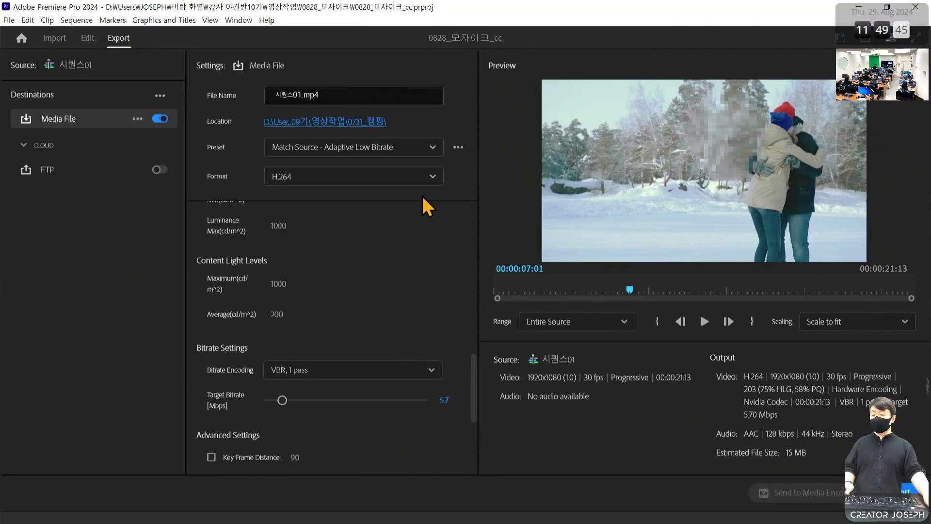
left_click(433, 147)
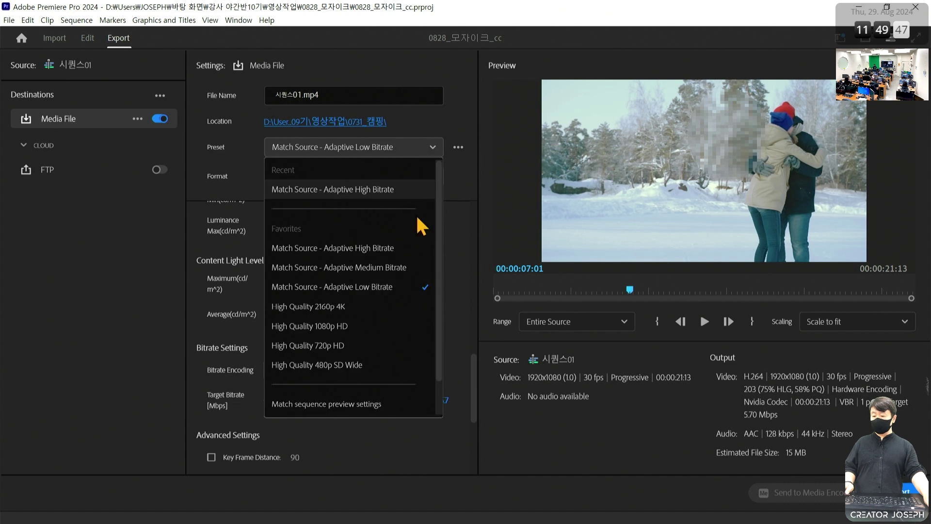
left_click(387, 248)
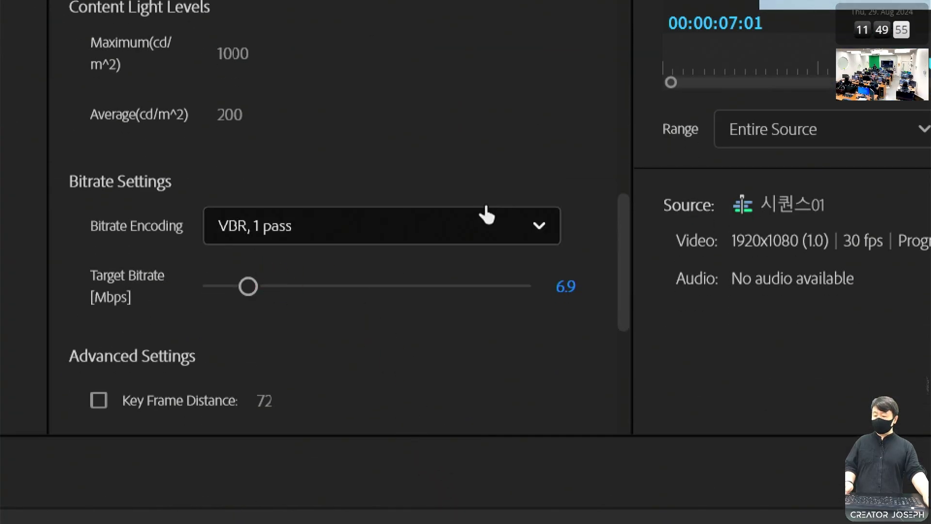
Step: Configure the bitrate settings as VBR, 2 pass with a 16 Mbps target and a 26 Mbps maximum
left_click(472, 232)
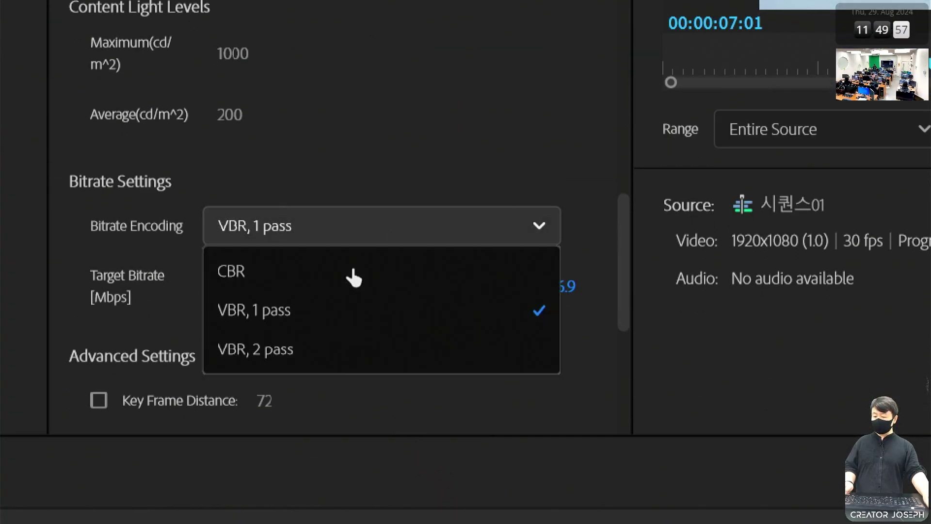
left_click(291, 358)
scroll(628, 320, "down", 4)
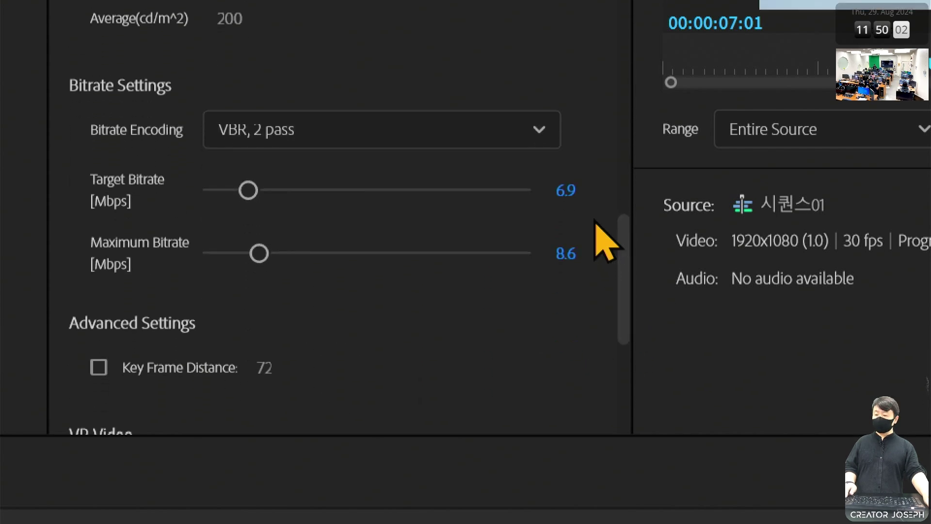
left_click(567, 191)
type("16")
key("Return")
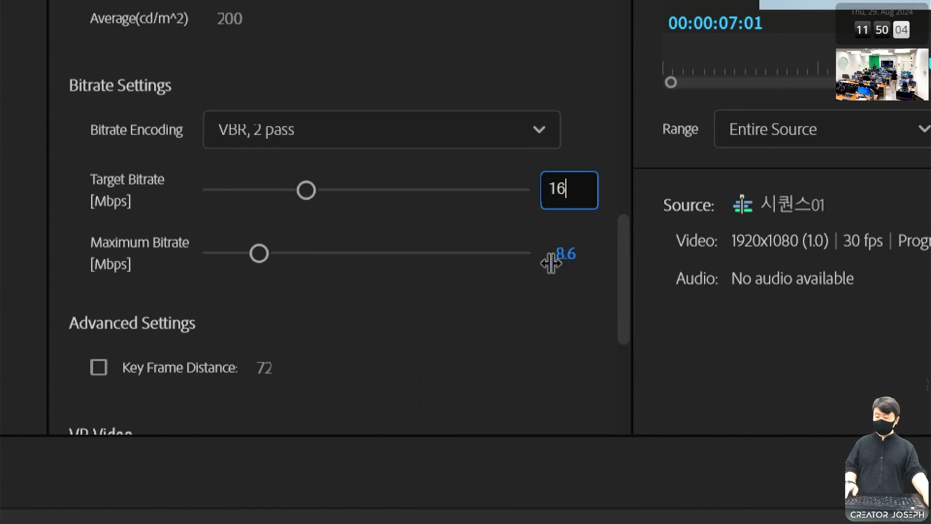
left_click(566, 254)
type("26")
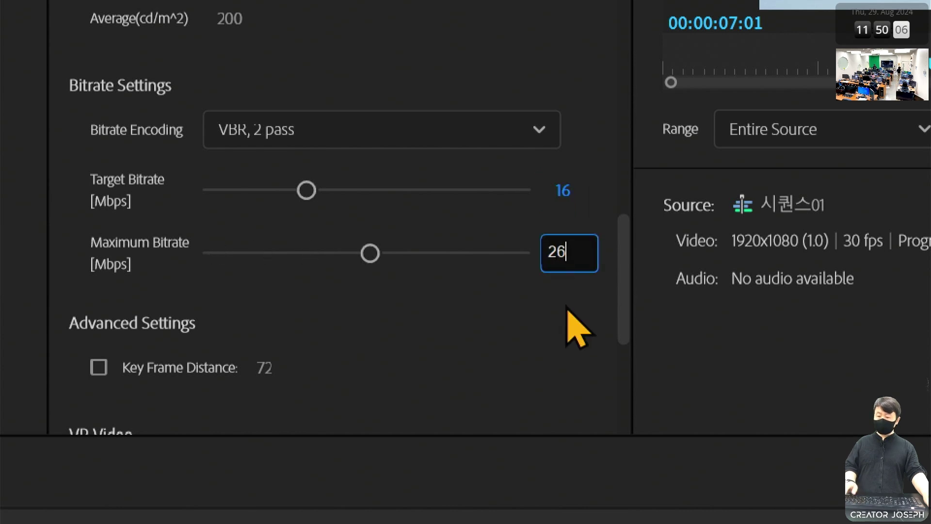
key("Return")
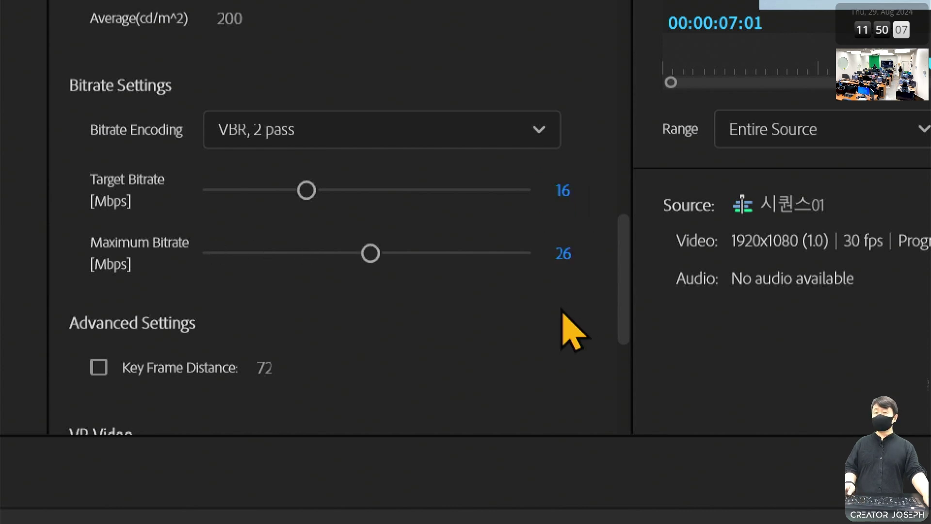
Step: Change the target bitrate to 22 Mbps
left_click(561, 191)
type("22")
key("Tab")
key("Return")
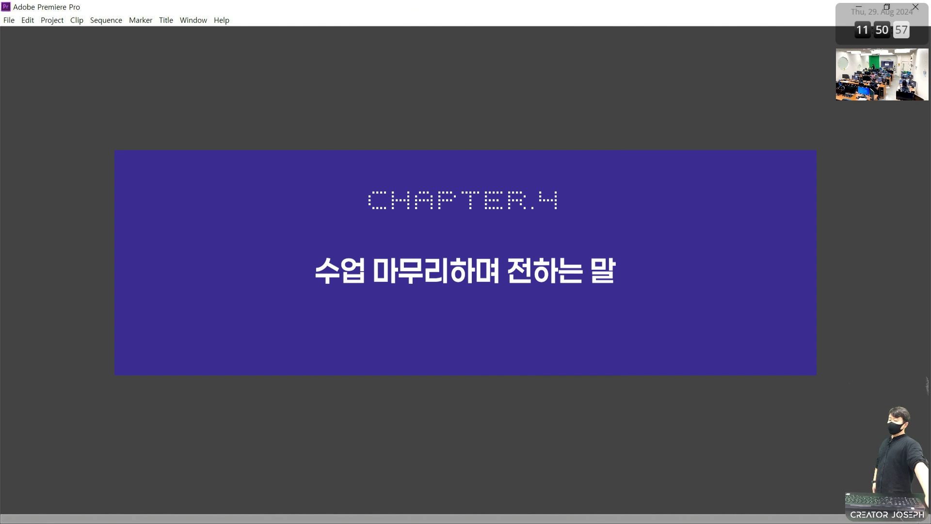
left_click(380, 239)
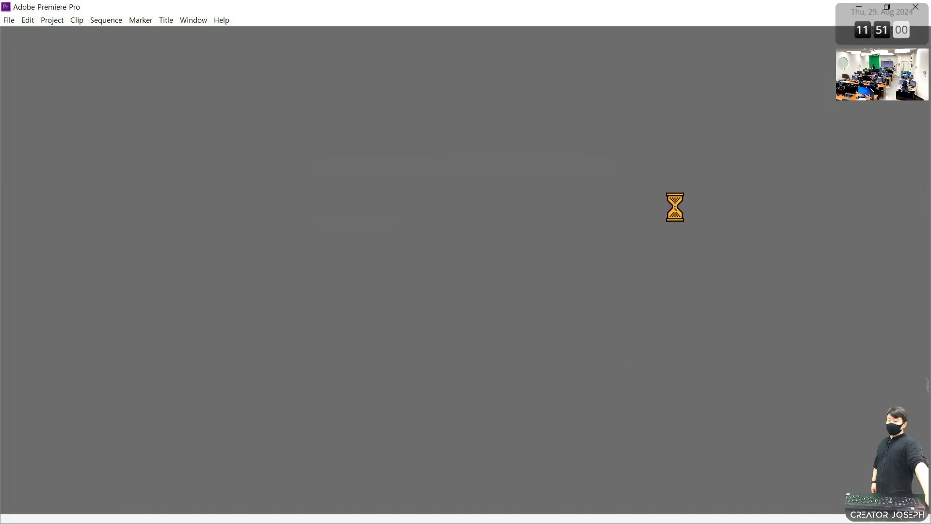